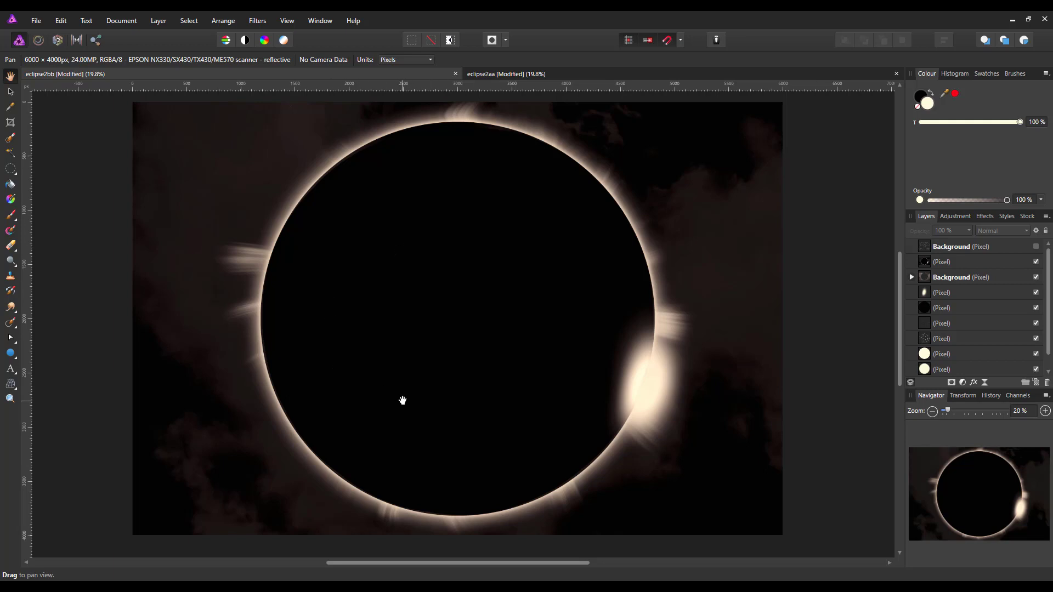
# Switch to the browser and look at the Solar Eclipse in Photoshop video page and the Air Sky Cloud photo page.
pyautogui.hotkey('alt', 'Tab')
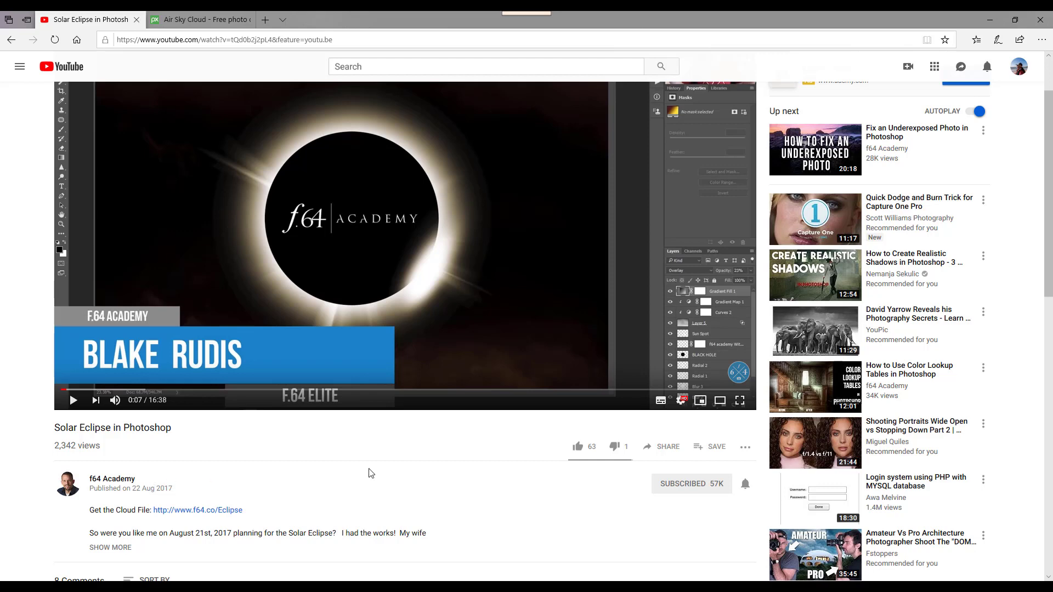
pyautogui.scroll(2, 541, 293)
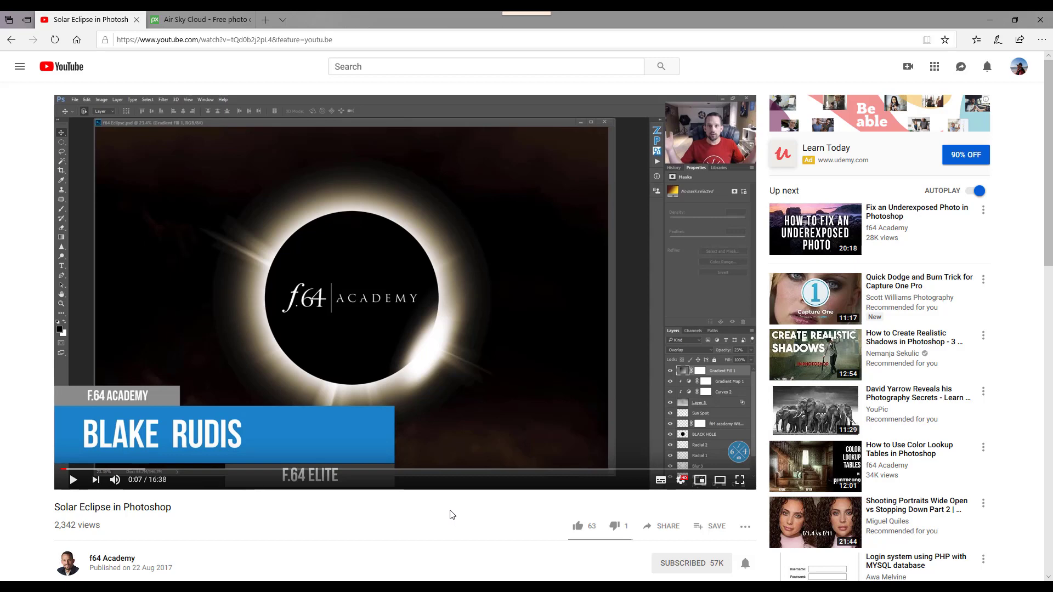
pyautogui.click(194, 20)
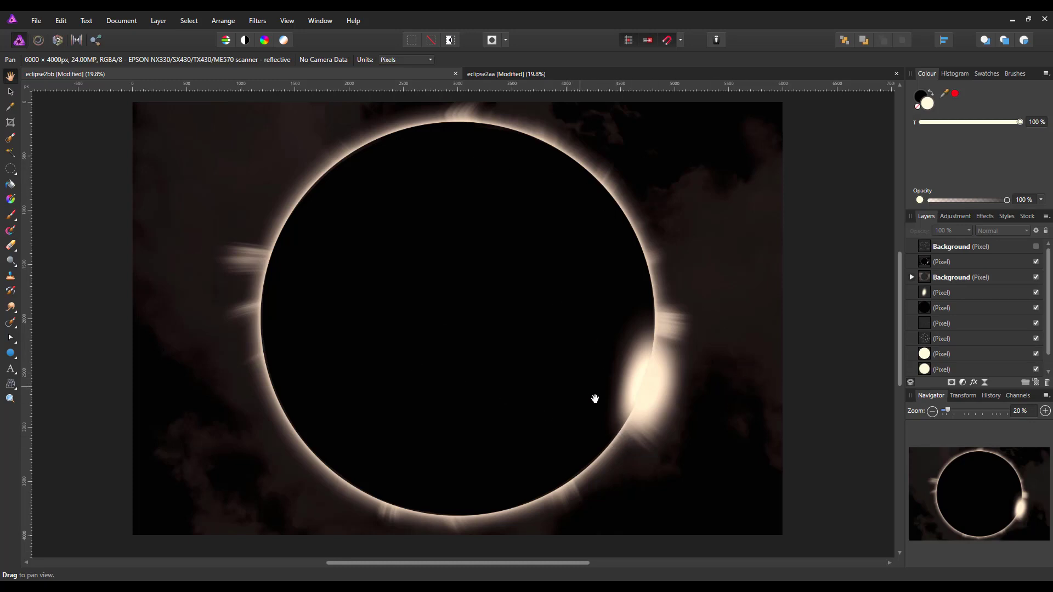
# Hide the top lettering layer in eclipse2aa, and close both eclipse2aa and eclipse2bb without saving changes.
pyautogui.click(653, 77)
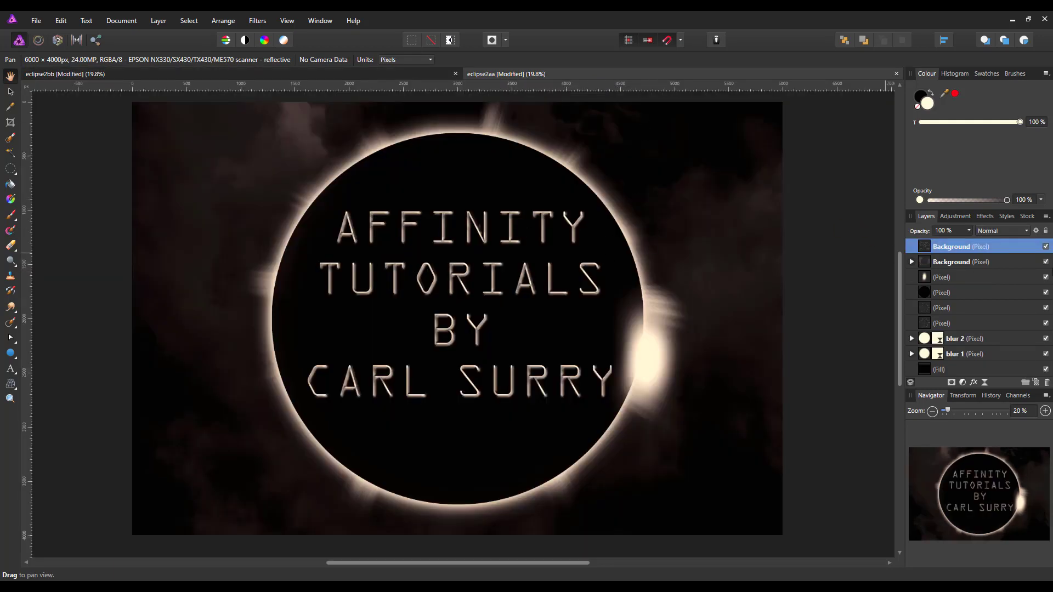
pyautogui.click(1047, 247)
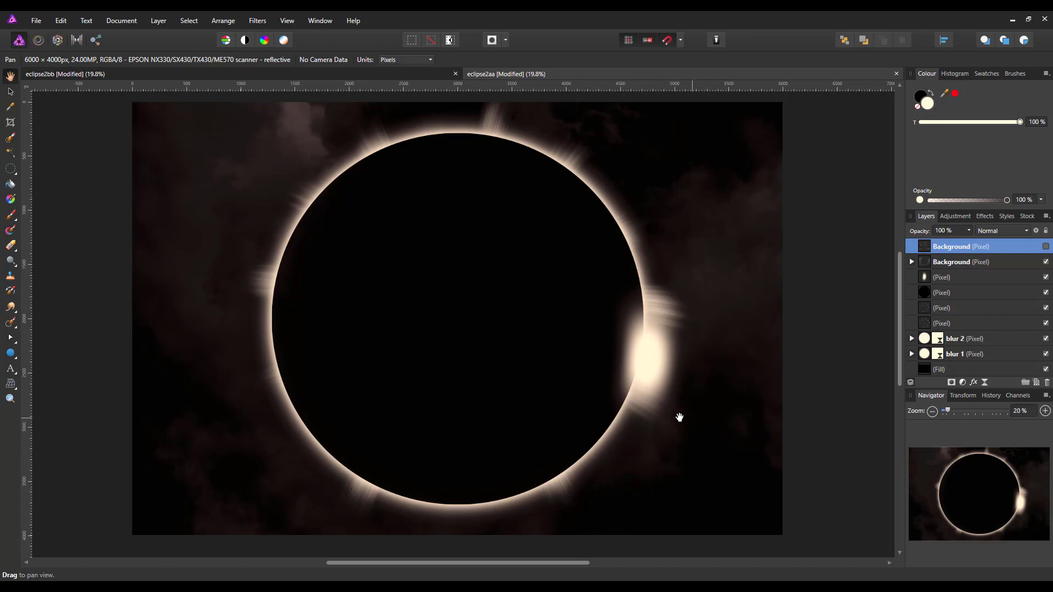
pyautogui.click(897, 74)
pyautogui.click(524, 310)
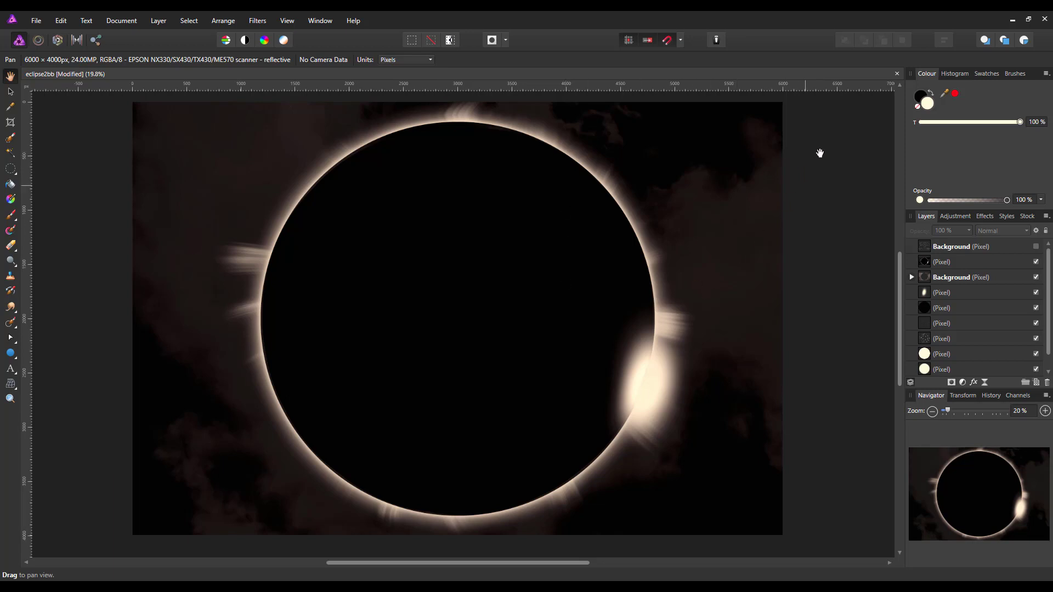
pyautogui.click(897, 74)
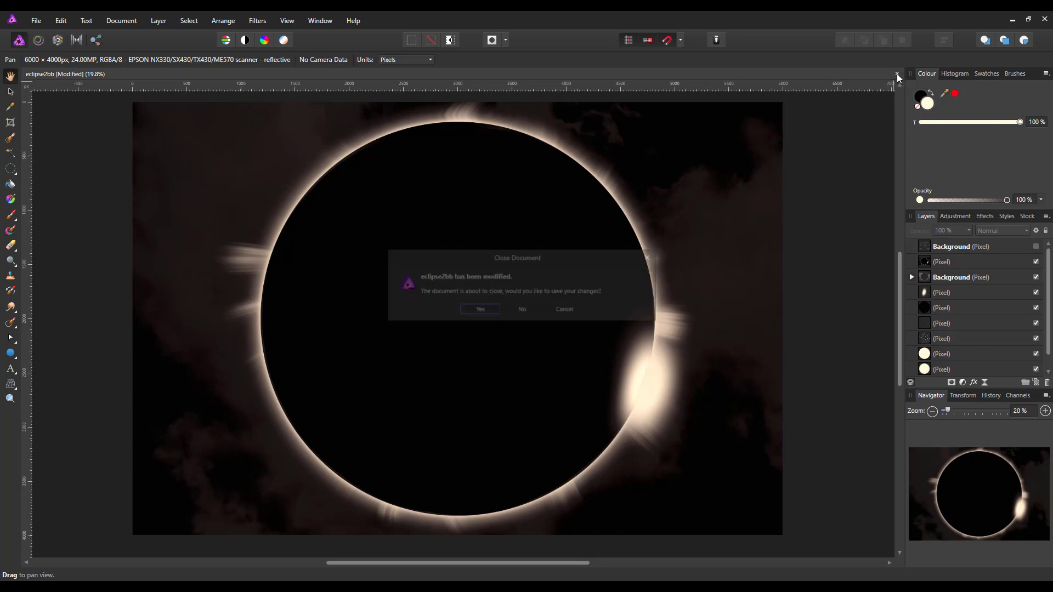
pyautogui.click(518, 313)
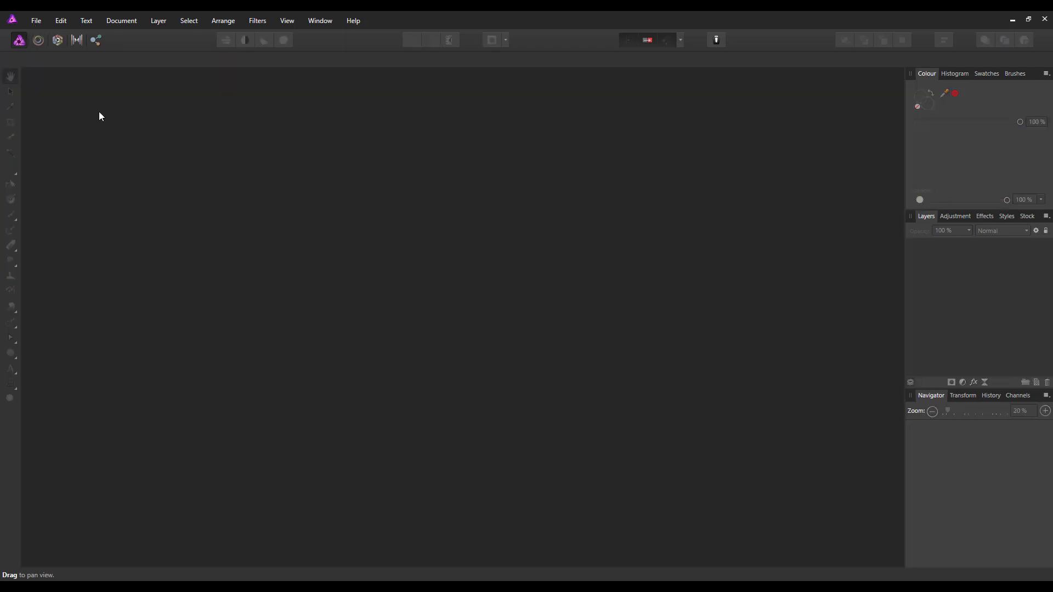
# Create a new RGB/8 print document of 6000 × 4000 px at 300 DPI with a transparent background.
pyautogui.click(38, 21)
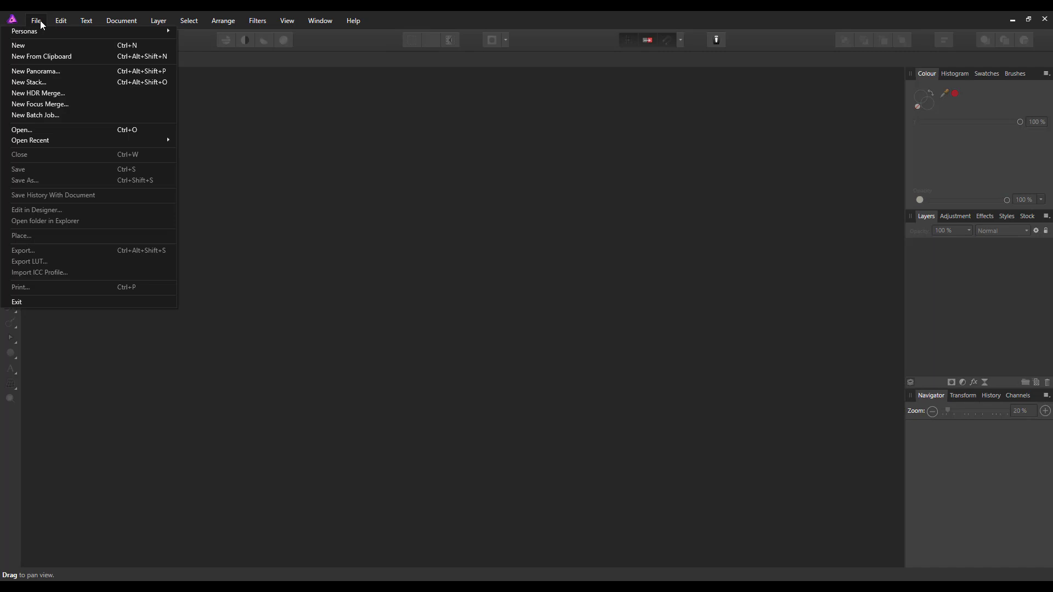
pyautogui.click(21, 47)
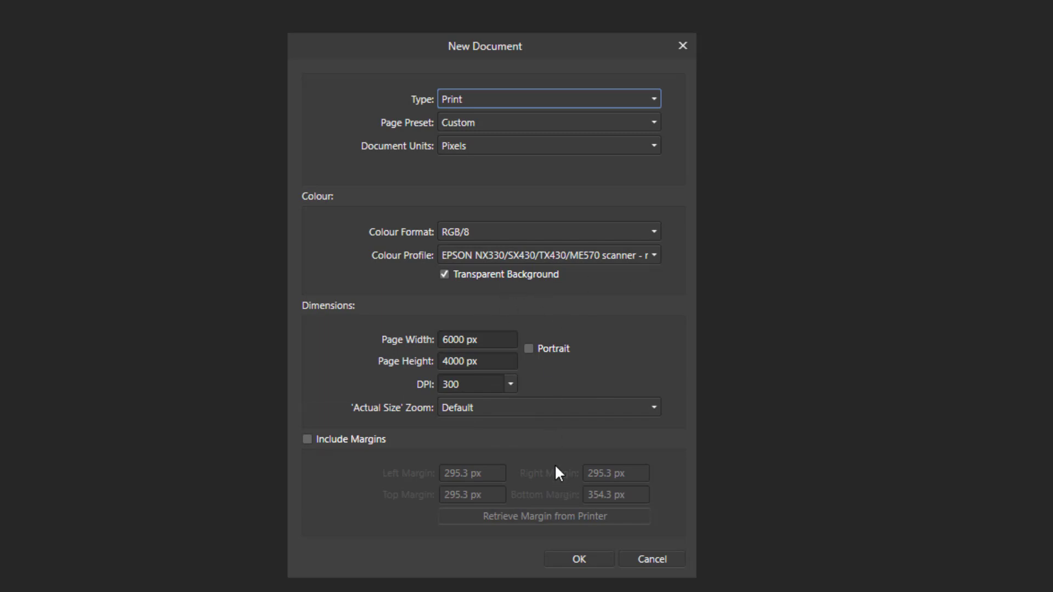
pyautogui.click(579, 558)
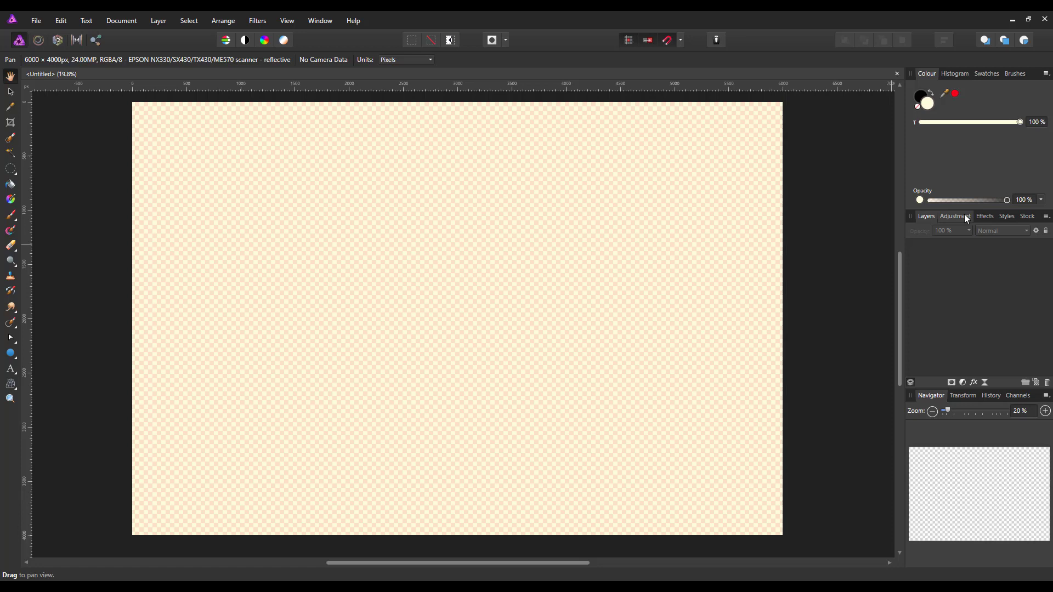
# Add a pixel layer and flood fill the whole canvas with black.
pyautogui.click(1036, 382)
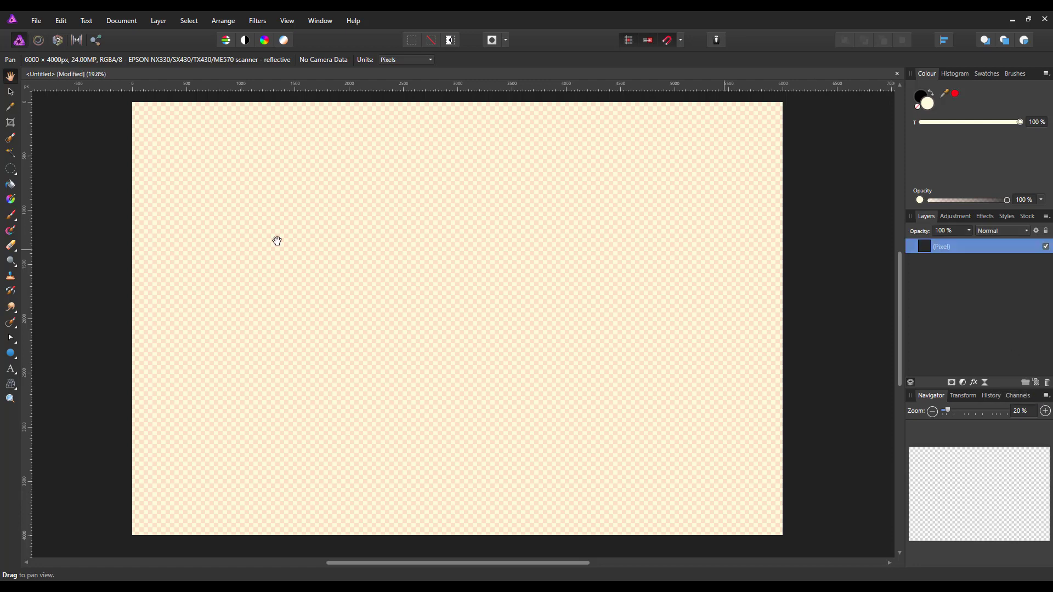
pyautogui.click(10, 185)
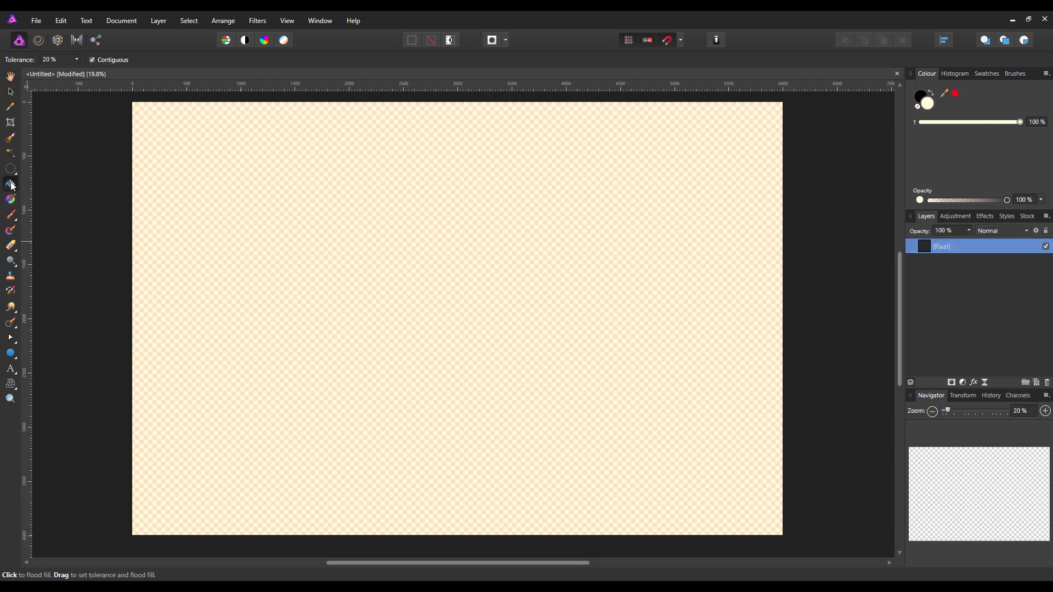
pyautogui.click(921, 99)
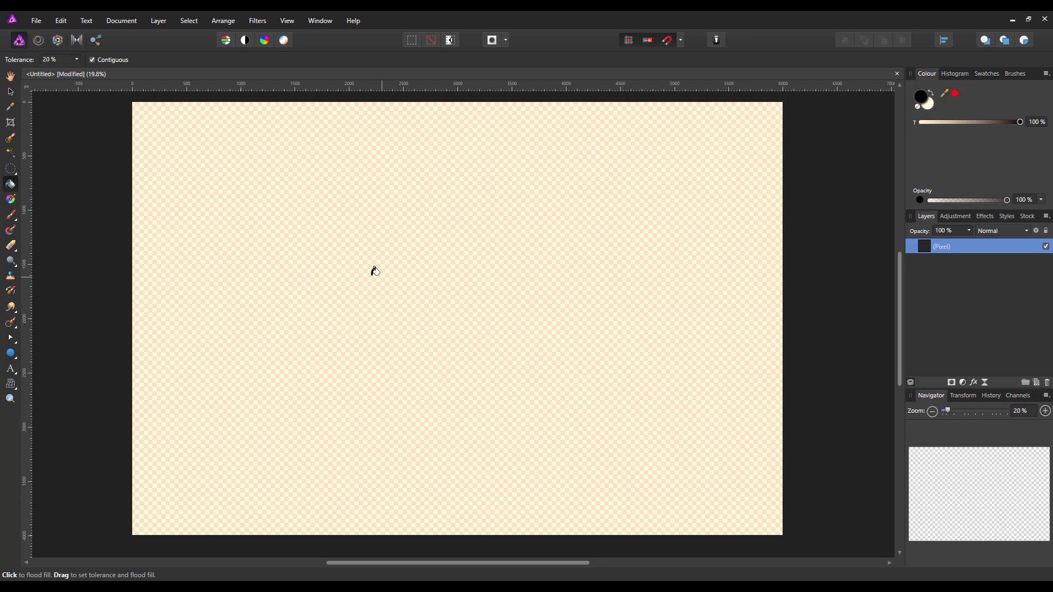
pyautogui.click(210, 364)
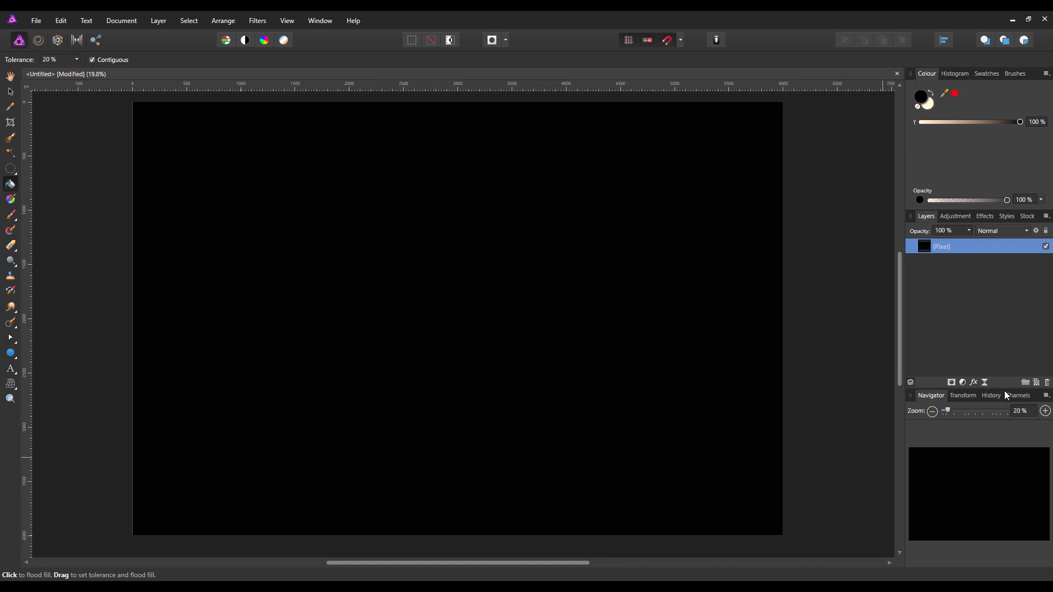
# Add another pixel layer and make a circular marquee selection about 2800 px across near the canvas centre, with 0 px feather.
pyautogui.click(1036, 384)
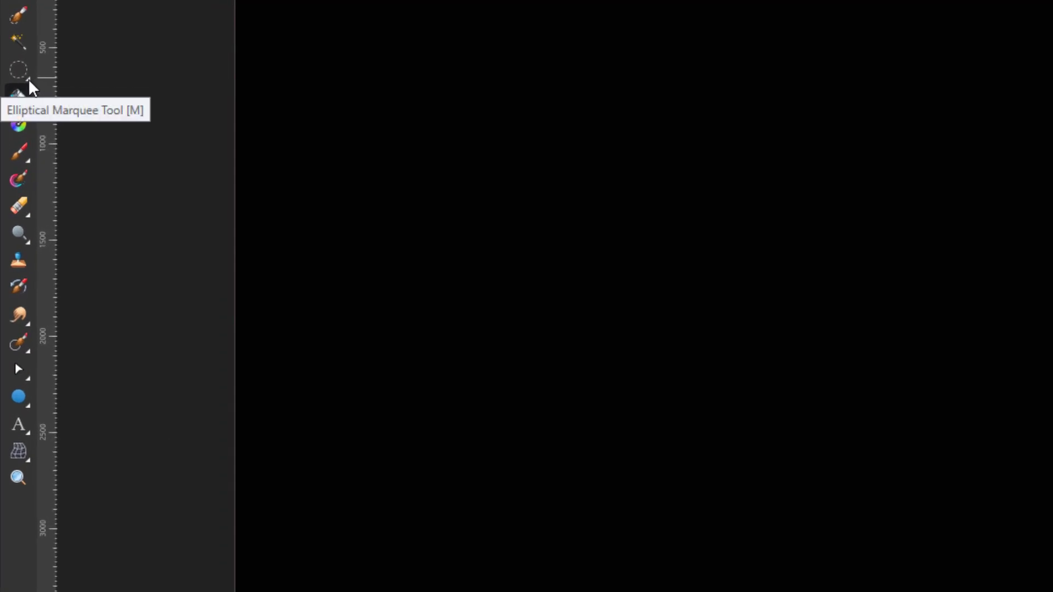
pyautogui.click(30, 85)
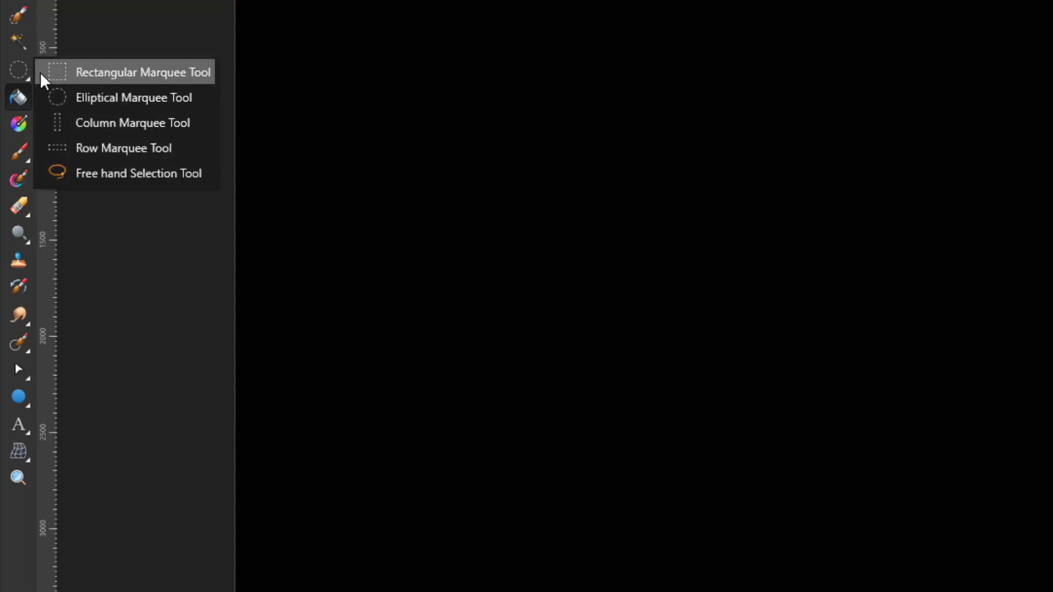
pyautogui.click(78, 99)
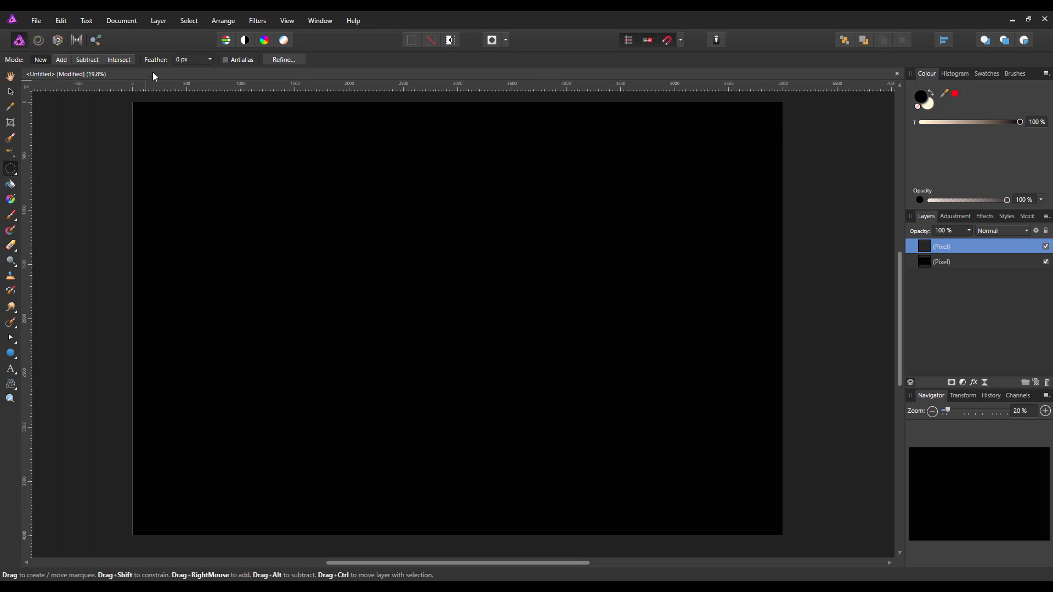
pyautogui.click(211, 59)
pyautogui.click(211, 59)
pyautogui.moveTo(295, 169); pyautogui.dragTo(617, 451)
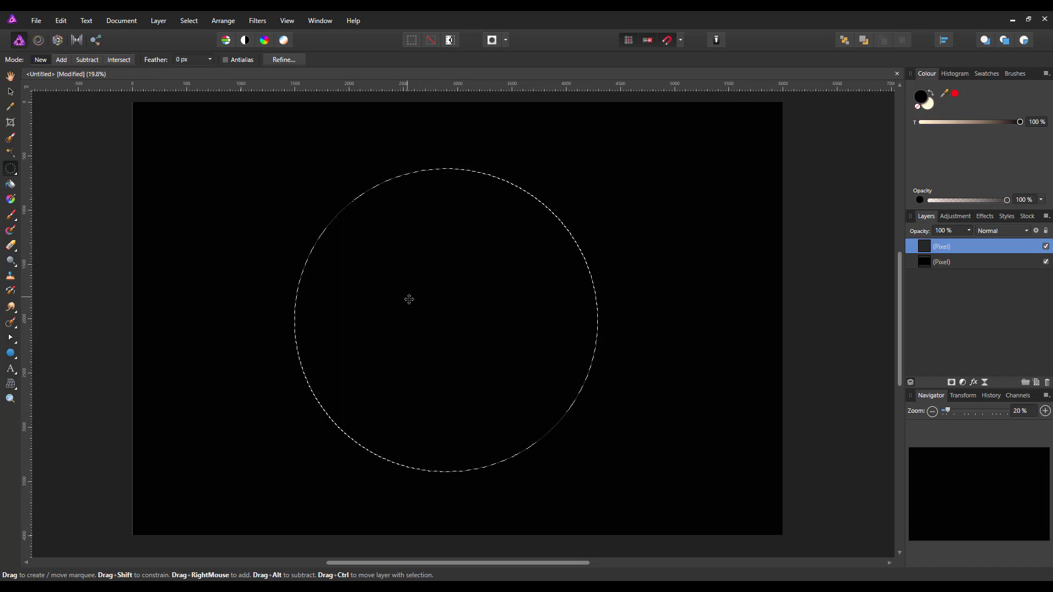
pyautogui.moveTo(423, 303)
pyautogui.mouseDown()
pyautogui.moveTo(444, 315)
pyautogui.moveTo(468, 283)
pyautogui.moveTo(421, 285)
pyautogui.moveTo(446, 303)
pyautogui.moveTo(430, 284)
pyautogui.moveTo(435, 315)
pyautogui.mouseUp()
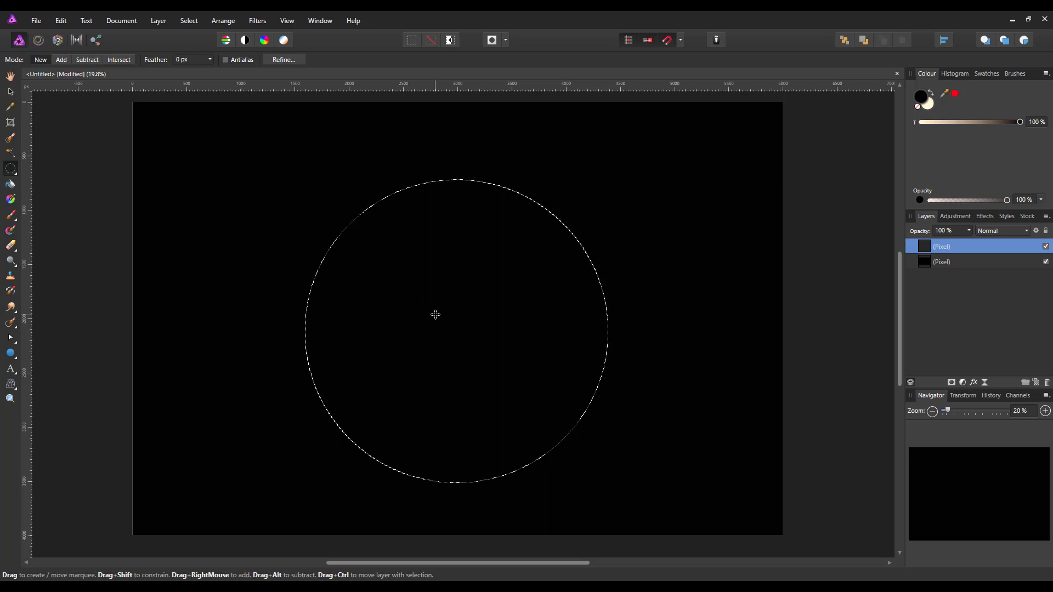
# Enlarge the circular selection about its centre to about 2940 px across and move it up to the middle of the canvas.
pyautogui.click(11, 95)
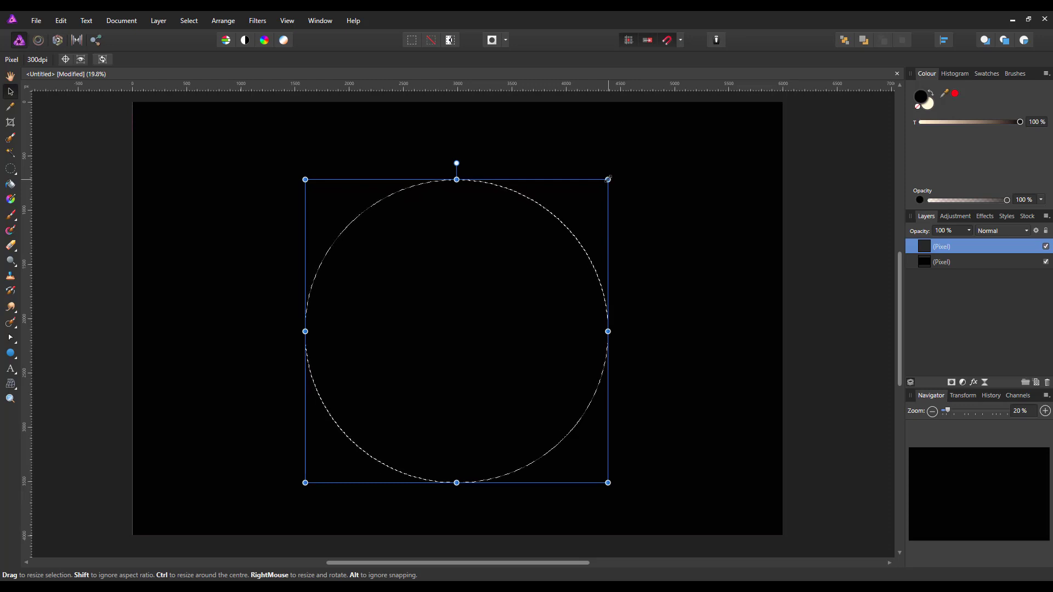
pyautogui.moveTo(608, 179); pyautogui.dragTo(616, 171)
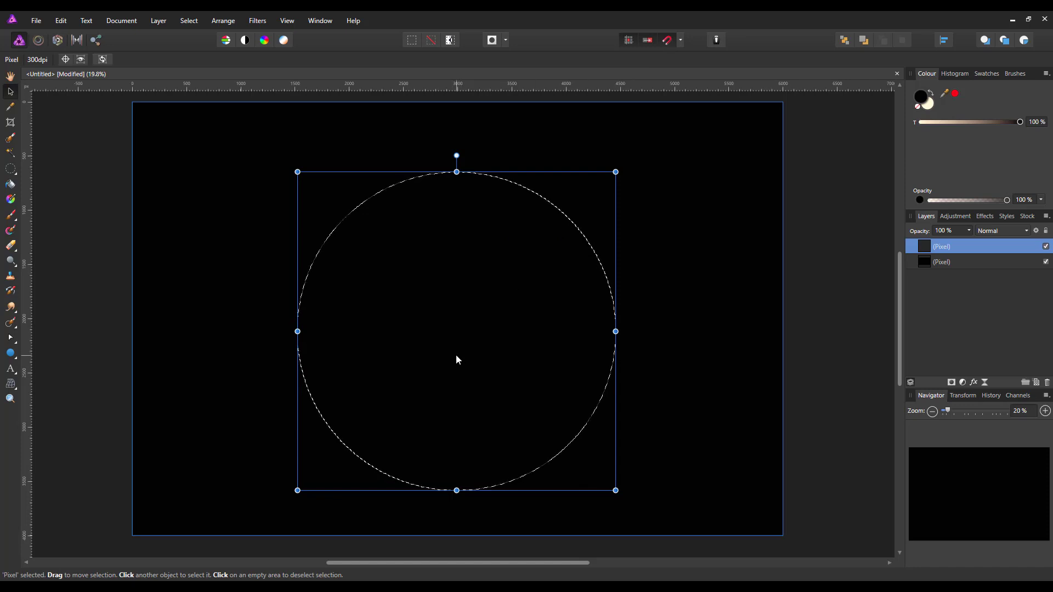
pyautogui.moveTo(460, 350); pyautogui.dragTo(458, 341)
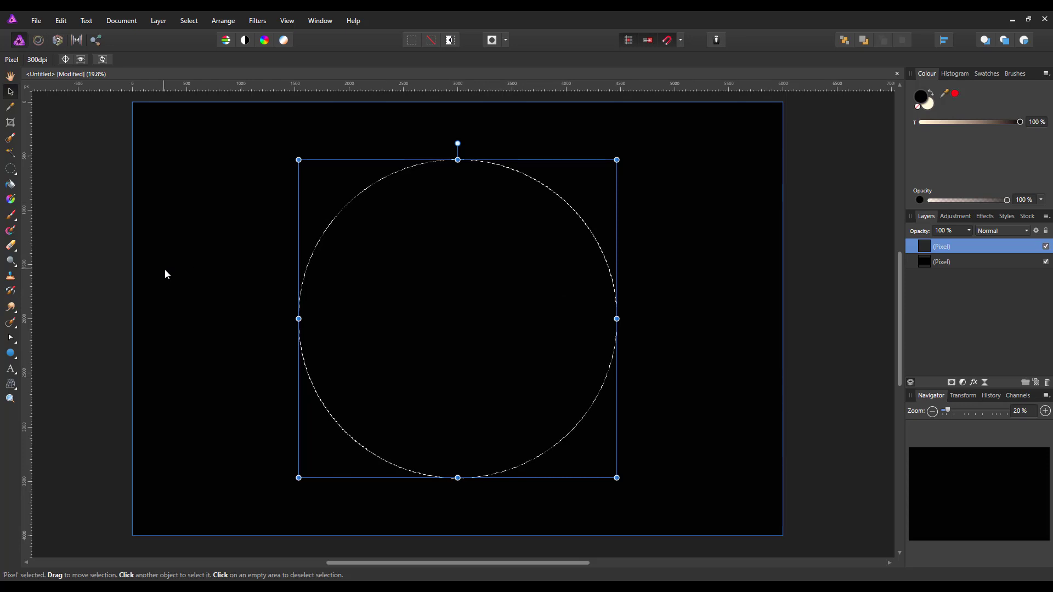
# Flood fill the circular selection with the cream secondary colour on the upper pixel layer and deselect.
pyautogui.click(11, 185)
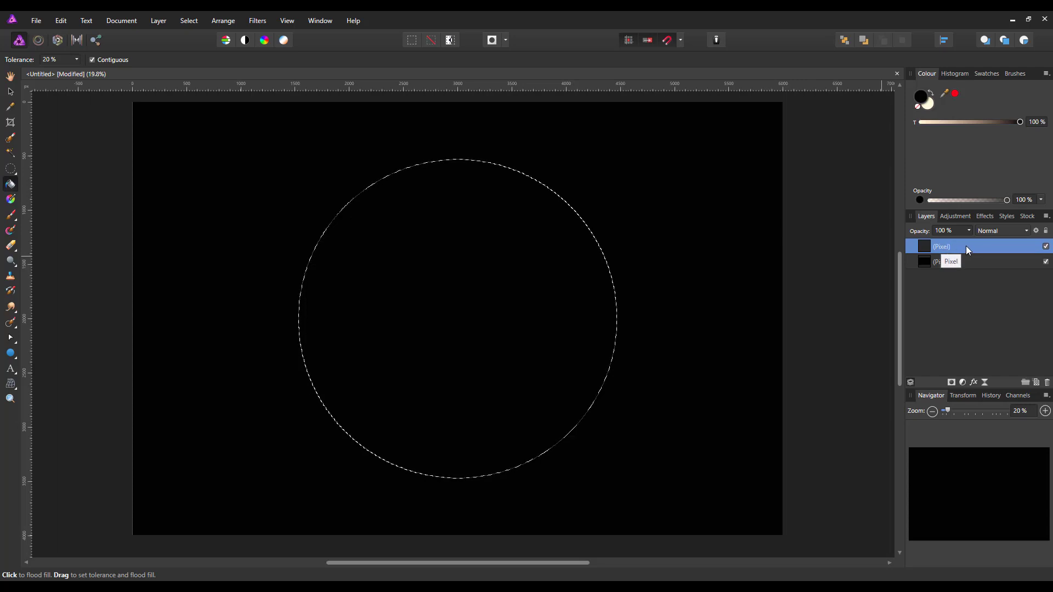
pyautogui.click(927, 104)
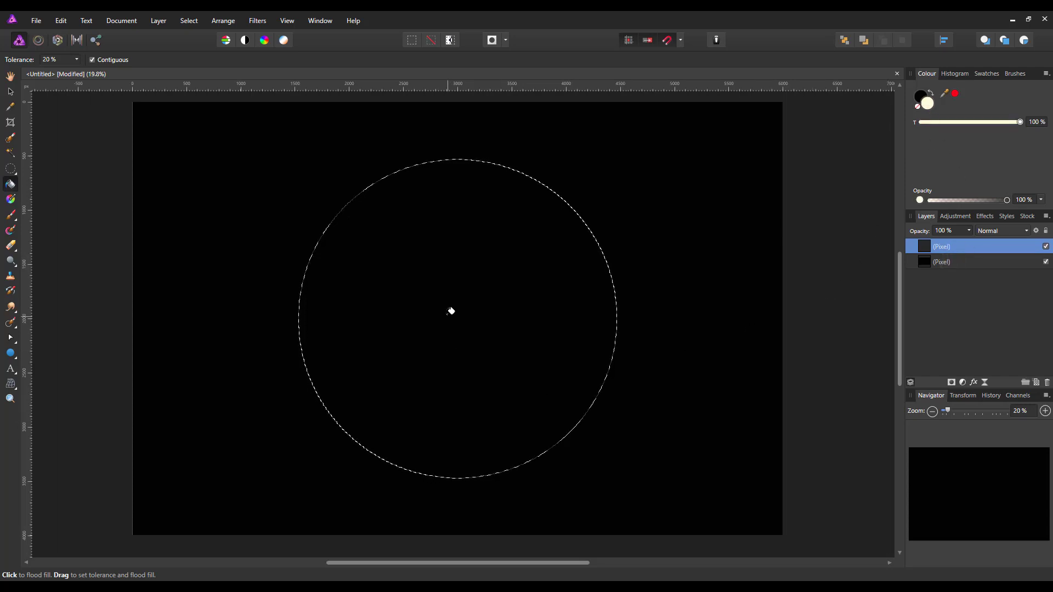
pyautogui.click(451, 311)
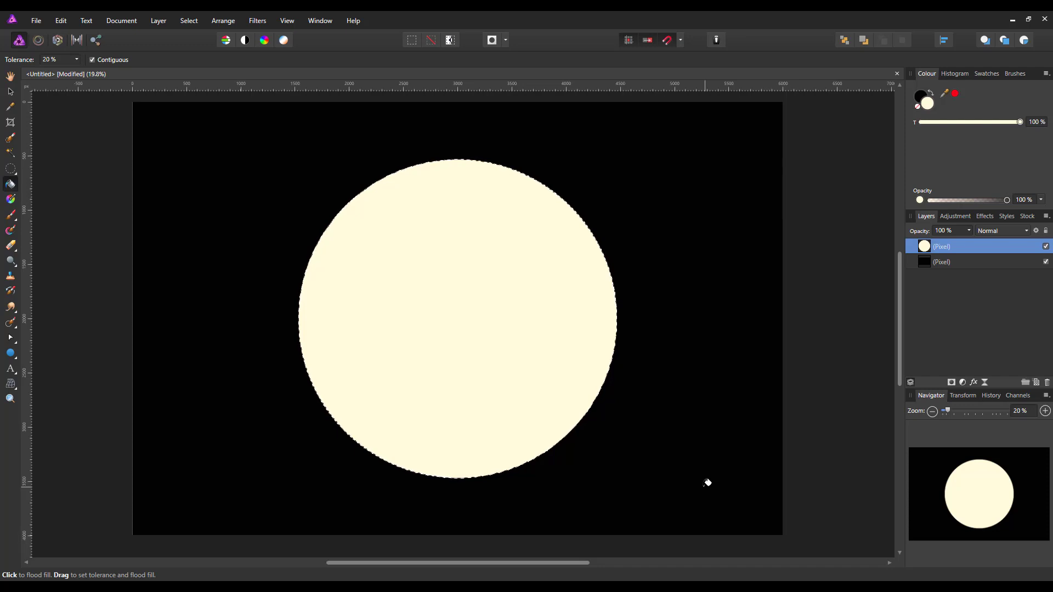
pyautogui.hotkey('ctrl', 'd')
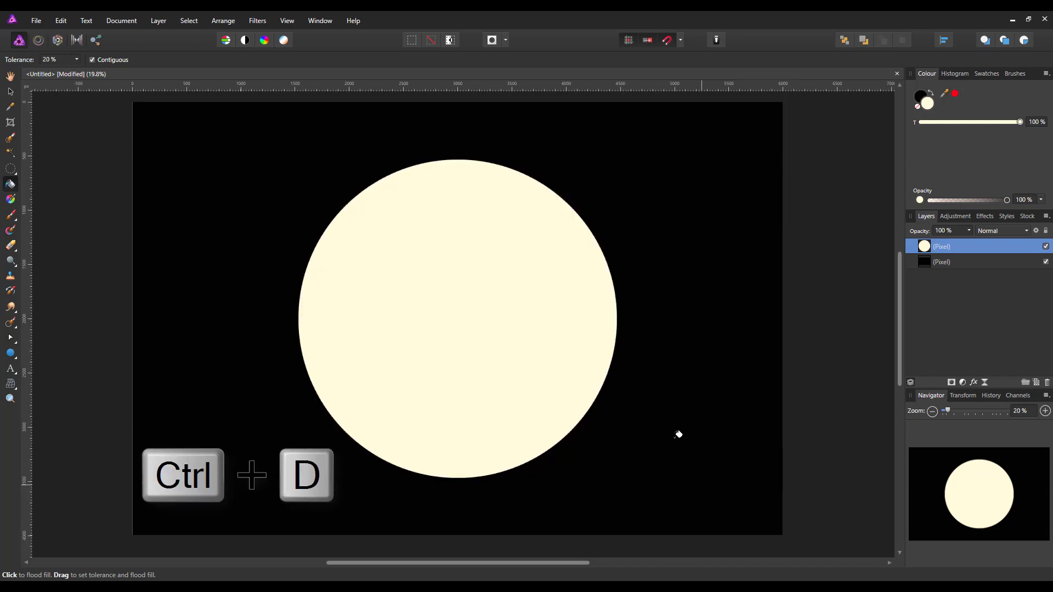
pyautogui.click(185, 20)
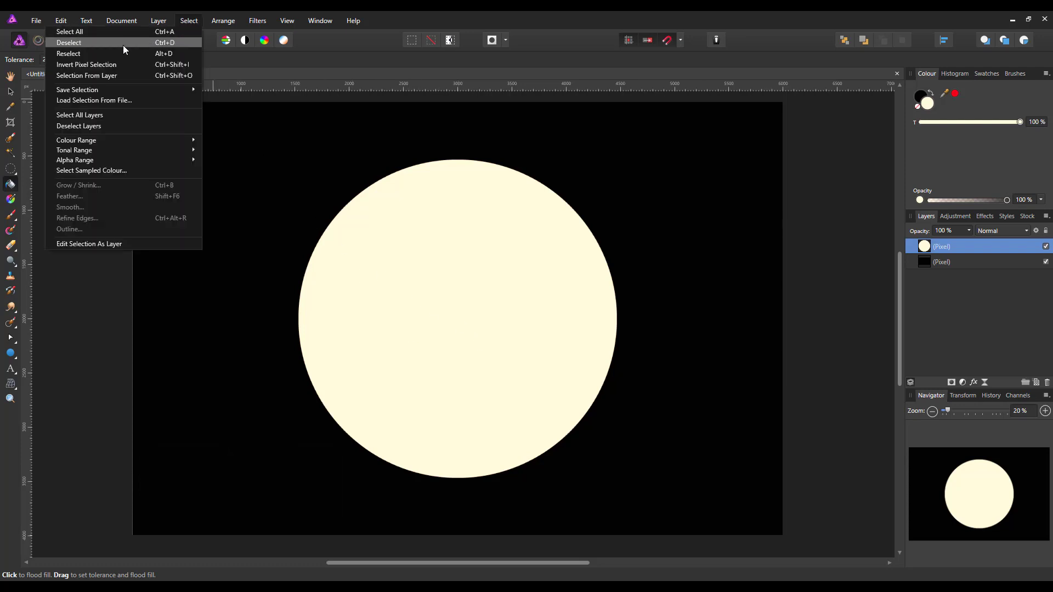
pyautogui.click(329, 35)
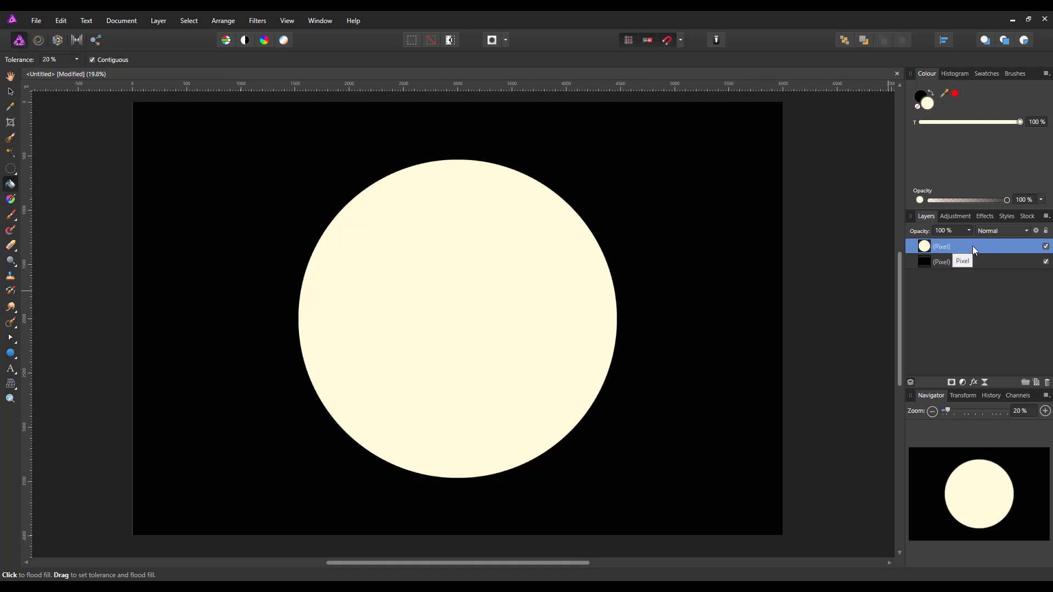
# Duplicate the cream circle layer.
pyautogui.hotkey('ctrl', 'j')
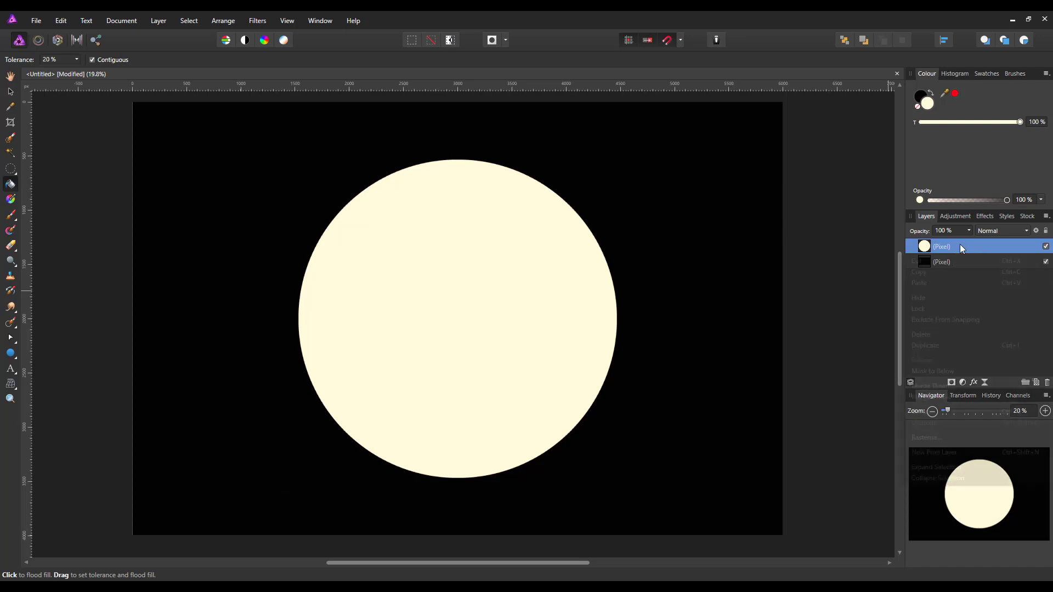
pyautogui.rightClick(960, 245)
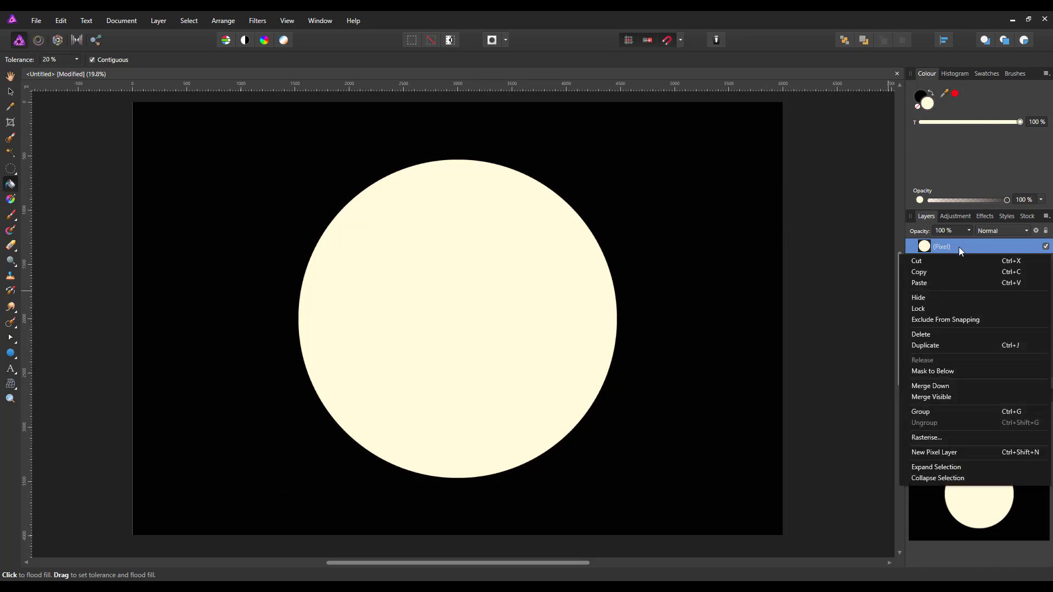
pyautogui.click(932, 346)
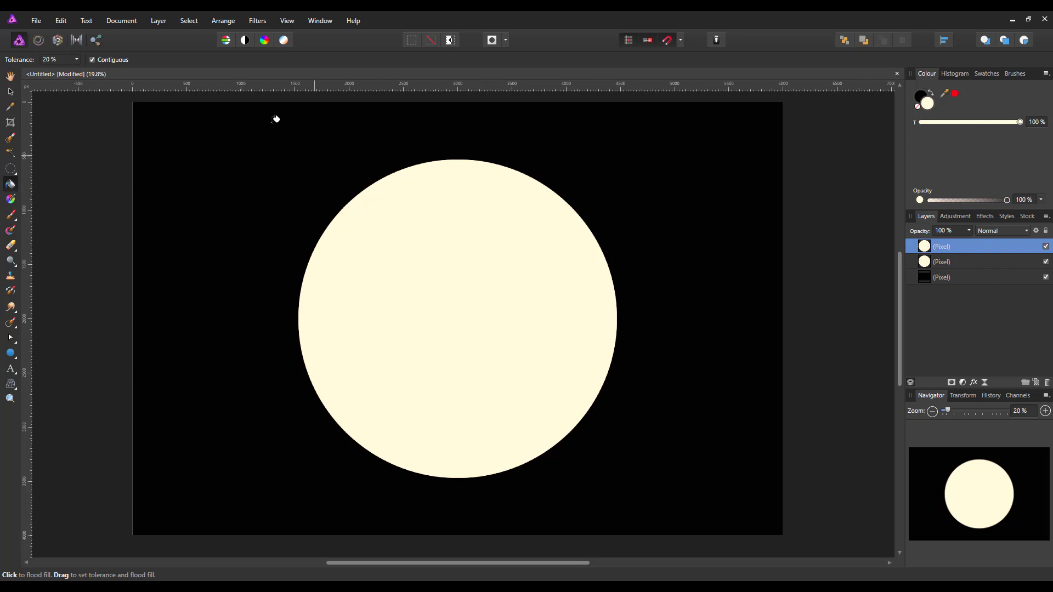
# Invert the colours of the duplicated circle layer.
pyautogui.hotkey('ctrl', 'i')
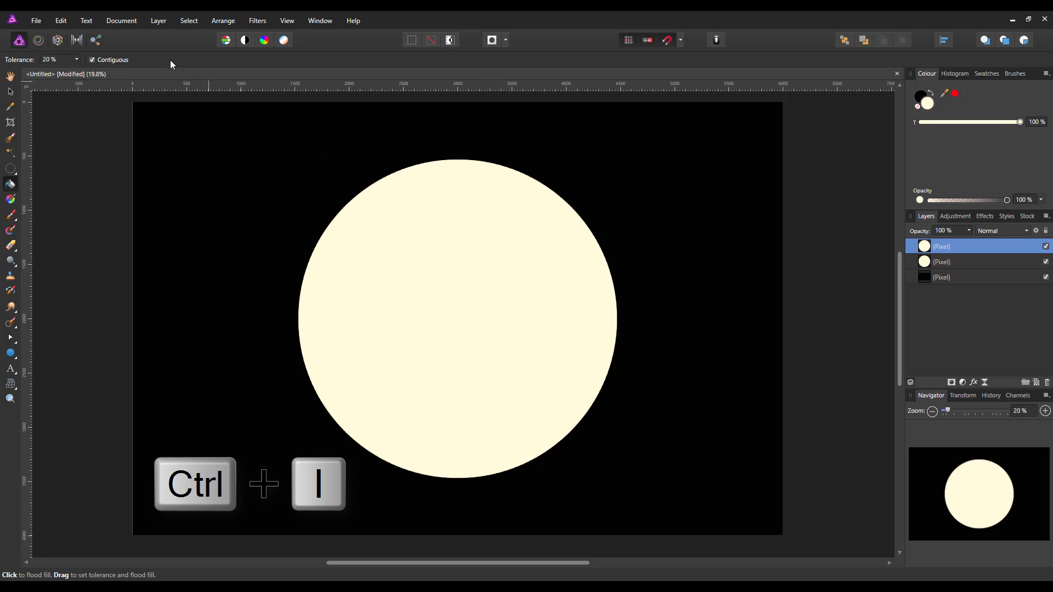
pyautogui.click(162, 21)
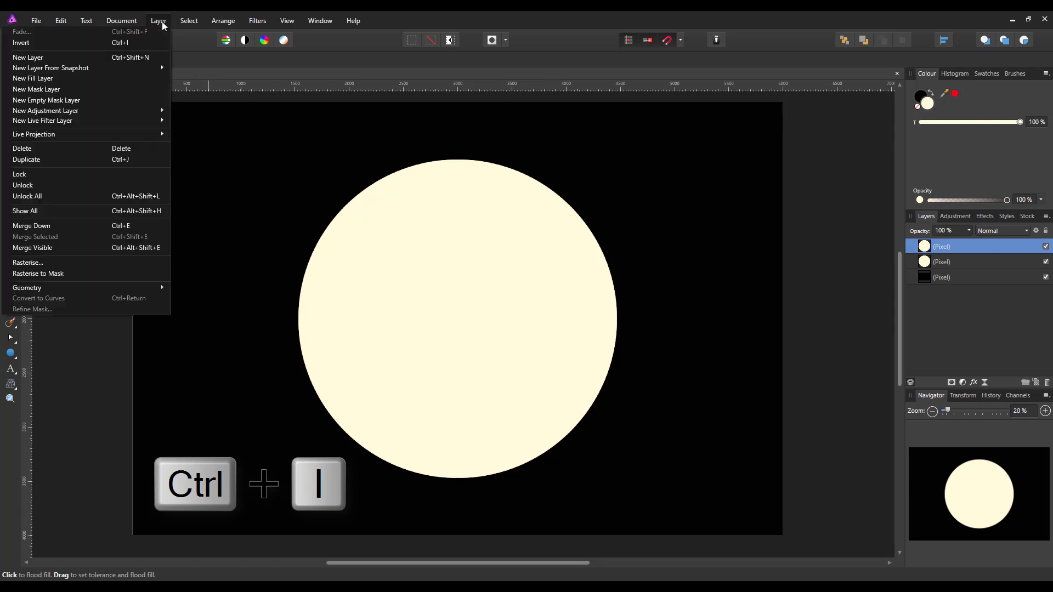
pyautogui.click(102, 43)
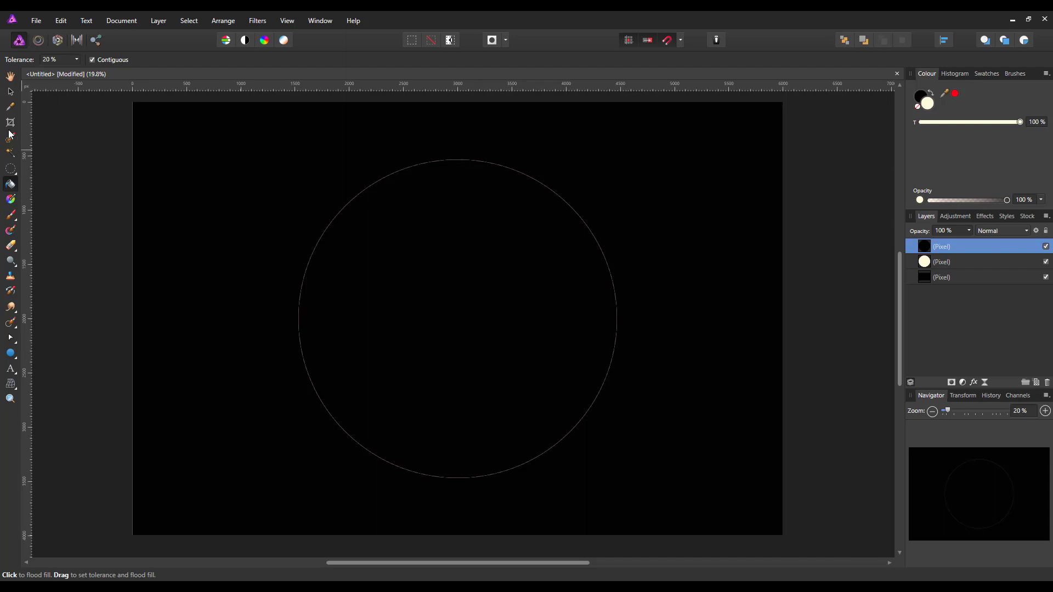
# With snapping off, shrink the top black circle slightly about its centre so a thin cream ring surrounds it, and deselect.
pyautogui.click(10, 92)
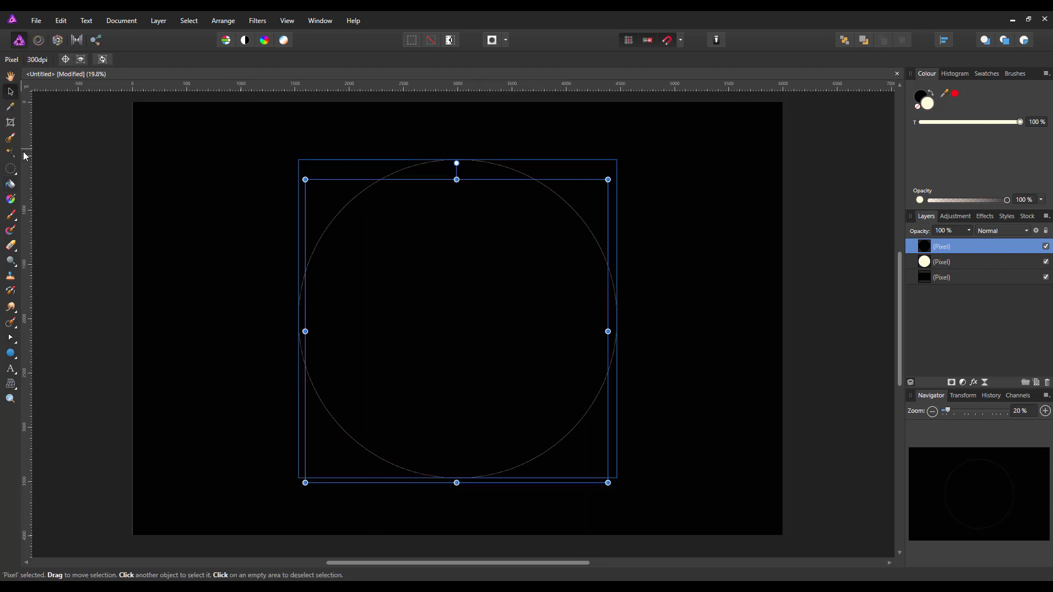
pyautogui.click(97, 177)
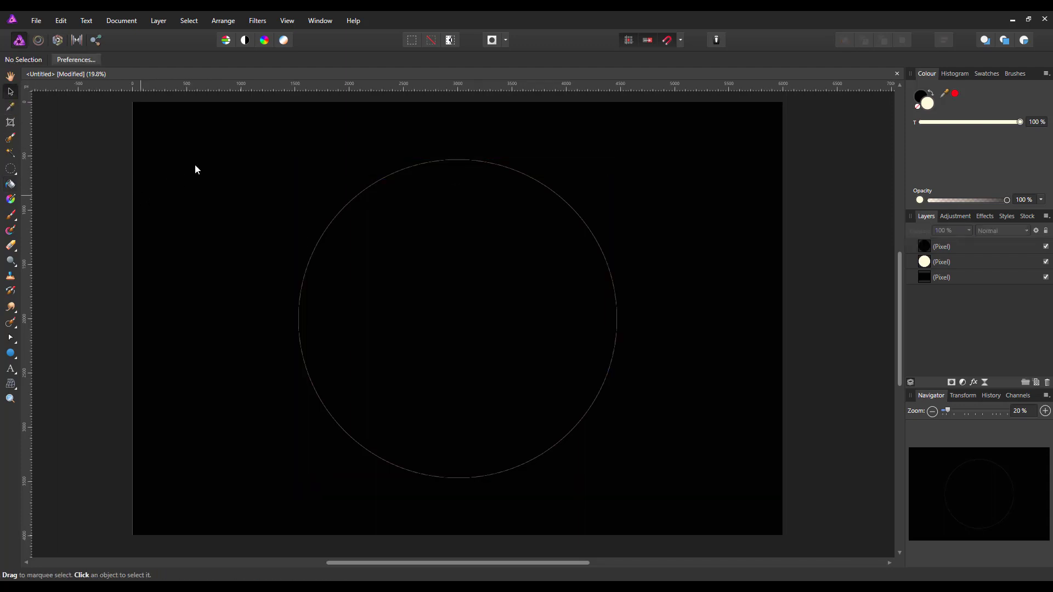
pyautogui.click(930, 247)
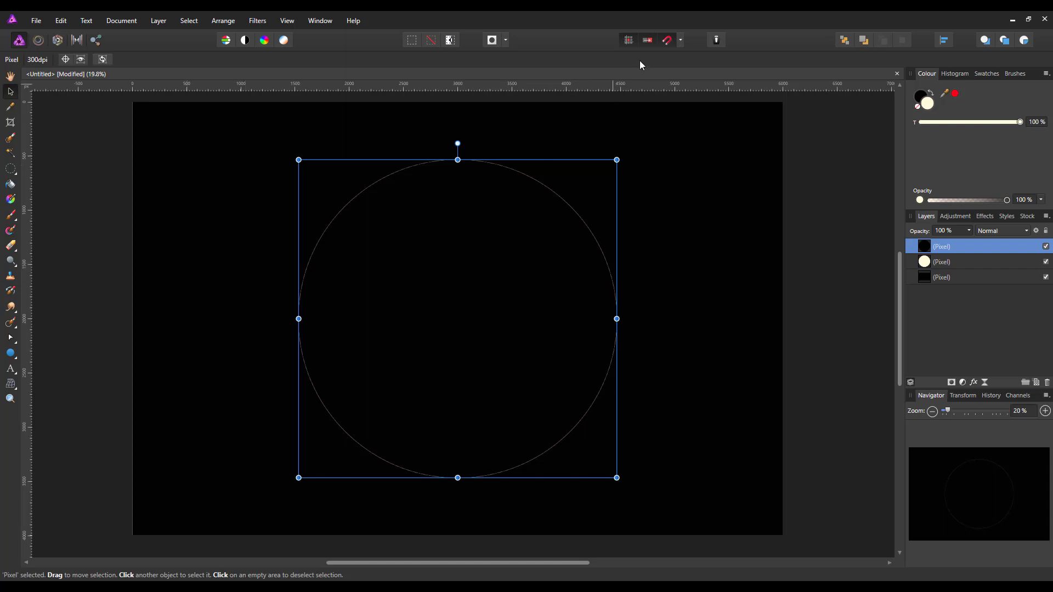
pyautogui.click(670, 41)
pyautogui.scroll(2, 256, 221)
pyautogui.scroll(1, 308, 237)
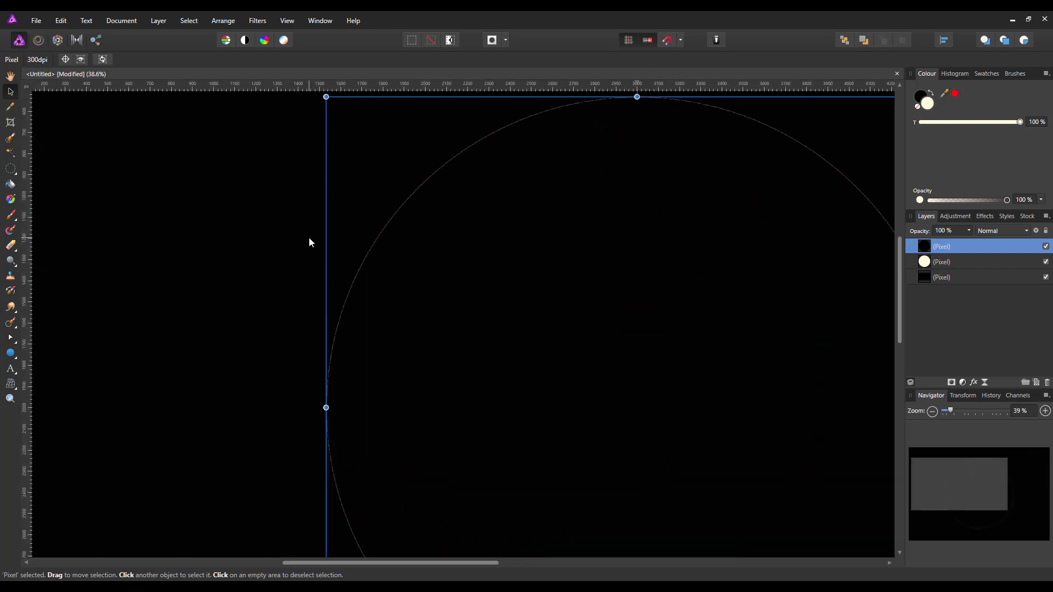
pyautogui.scroll(1, 308, 241)
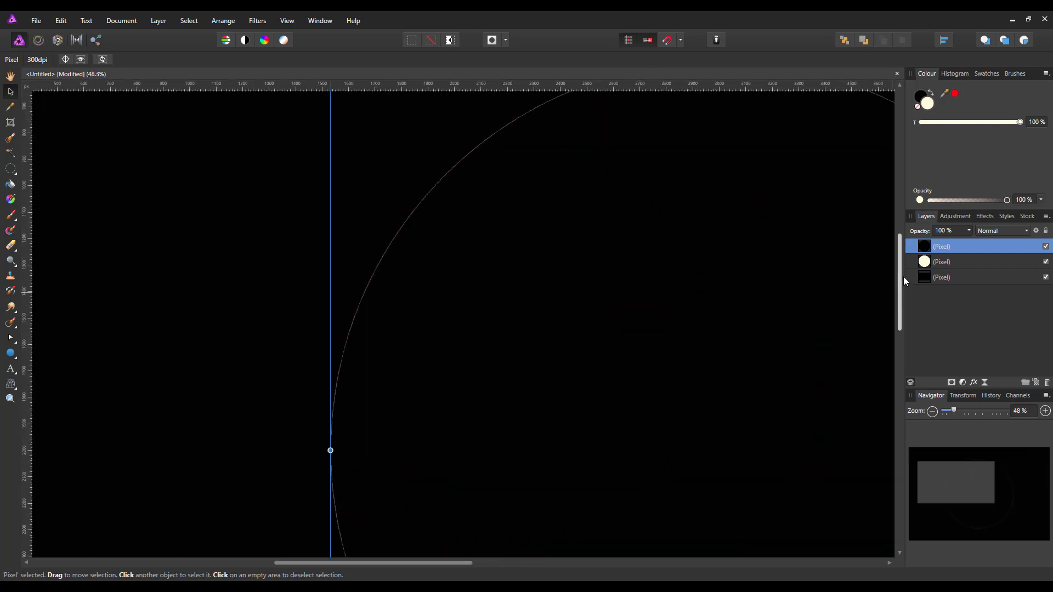
pyautogui.moveTo(900, 272); pyautogui.dragTo(900, 227)
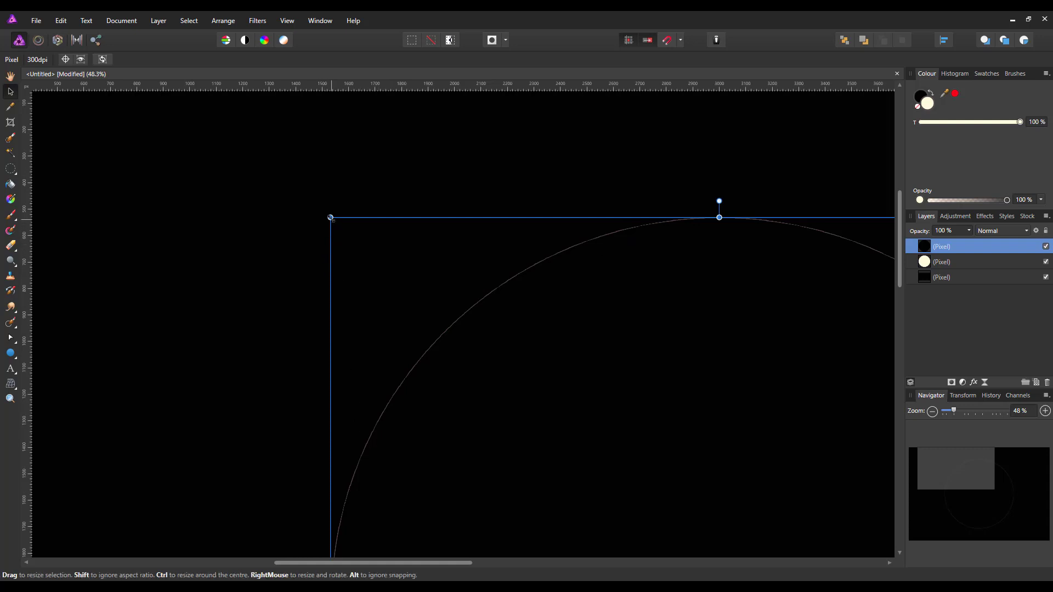
pyautogui.moveTo(331, 217); pyautogui.dragTo(333, 220)
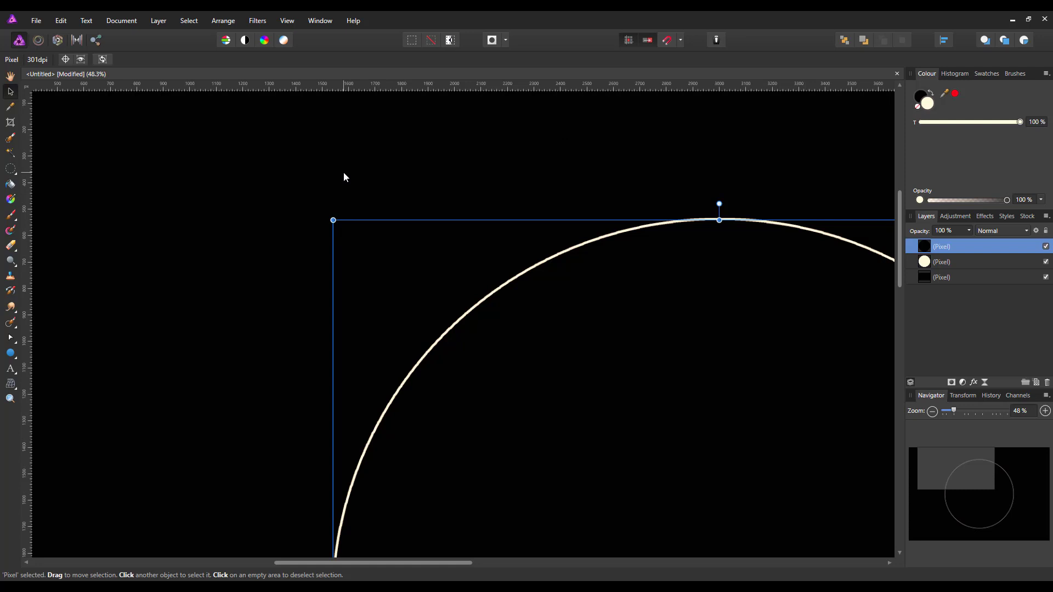
pyautogui.hotkey('ctrl', '0')
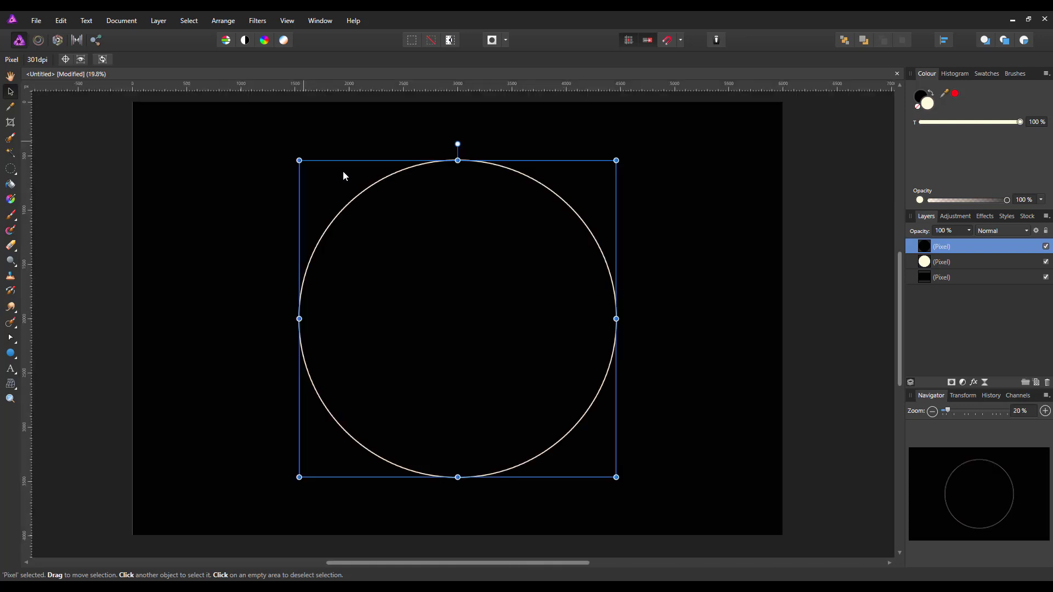
pyautogui.click(817, 131)
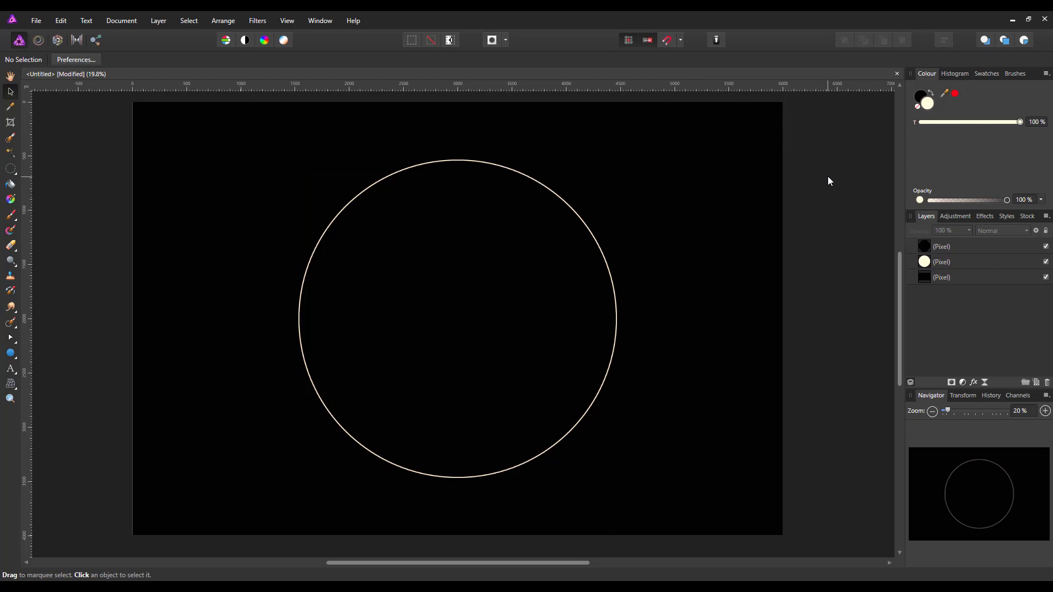
# Duplicate the cream circle layer and select the lower of the two cream copies.
pyautogui.click(978, 262)
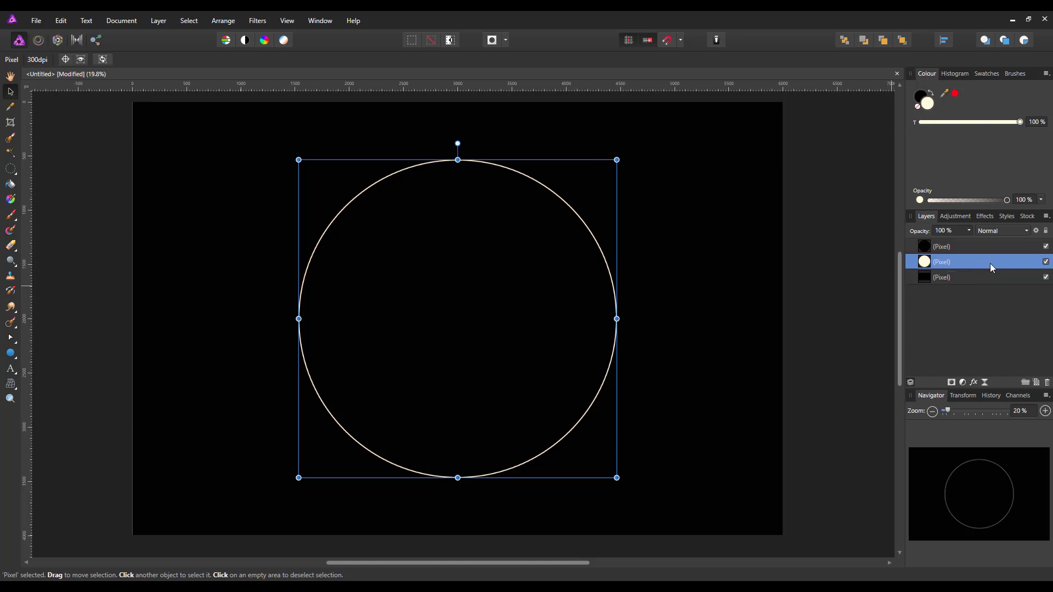
pyautogui.rightClick(982, 262)
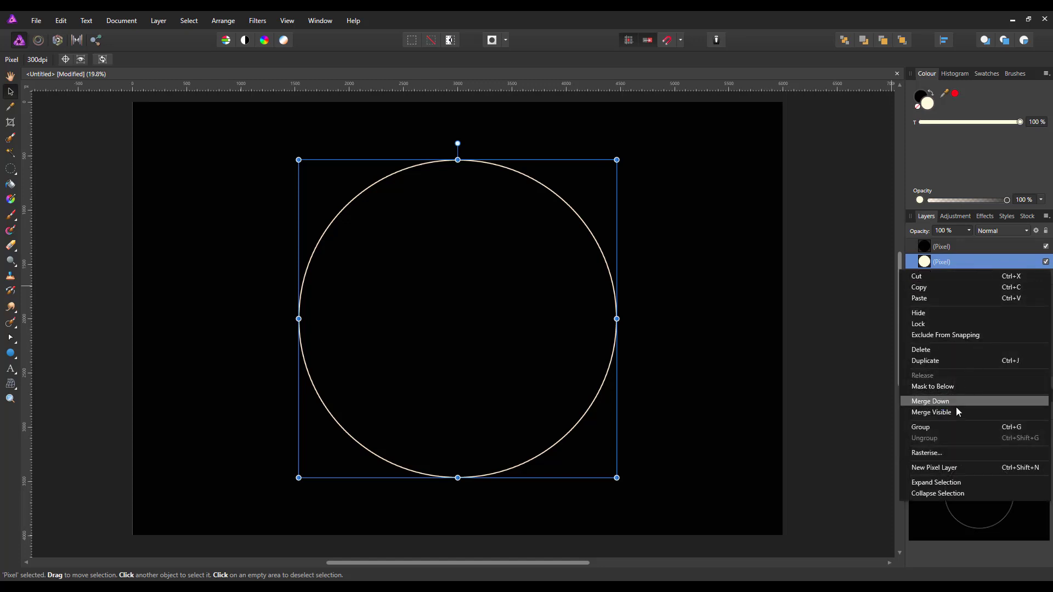
pyautogui.click(930, 361)
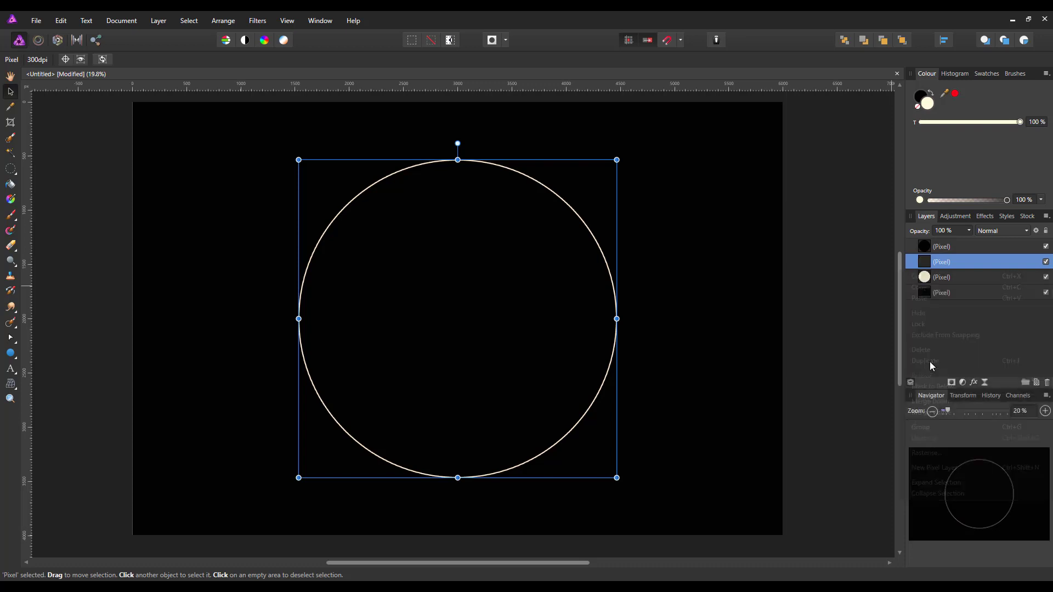
pyautogui.click(964, 278)
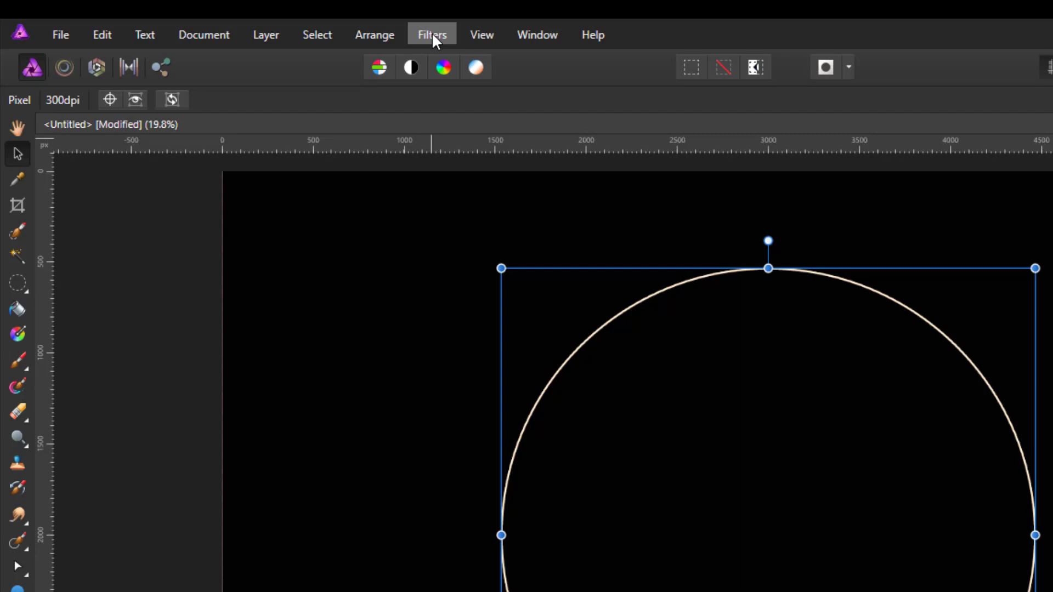
pyautogui.click(278, 34)
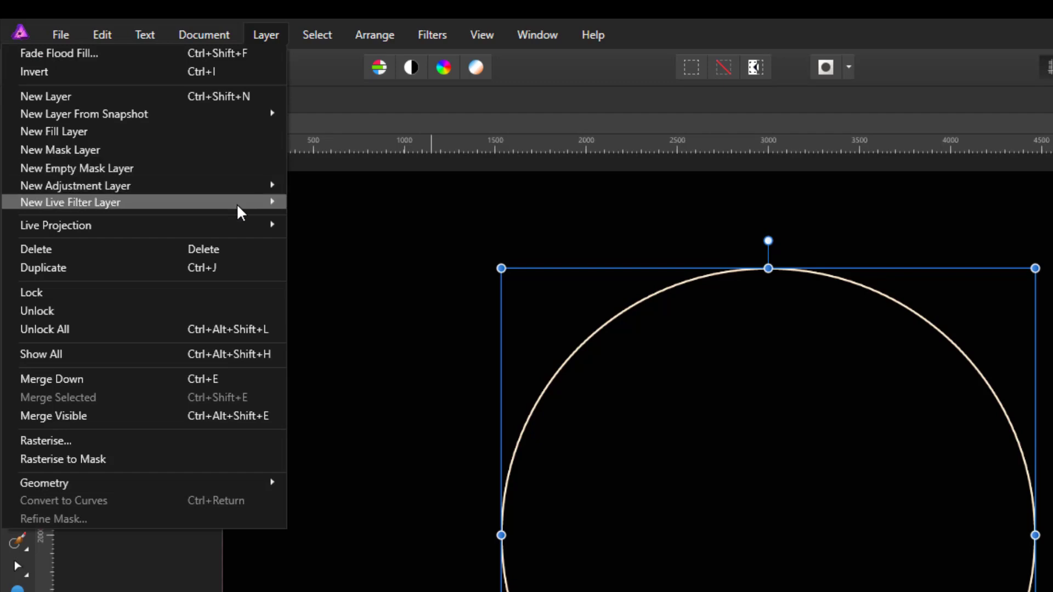
pyautogui.moveTo(238, 206)
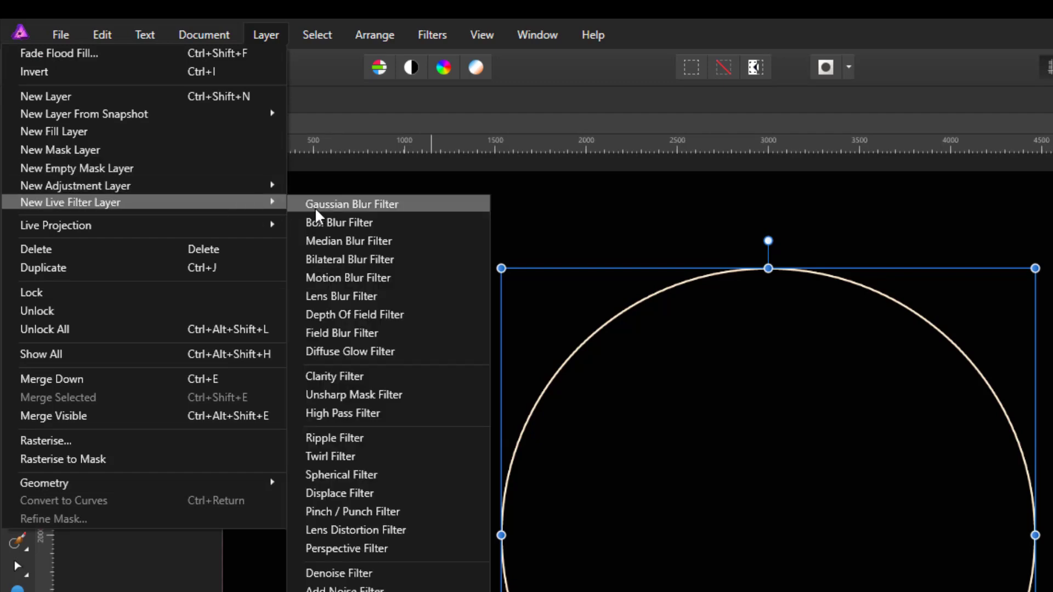
pyautogui.click(265, 34)
# Apply a Gaussian Blur with a 79 px radius to the lower cream circle layer.
pyautogui.click(430, 36)
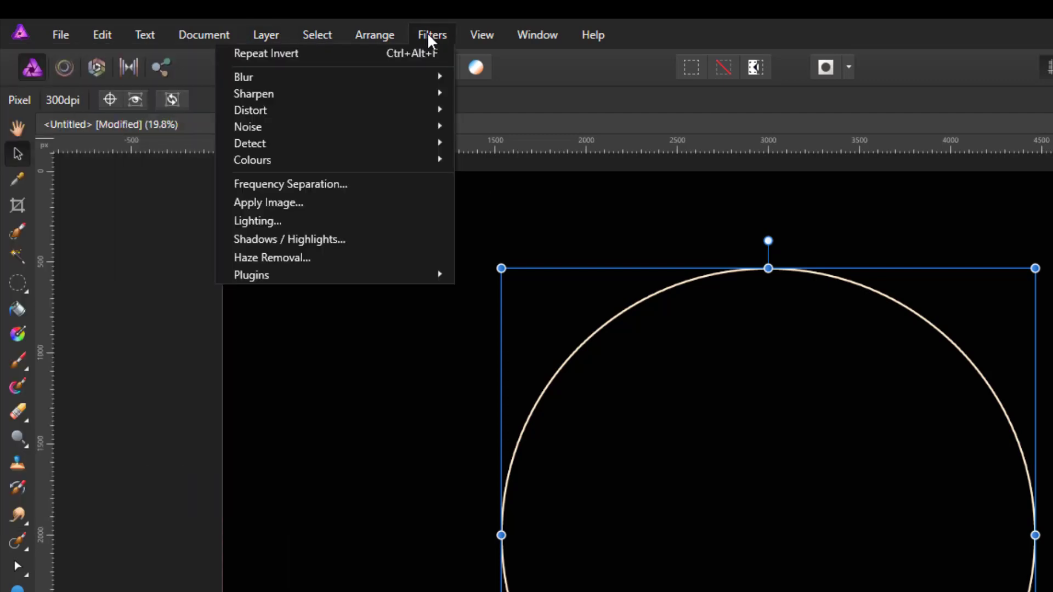
pyautogui.moveTo(430, 81)
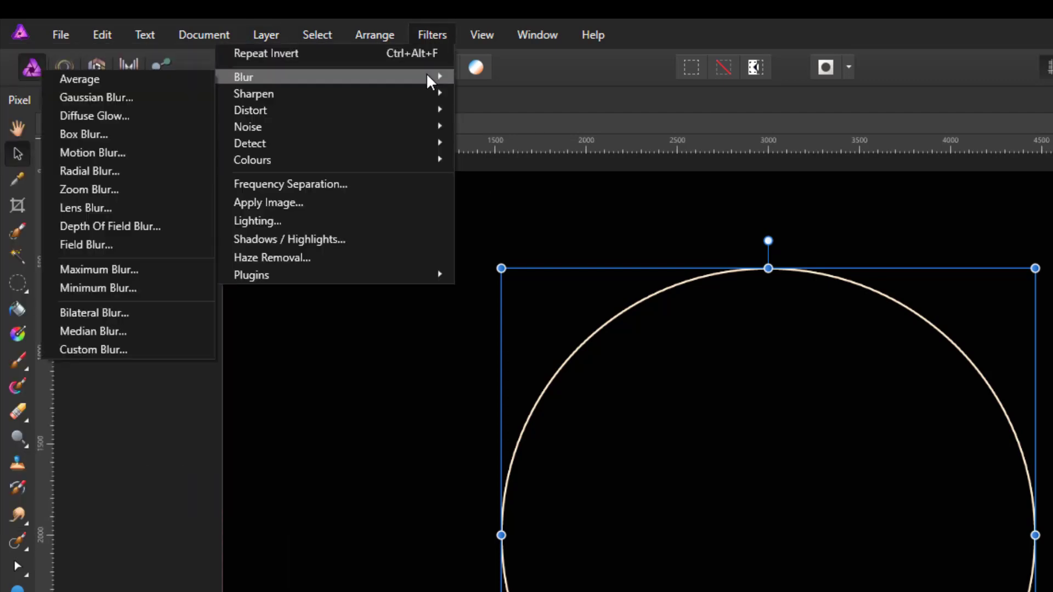
pyautogui.click(159, 102)
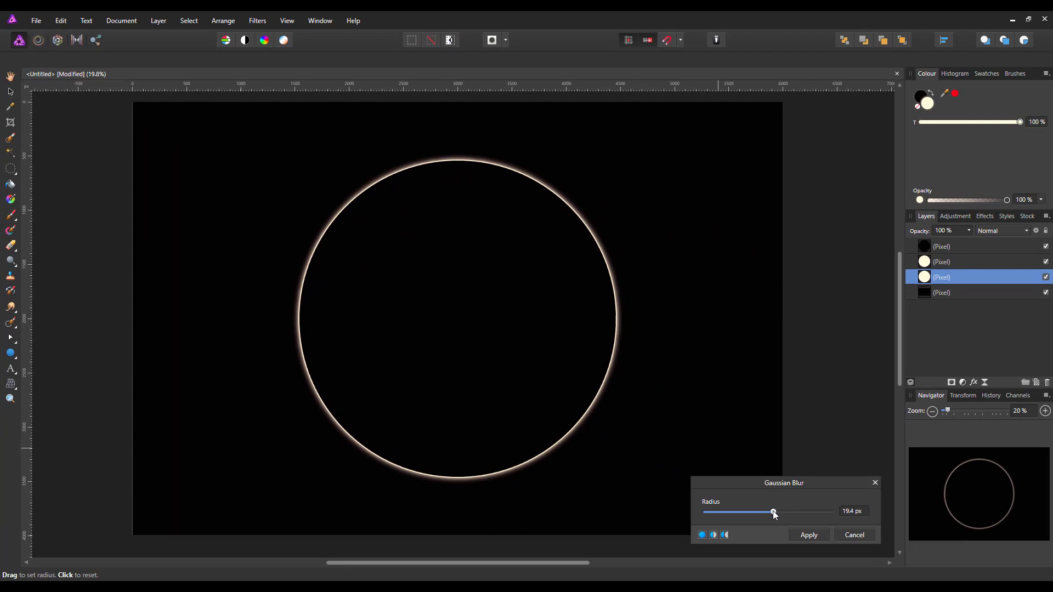
pyautogui.moveTo(772, 511); pyautogui.dragTo(825, 513)
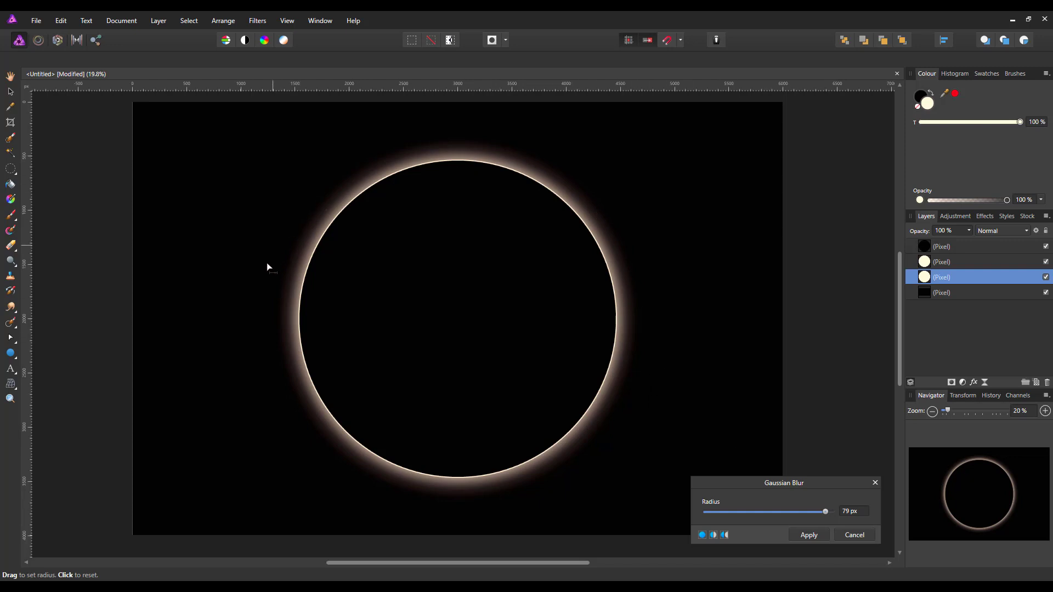
pyautogui.click(815, 534)
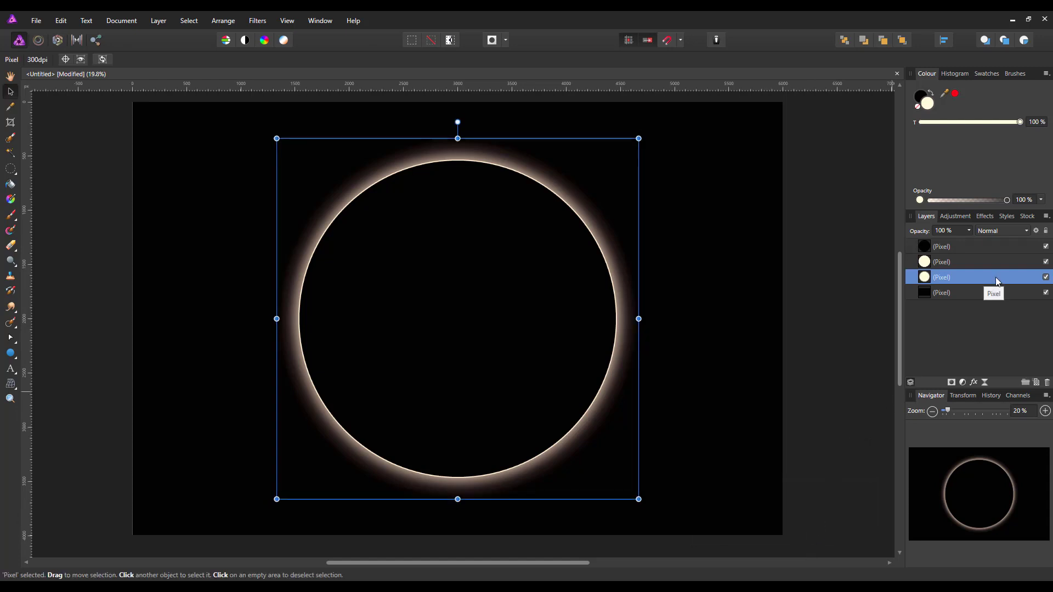
# Apply a Gaussian Blur with a 24.4 px radius to the upper cream circle layer.
pyautogui.click(981, 264)
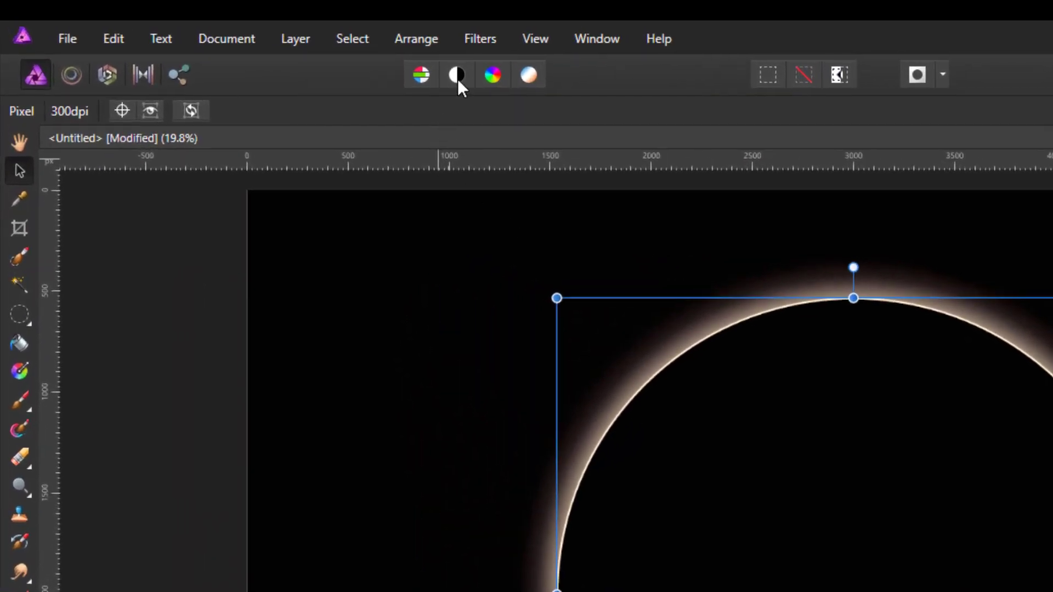
pyautogui.click(483, 39)
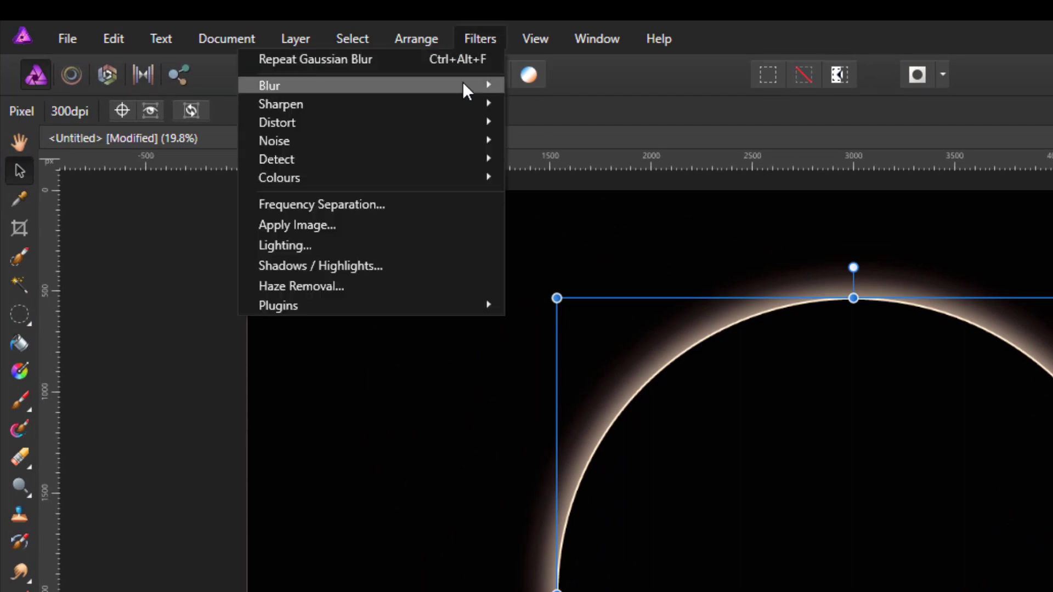
pyautogui.moveTo(463, 82)
pyautogui.click(162, 110)
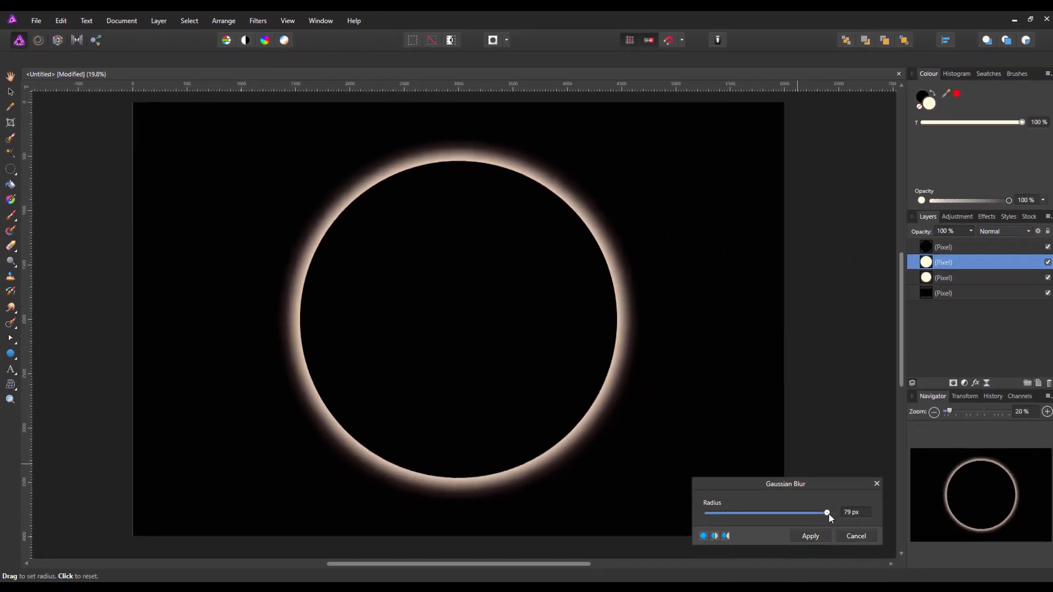
pyautogui.moveTo(824, 512); pyautogui.dragTo(779, 512)
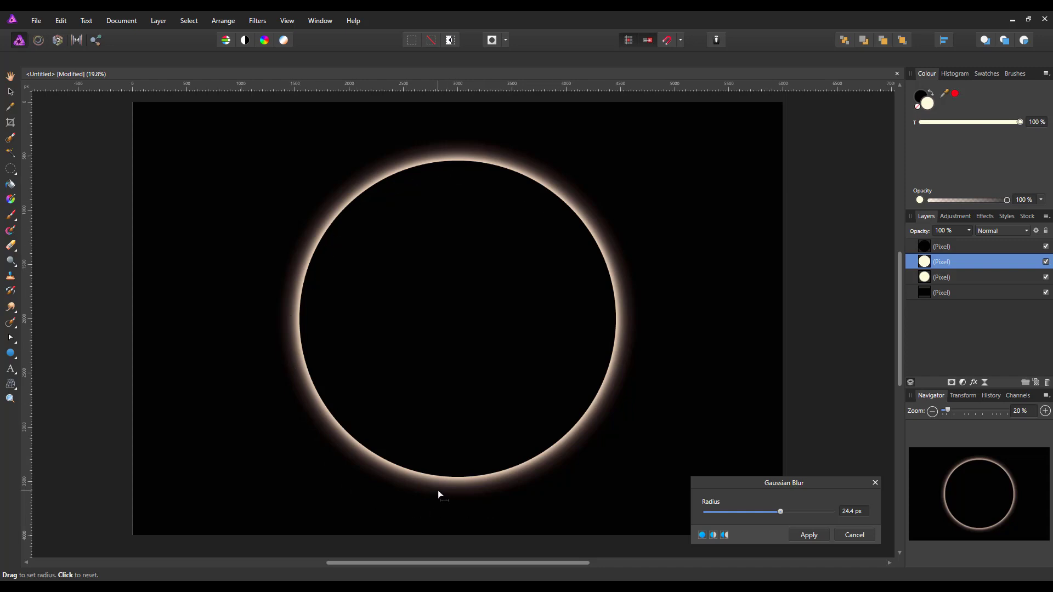
pyautogui.click(812, 535)
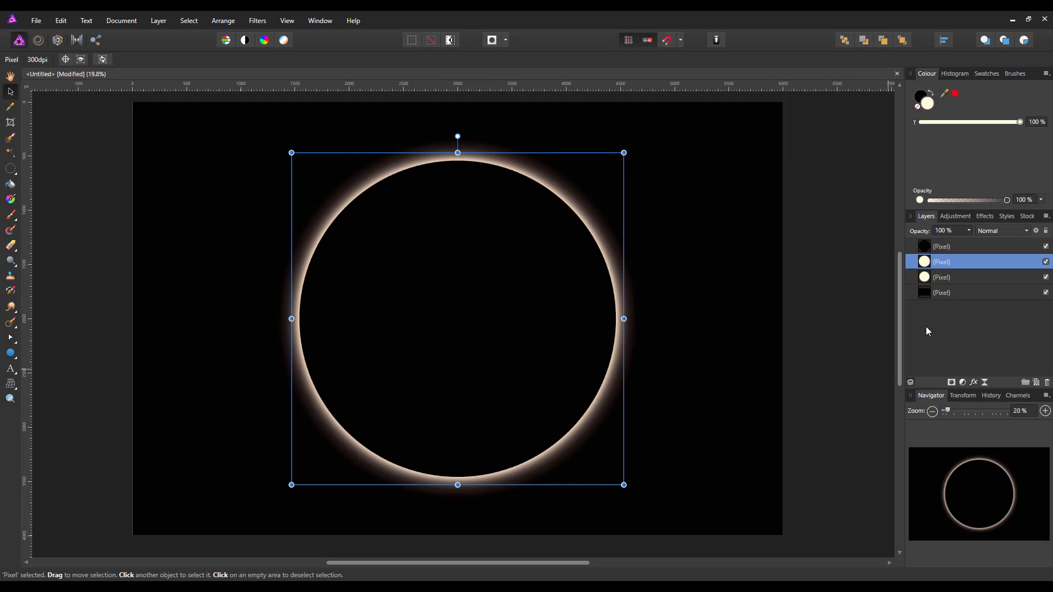
# Add a new pixel layer above the black circle and choose the Drawing 3 paint brush from the Drawing category.
pyautogui.click(979, 245)
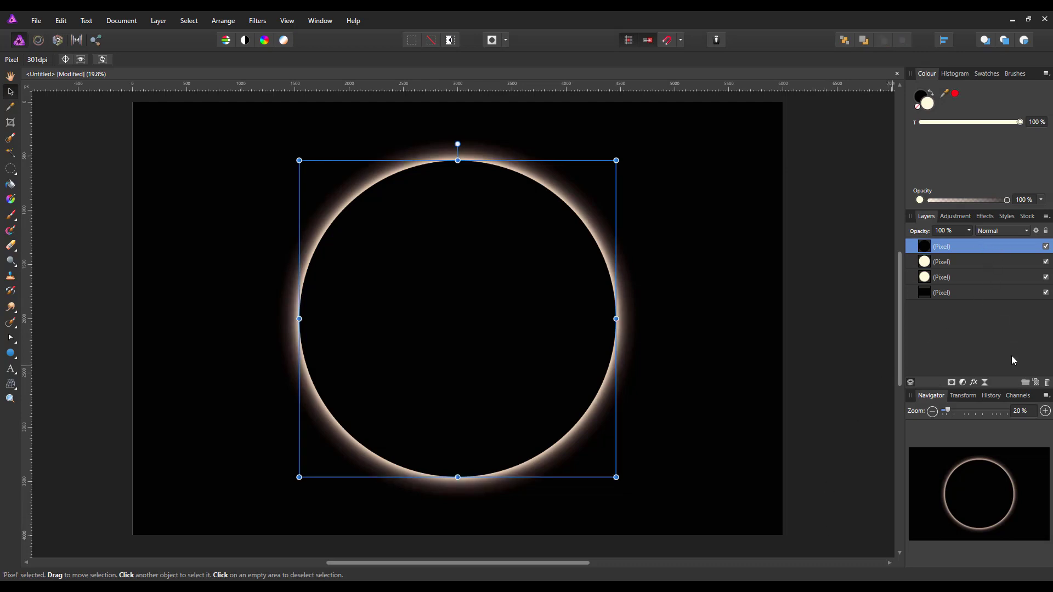
pyautogui.click(1037, 383)
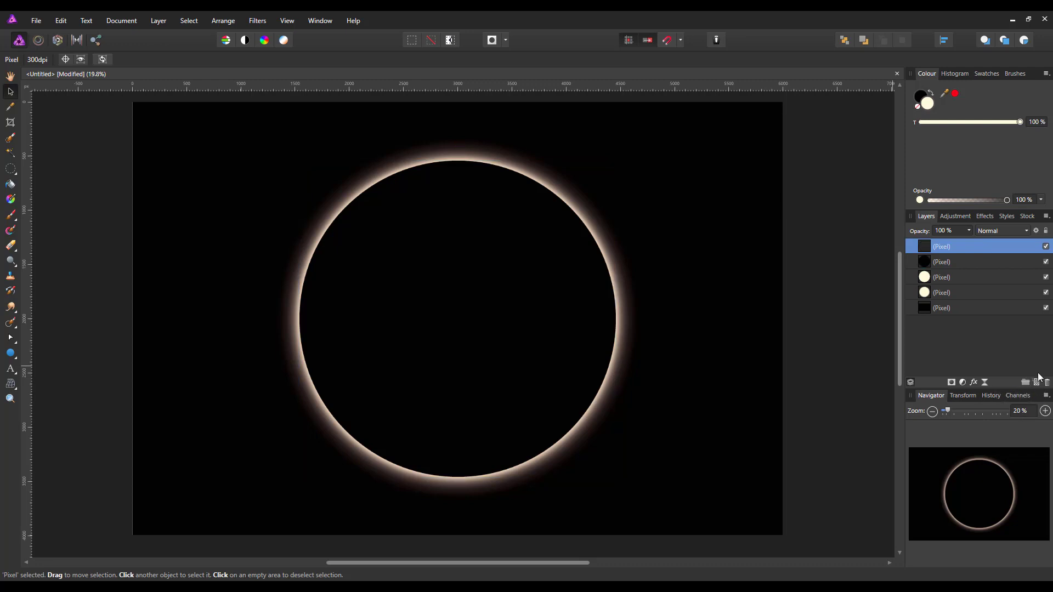
pyautogui.click(10, 217)
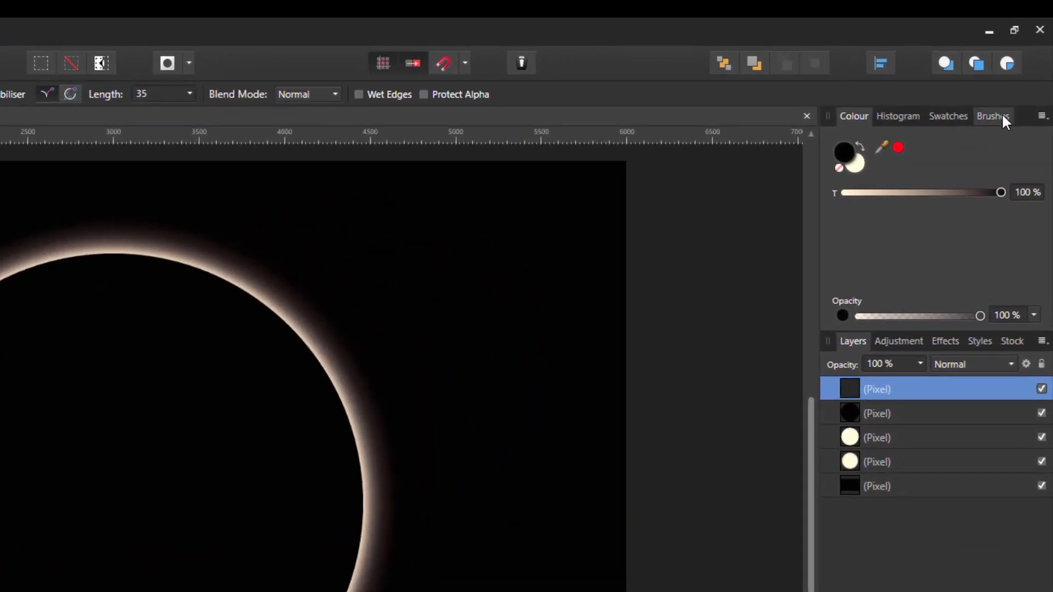
pyautogui.click(994, 117)
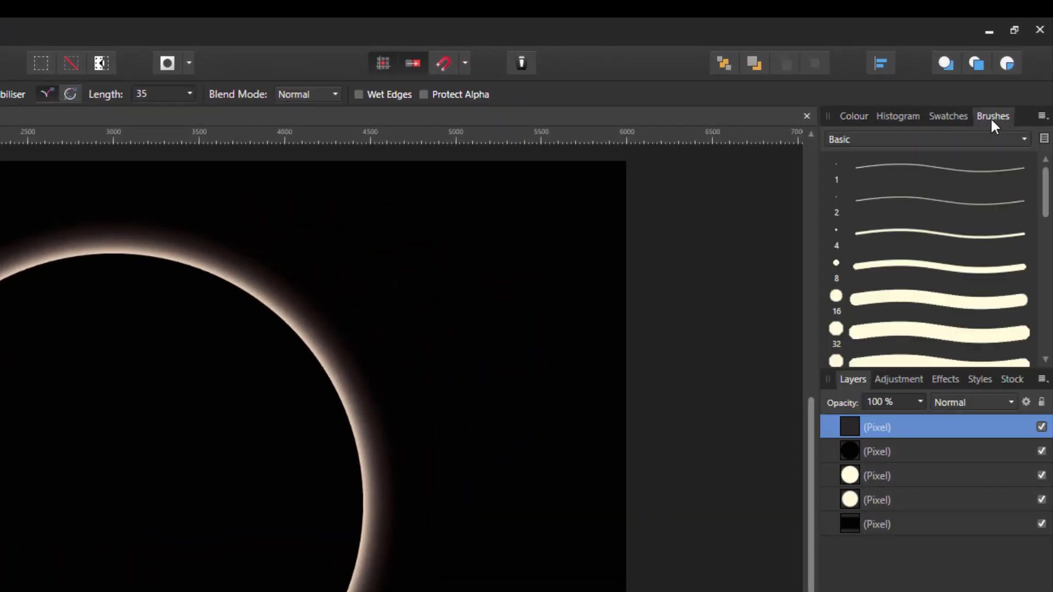
pyautogui.click(1024, 138)
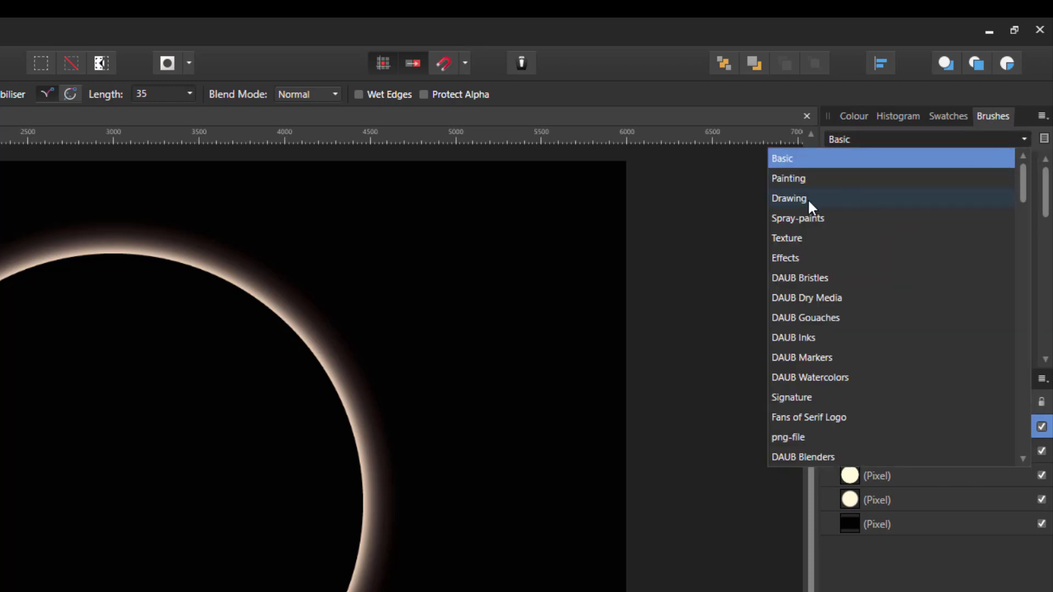
pyautogui.click(790, 198)
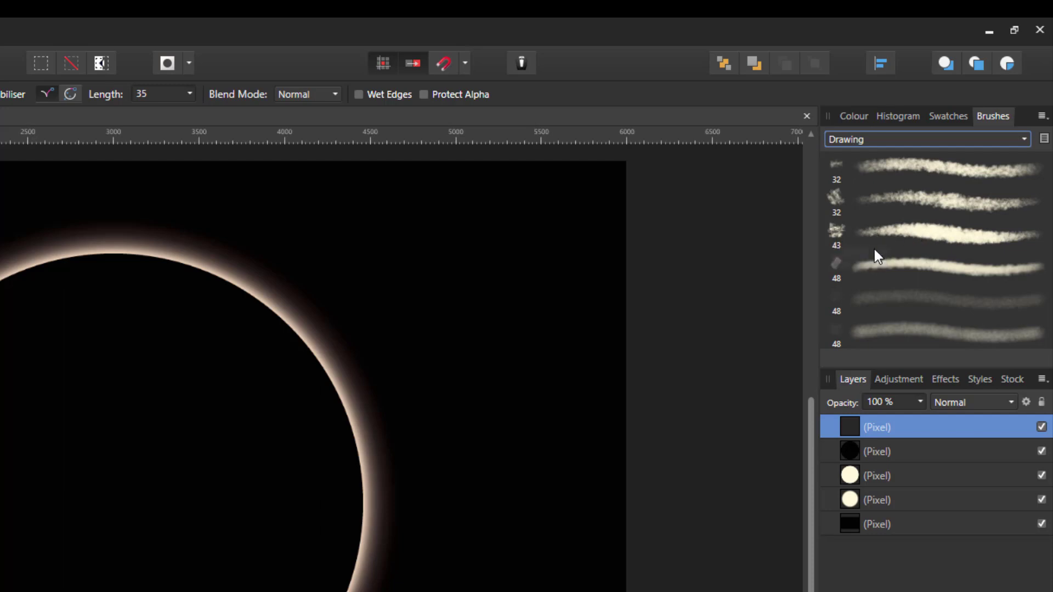
pyautogui.click(933, 231)
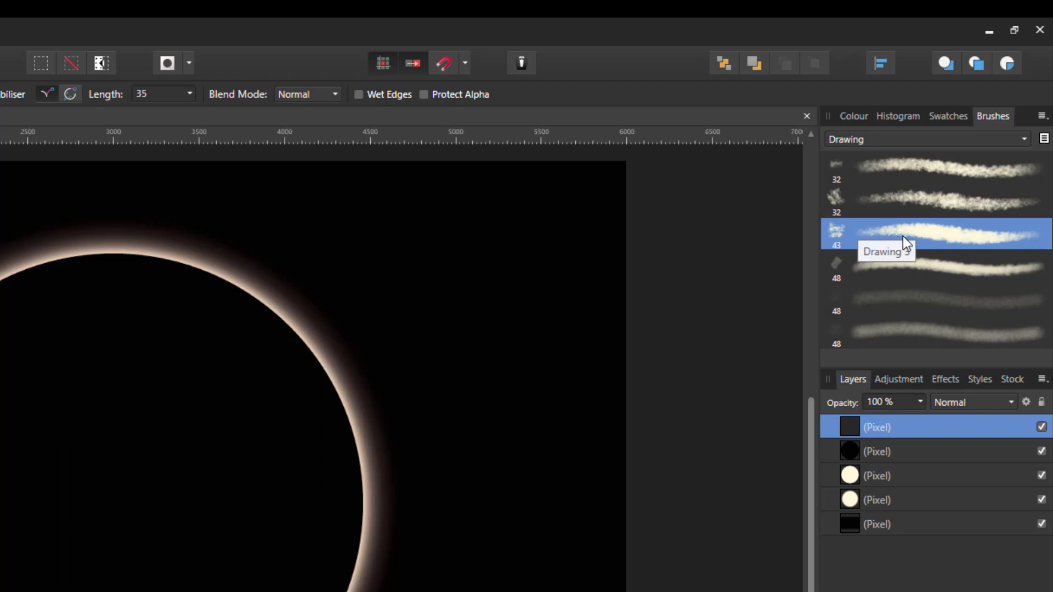
# Paint scattered cream textured patches across the black disc on the new layer with the brush width set to 250 px.
pyautogui.click(852, 115)
pyautogui.click(856, 165)
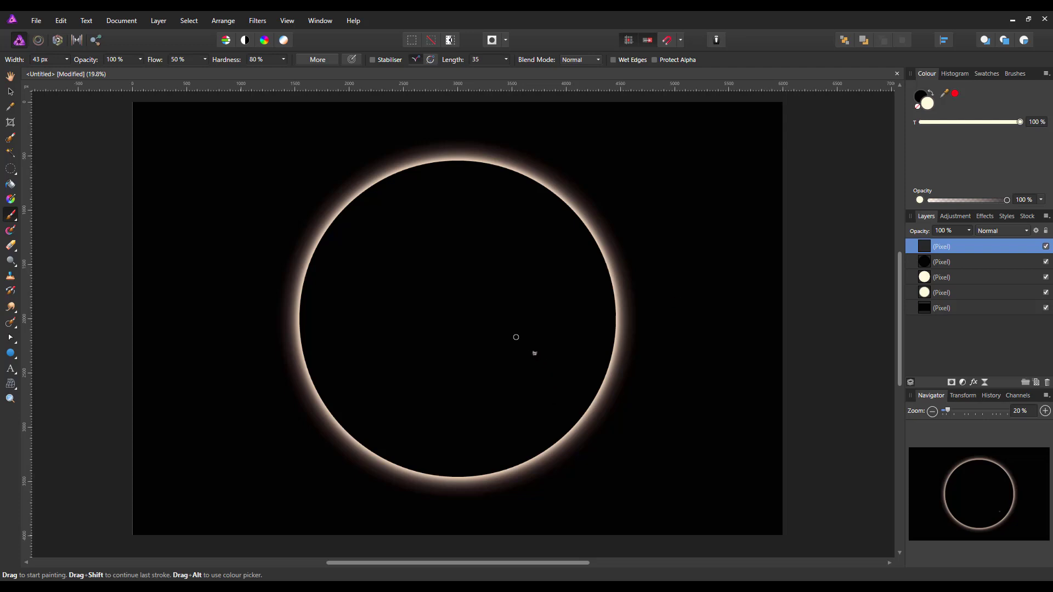
pyautogui.click(44, 58)
pyautogui.write('250')
pyautogui.press('Return')
pyautogui.moveTo(384, 324)
pyautogui.mouseDown()
pyautogui.moveTo(446, 362)
pyautogui.moveTo(538, 393)
pyautogui.moveTo(588, 348)
pyautogui.moveTo(458, 200)
pyautogui.moveTo(495, 430)
pyautogui.moveTo(529, 308)
pyautogui.moveTo(532, 252)
pyautogui.moveTo(298, 231)
pyautogui.moveTo(494, 383)
pyautogui.moveTo(504, 442)
pyautogui.moveTo(517, 440)
pyautogui.moveTo(412, 231)
pyautogui.moveTo(405, 236)
pyautogui.moveTo(531, 335)
pyautogui.moveTo(426, 419)
pyautogui.moveTo(354, 425)
pyautogui.moveTo(442, 453)
pyautogui.moveTo(529, 444)
pyautogui.moveTo(566, 405)
pyautogui.moveTo(576, 303)
pyautogui.moveTo(399, 313)
pyautogui.moveTo(410, 259)
pyautogui.moveTo(450, 367)
pyautogui.moveTo(357, 312)
pyautogui.moveTo(463, 278)
pyautogui.moveTo(521, 230)
pyautogui.moveTo(538, 236)
pyautogui.moveTo(578, 336)
pyautogui.moveTo(483, 179)
pyautogui.moveTo(416, 188)
pyautogui.moveTo(352, 235)
pyautogui.moveTo(322, 282)
pyautogui.moveTo(317, 365)
pyautogui.moveTo(345, 348)
pyautogui.moveTo(589, 369)
pyautogui.moveTo(587, 340)
pyautogui.moveTo(571, 321)
pyautogui.moveTo(578, 263)
pyautogui.moveTo(455, 397)
pyautogui.moveTo(413, 427)
pyautogui.mouseUp()
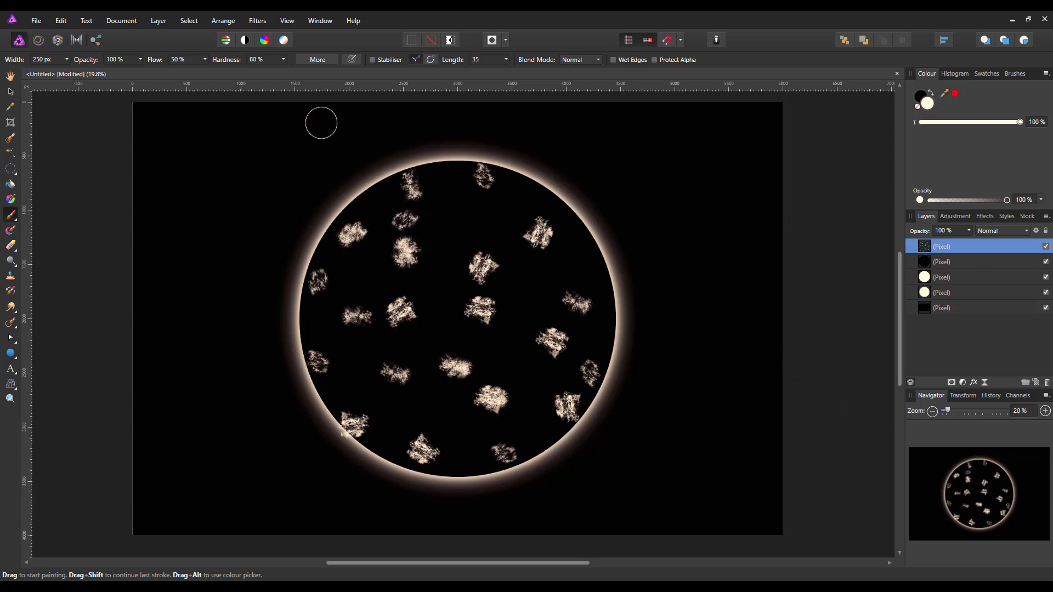
# Apply a Zoom Blur with a 100 px radius to the layer of painted cream patches.
pyautogui.click(257, 22)
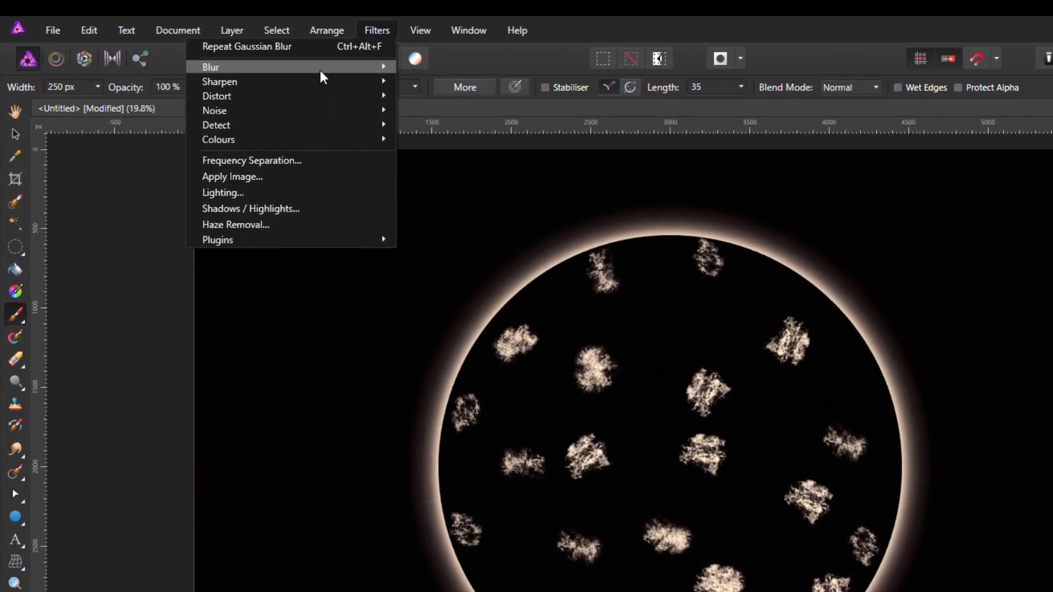
pyautogui.moveTo(219, 47)
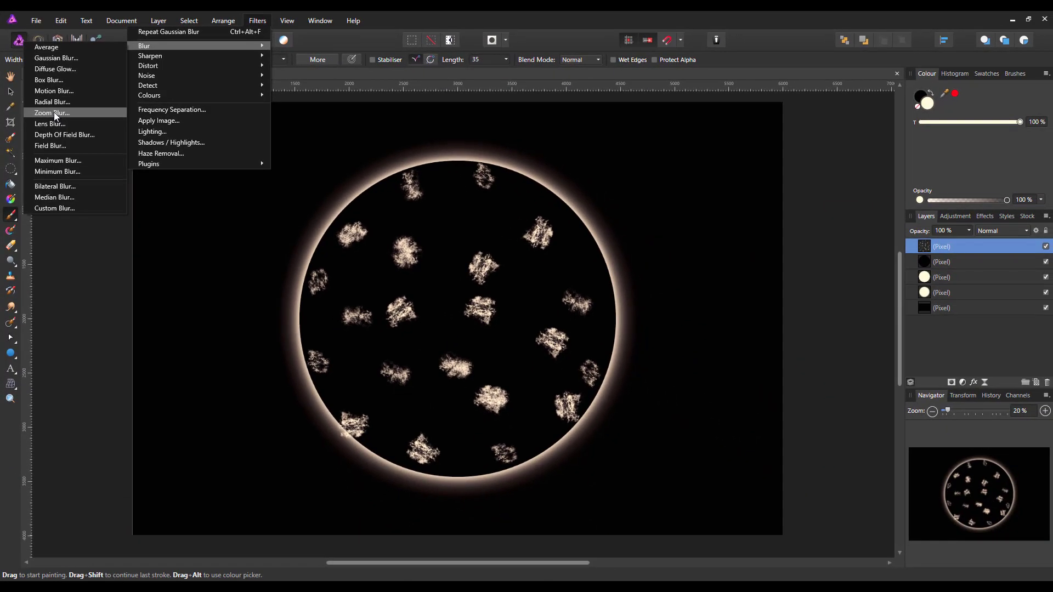
pyautogui.click(81, 165)
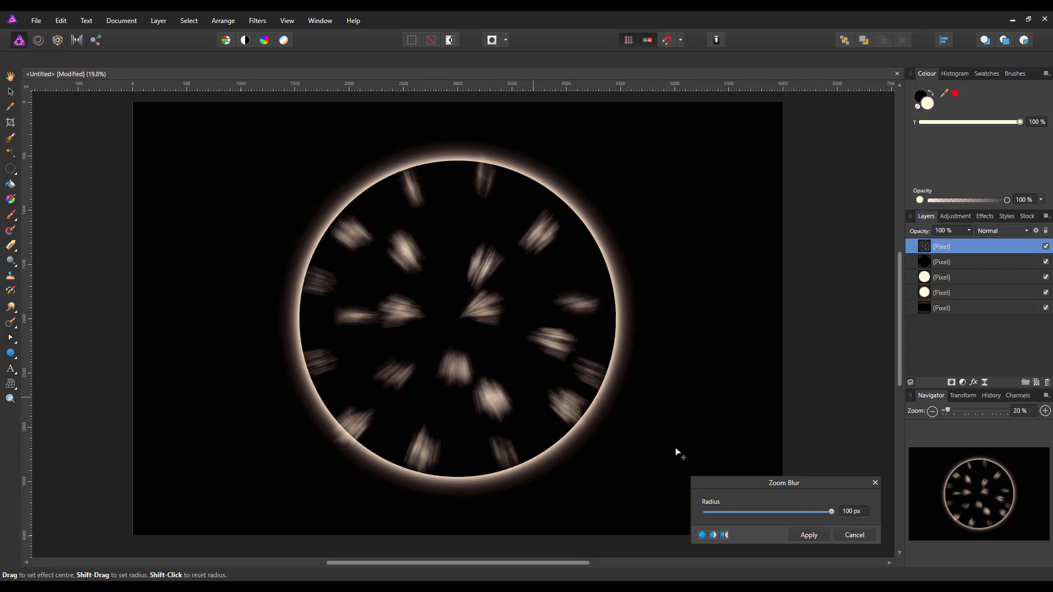
pyautogui.click(819, 536)
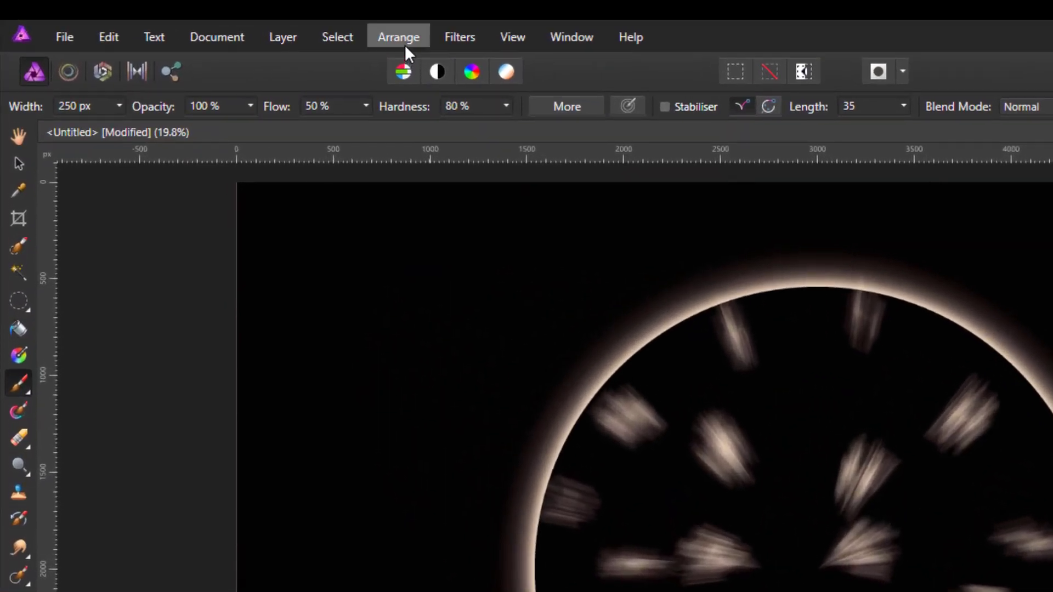
# Repeat the Zoom Blur twice on the cream patch layer to stretch the patches into radial streaks.
pyautogui.click(470, 38)
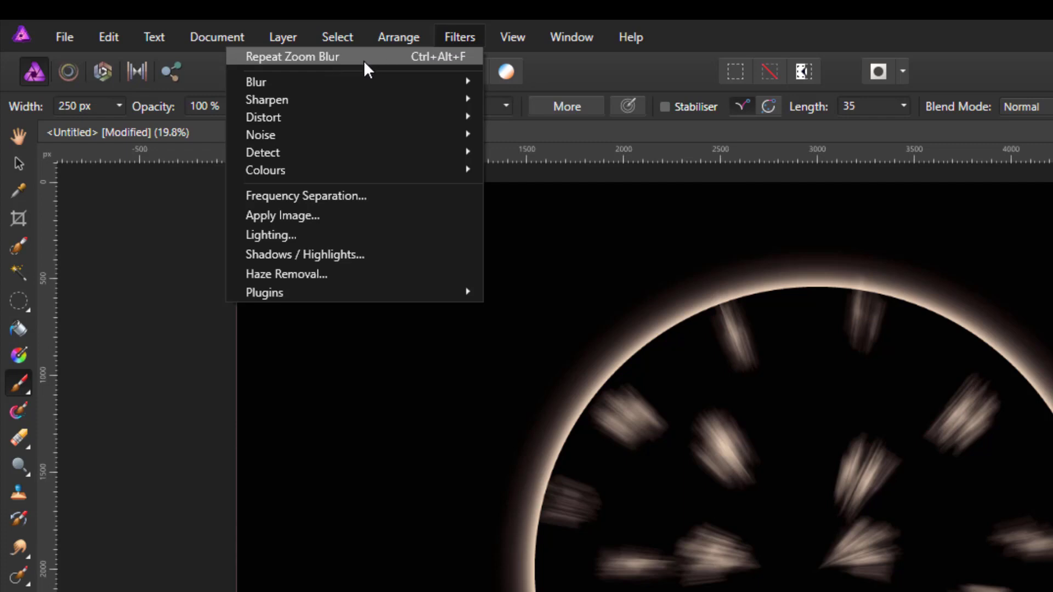
pyautogui.moveTo(366, 77)
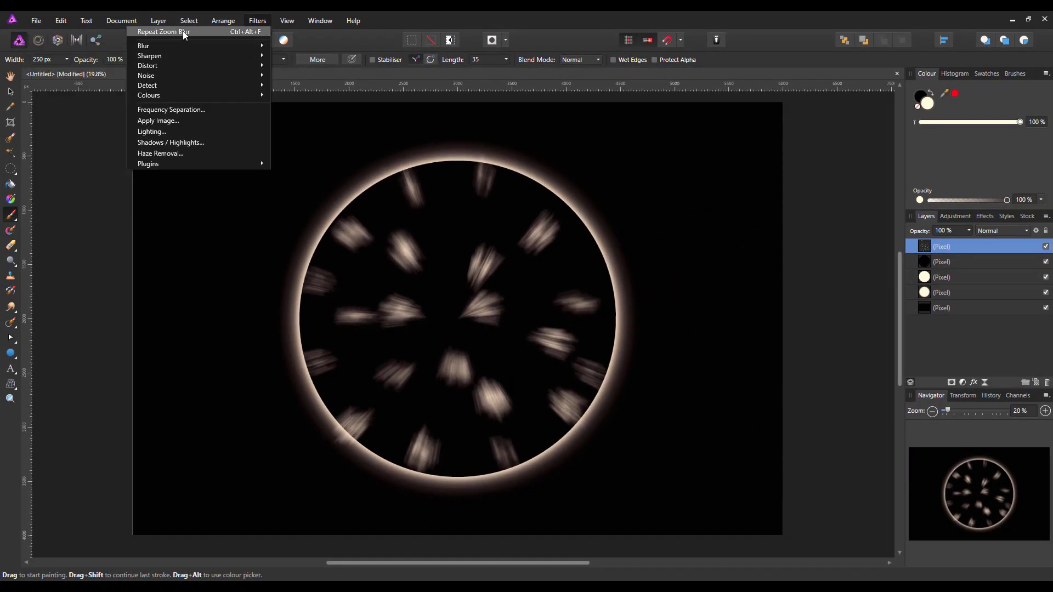
pyautogui.click(184, 31)
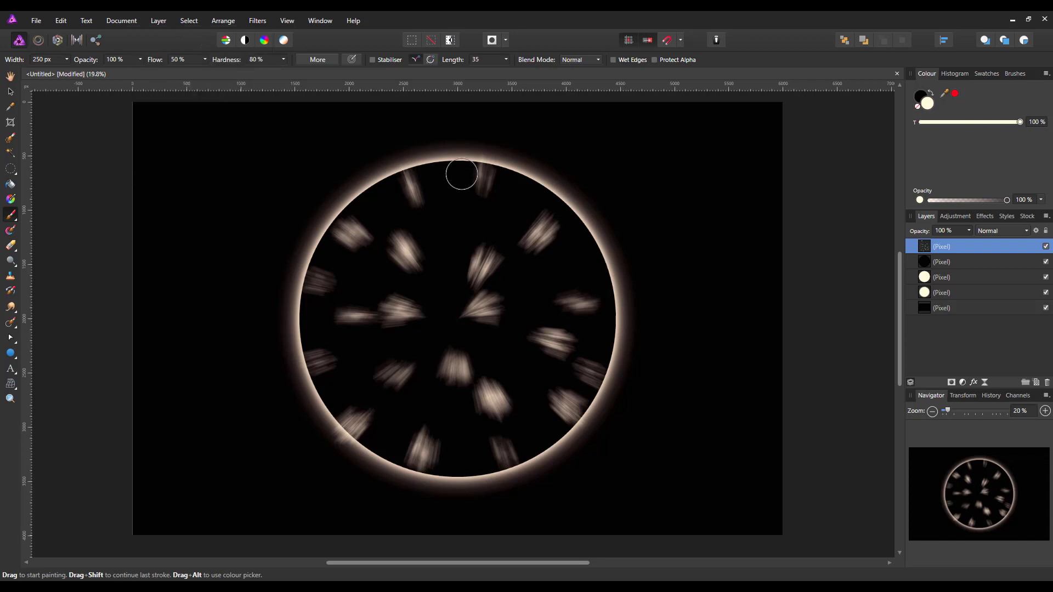
pyautogui.click(748, 247)
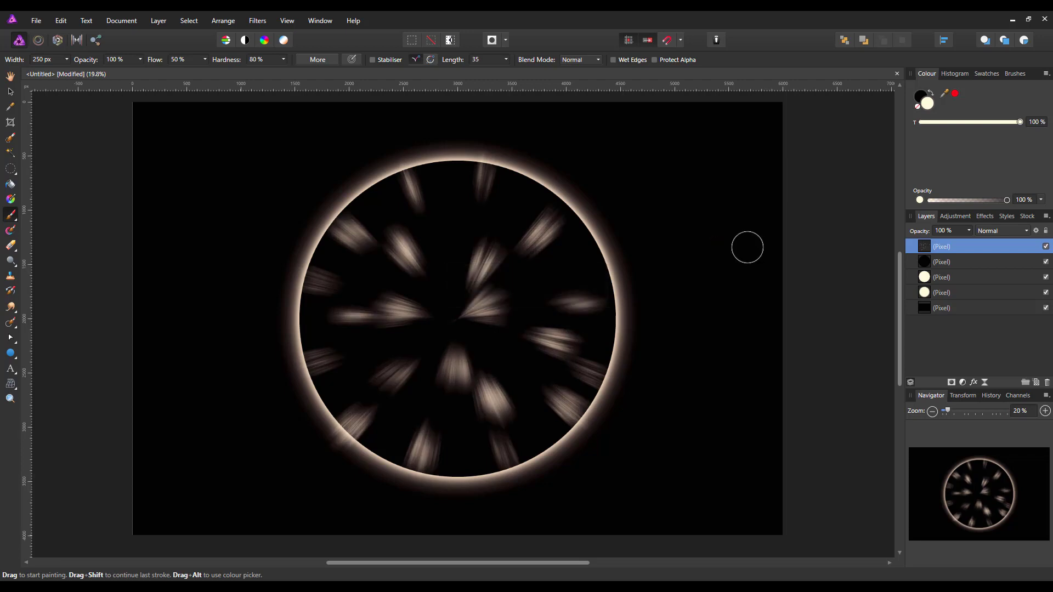
pyautogui.hotkey('ctrl', 'z')
pyautogui.click(256, 25)
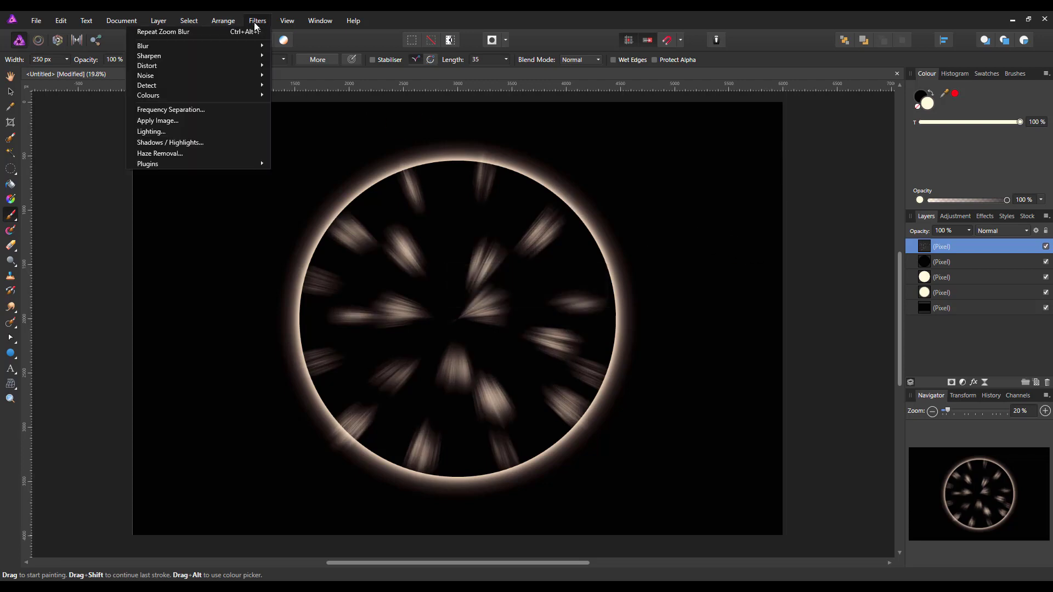
pyautogui.click(234, 34)
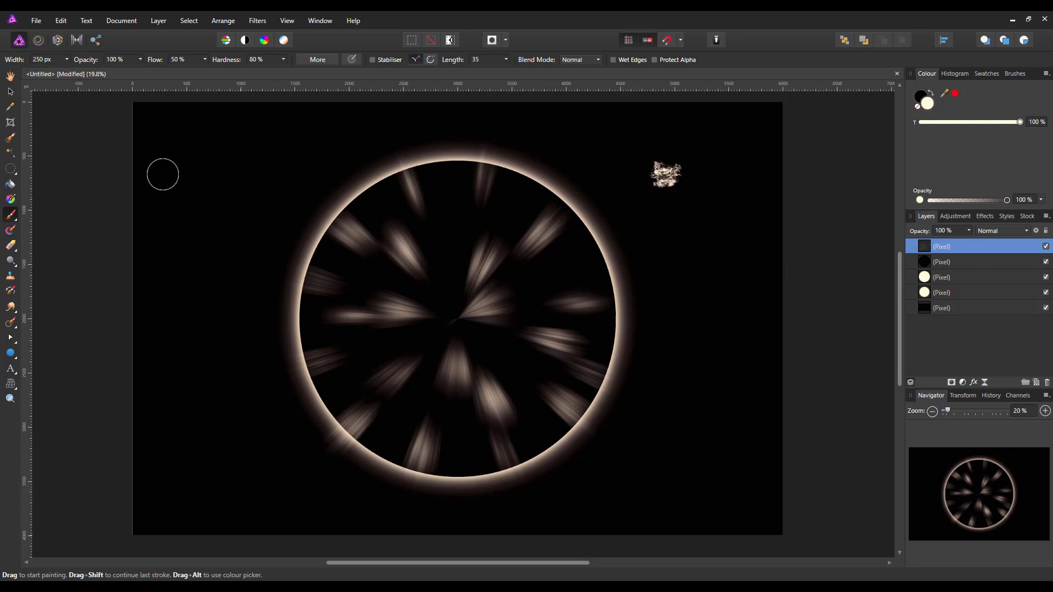
# Move the streak layer directly below the black disc layer in the layer stack.
pyautogui.click(10, 76)
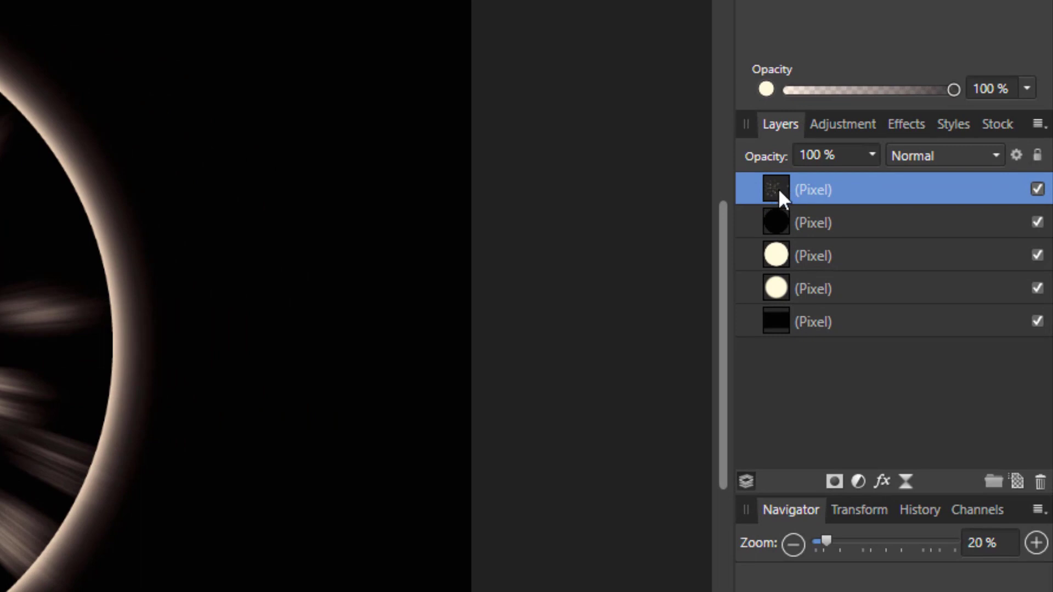
pyautogui.moveTo(843, 192); pyautogui.dragTo(784, 192)
pyautogui.moveTo(785, 216); pyautogui.dragTo(784, 228)
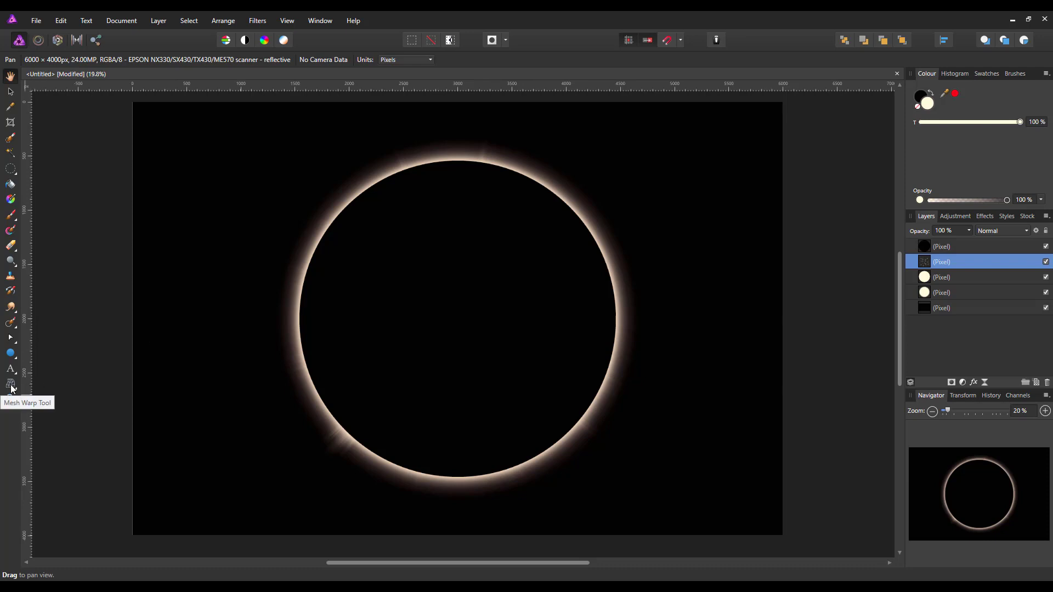
# Start a Mesh Warp on the streak layer, add a horizontal mesh line across the lower part, and pull both its end nodes outward.
pyautogui.click(11, 386)
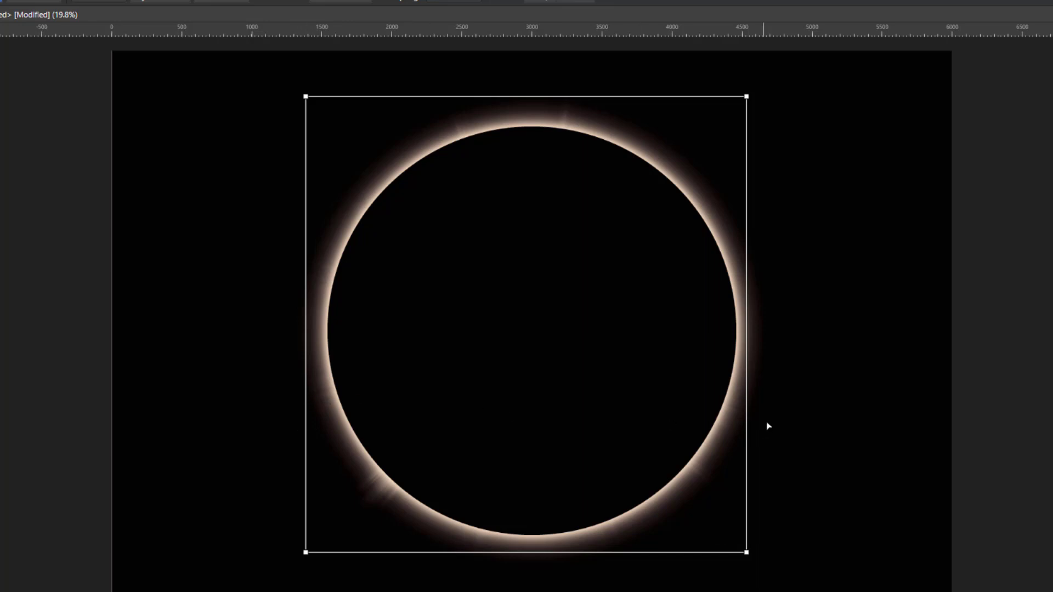
pyautogui.click(305, 418)
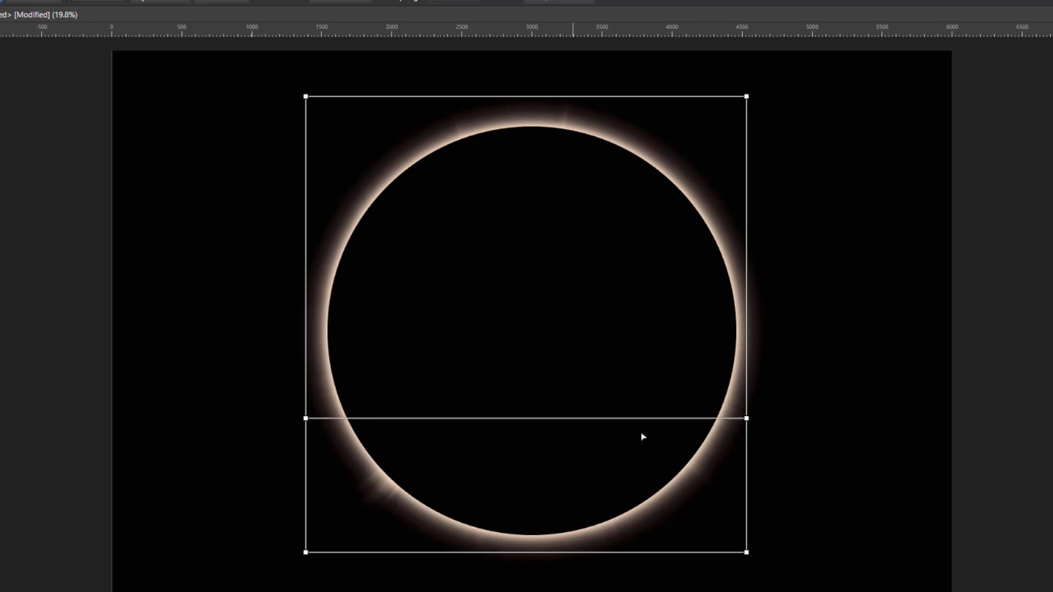
pyautogui.click(748, 419)
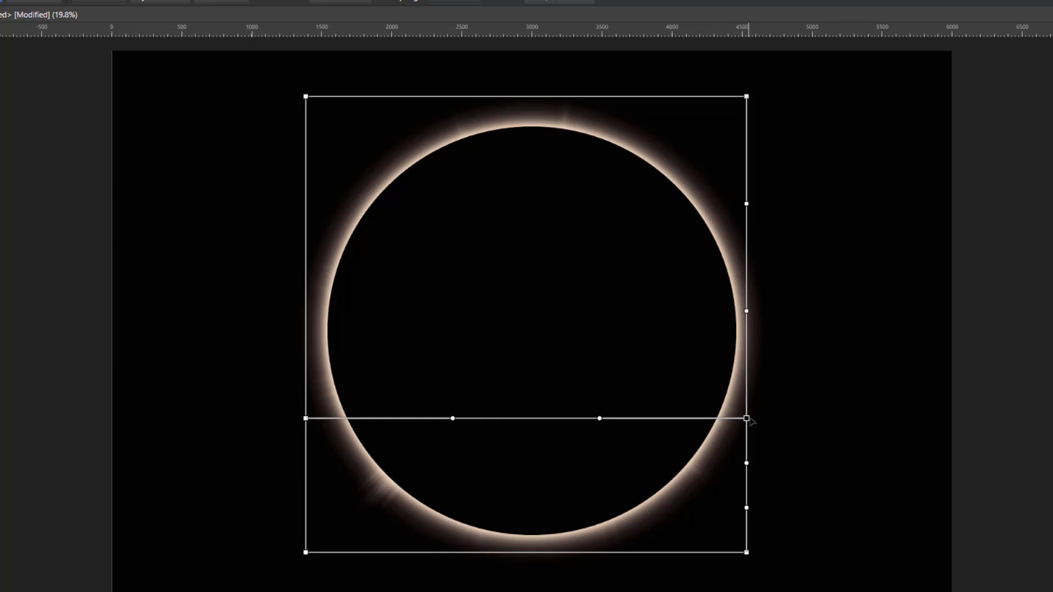
pyautogui.moveTo(748, 419); pyautogui.dragTo(782, 435)
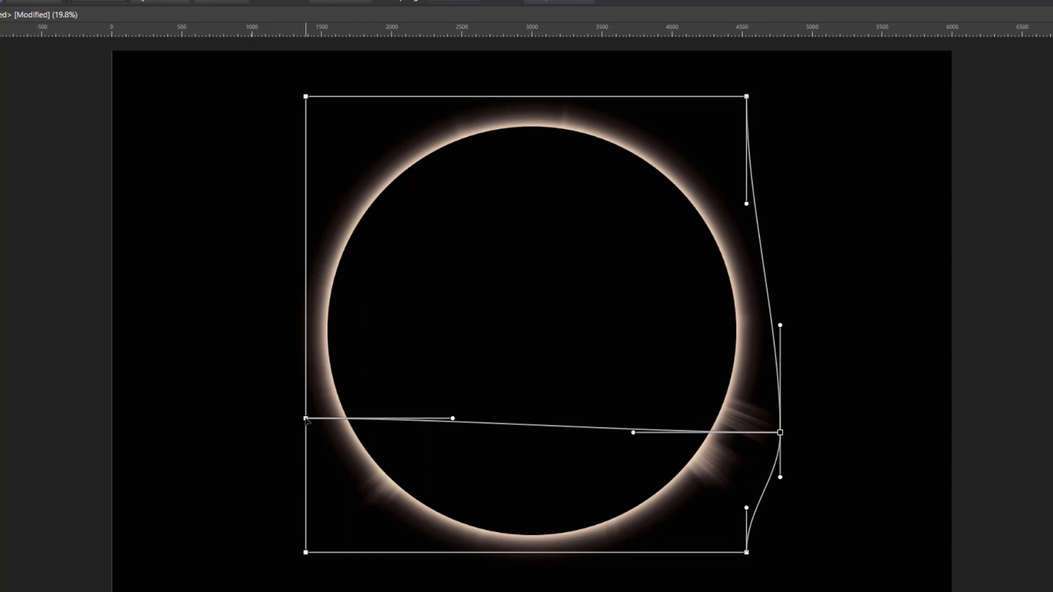
pyautogui.moveTo(306, 419); pyautogui.dragTo(299, 419)
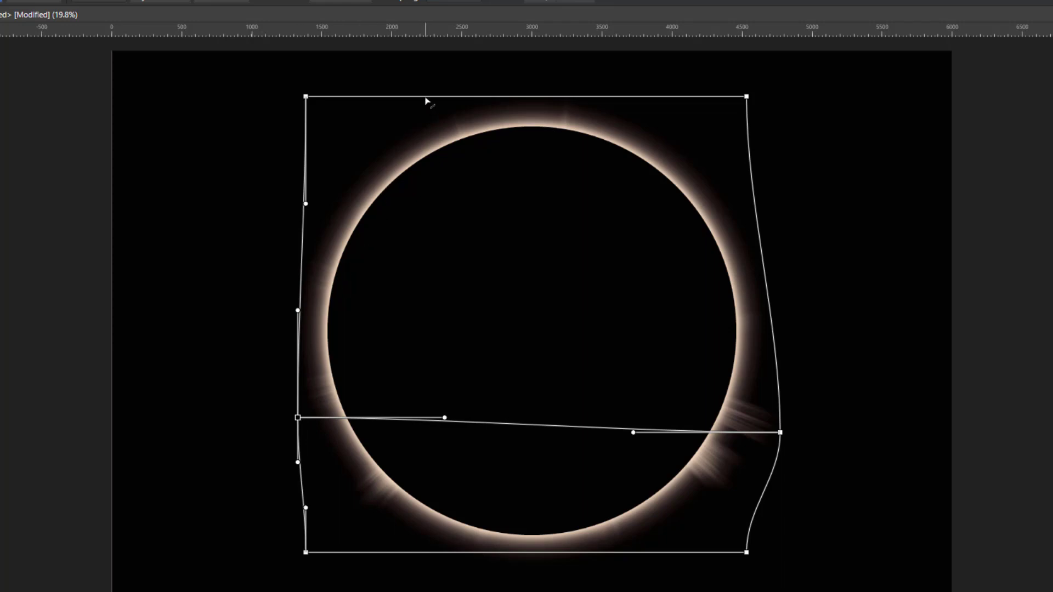
# Bulge the mesh's top, right and left edges outward, pull its lower-right corner out, and apply the warp.
pyautogui.moveTo(426, 99); pyautogui.dragTo(414, 63)
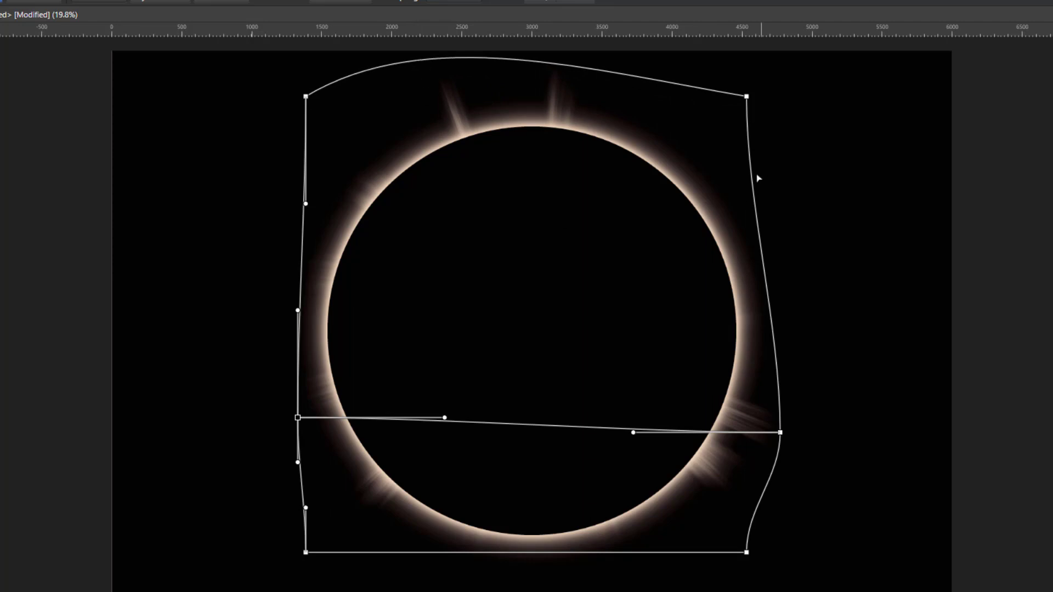
pyautogui.moveTo(764, 183); pyautogui.dragTo(794, 176)
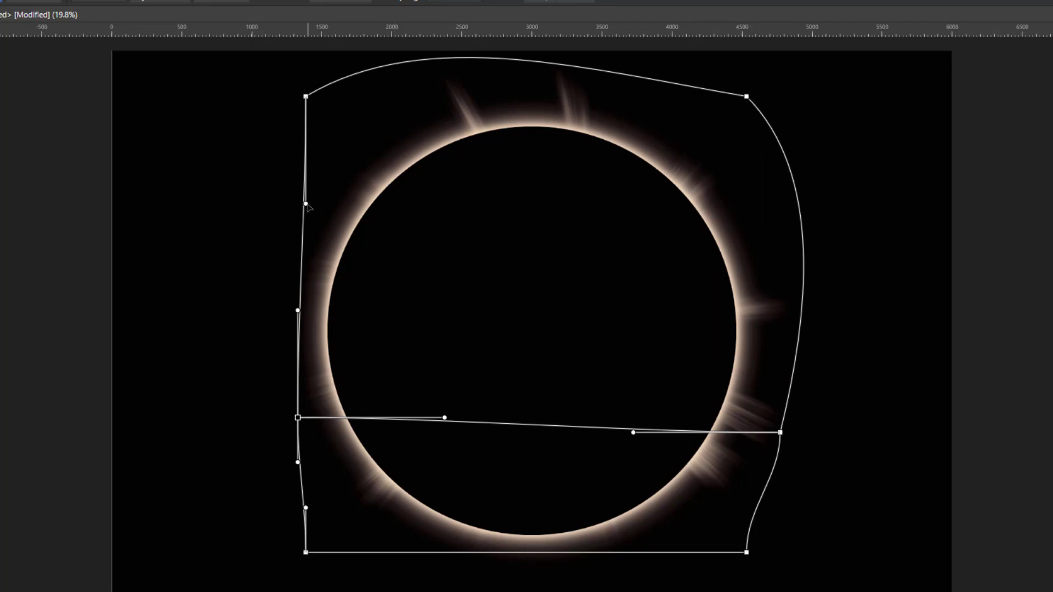
pyautogui.moveTo(305, 203); pyautogui.dragTo(277, 195)
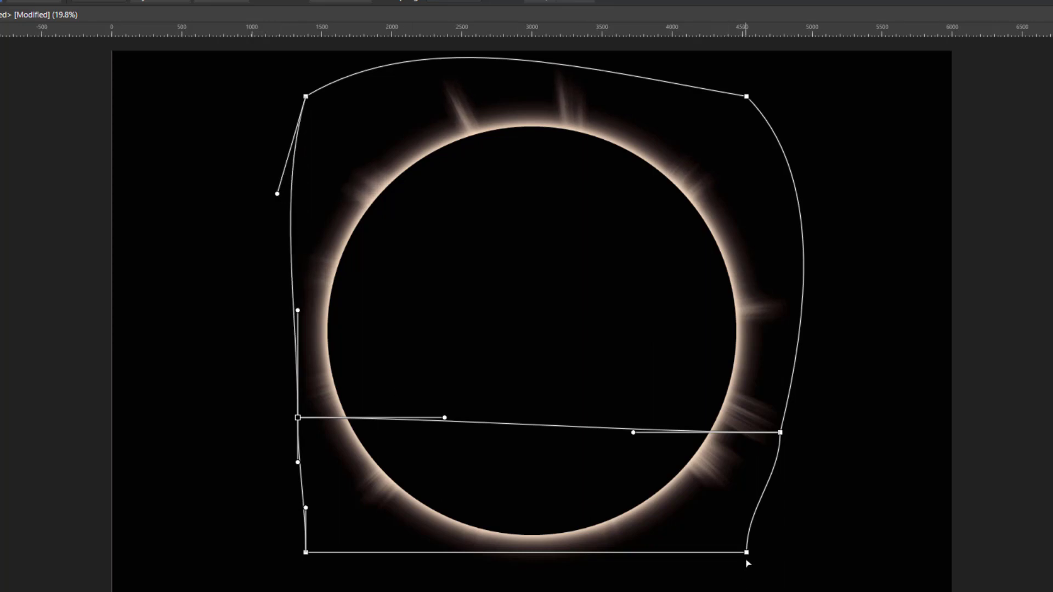
pyautogui.moveTo(746, 553); pyautogui.dragTo(758, 568)
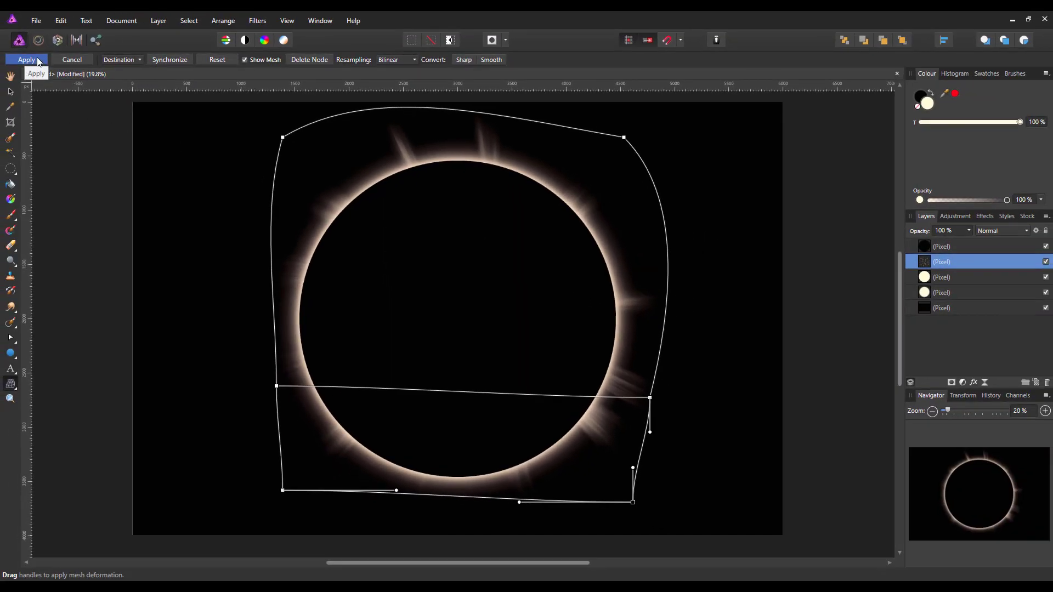
pyautogui.click(26, 59)
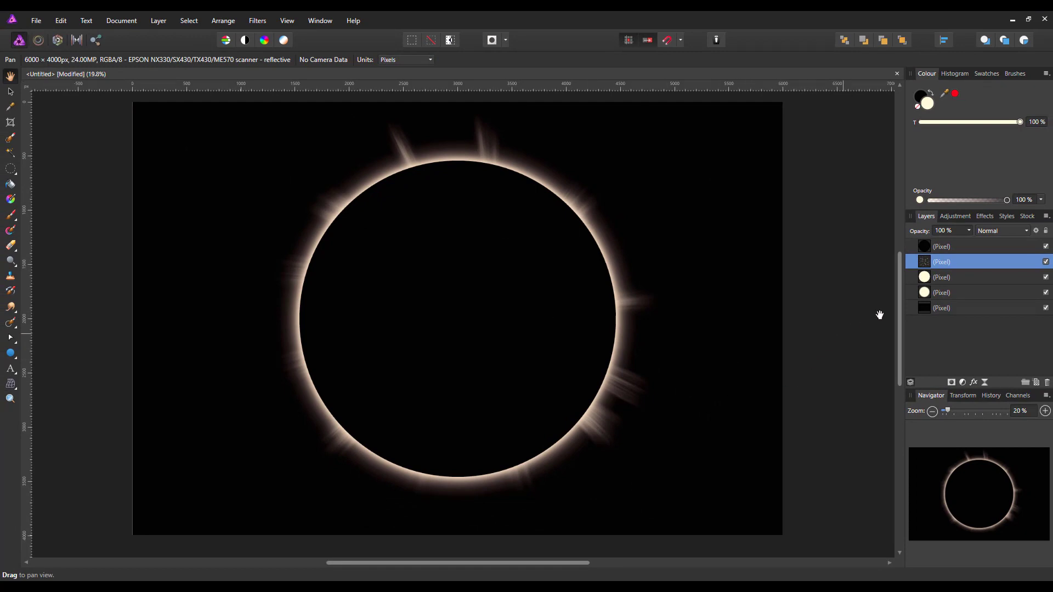
# Duplicate the warped streak layer and rotate the copy slightly clockwise.
pyautogui.rightClick(956, 261)
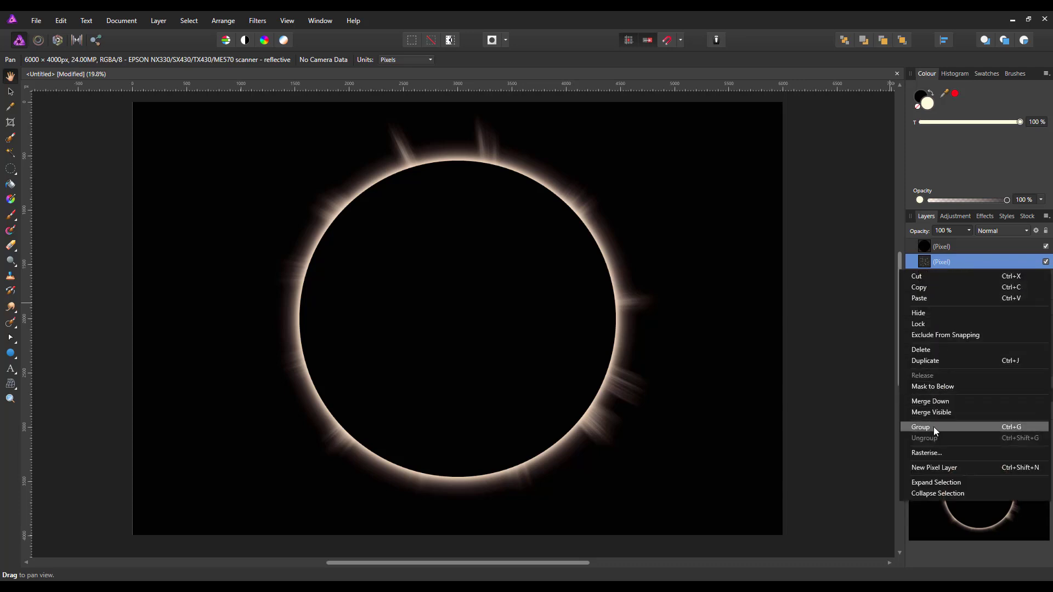
pyautogui.click(928, 360)
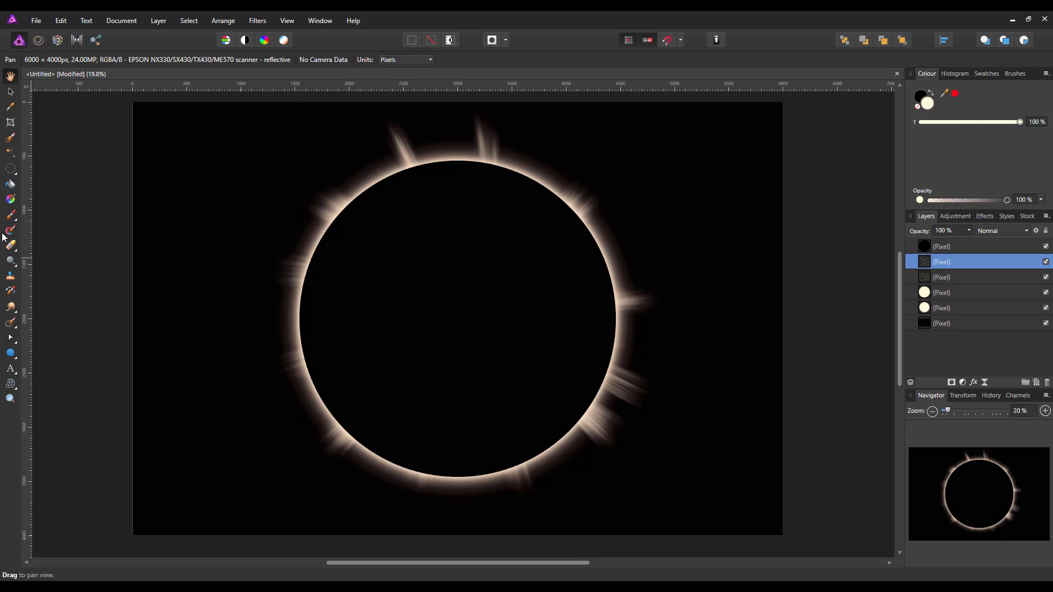
pyautogui.click(9, 96)
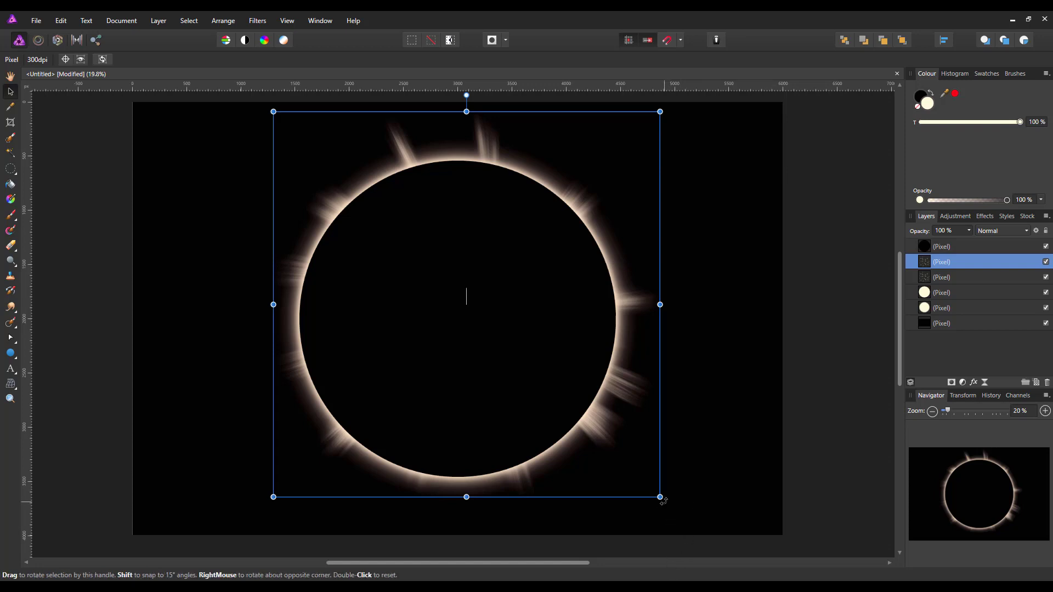
pyautogui.moveTo(663, 501); pyautogui.dragTo(660, 506)
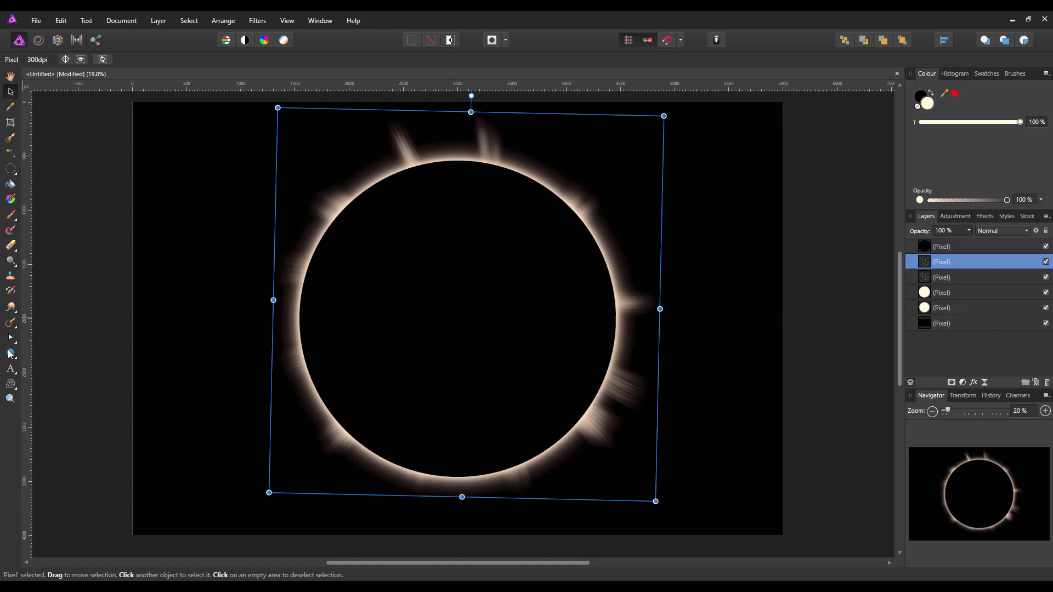
# Bulge the left and right edges of the duplicated streak layer outward with Mesh Warp and set the layer's opacity to 50 %.
pyautogui.click(10, 385)
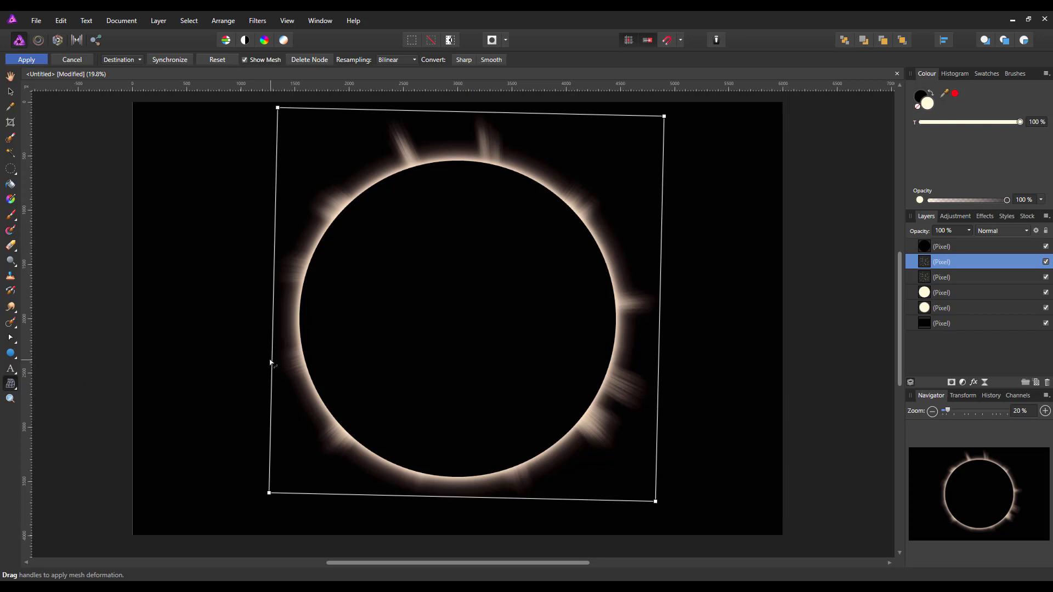
pyautogui.moveTo(273, 364); pyautogui.dragTo(261, 364)
pyautogui.moveTo(661, 364); pyautogui.dragTo(681, 363)
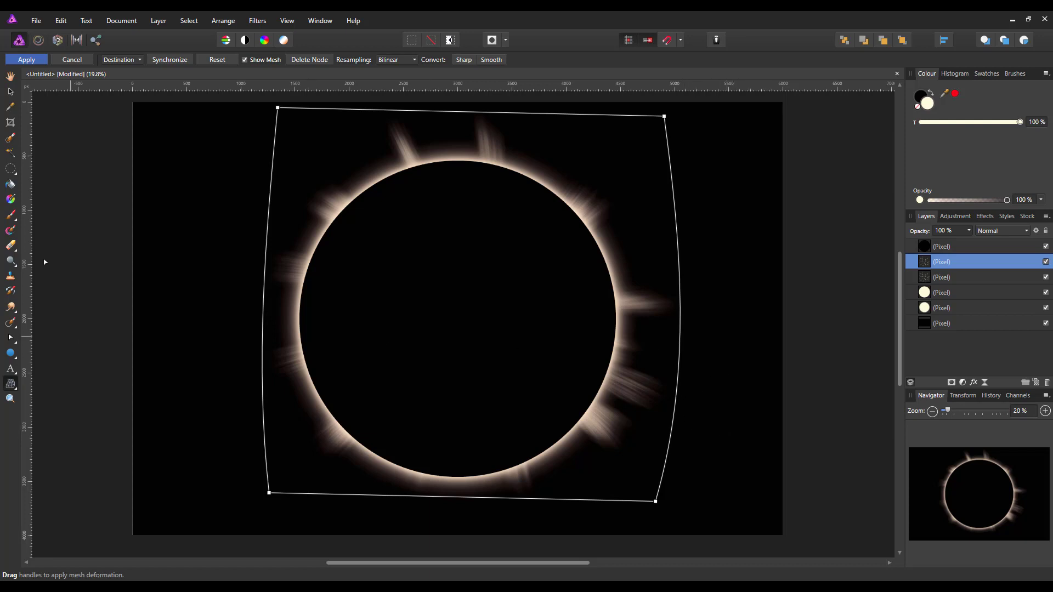
pyautogui.click(27, 59)
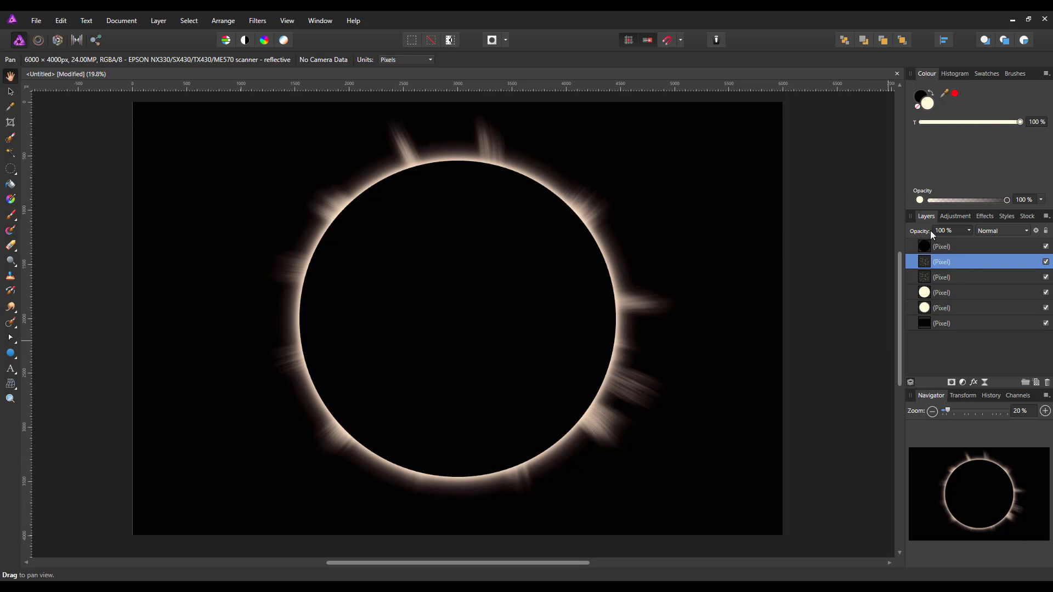
pyautogui.click(970, 231)
pyautogui.moveTo(969, 244); pyautogui.dragTo(912, 251)
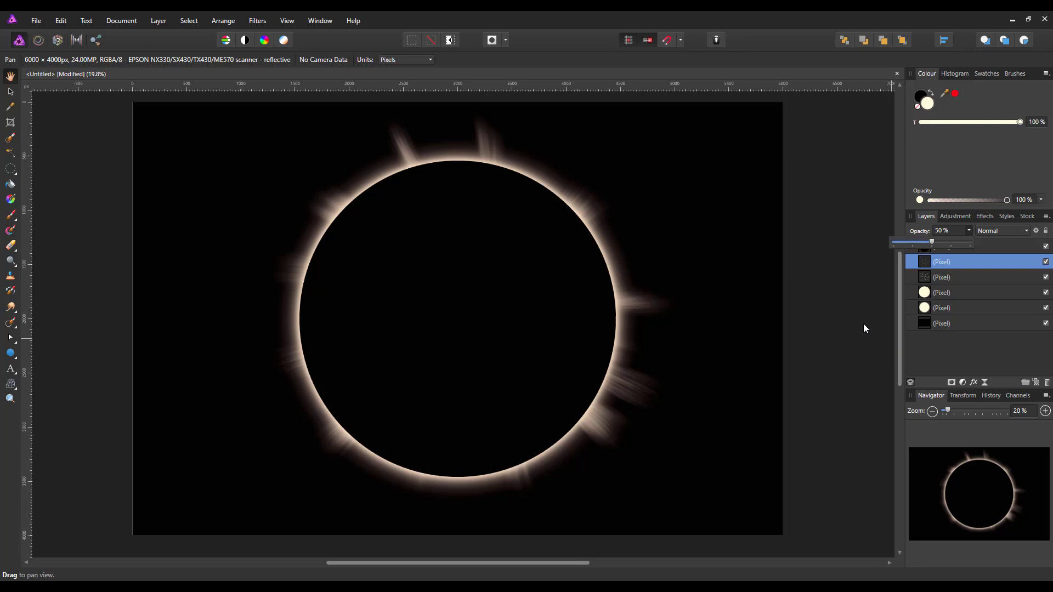
# Add a new pixel layer above the black disc and choose the Basic soft round 128 brush for painting.
pyautogui.click(994, 250)
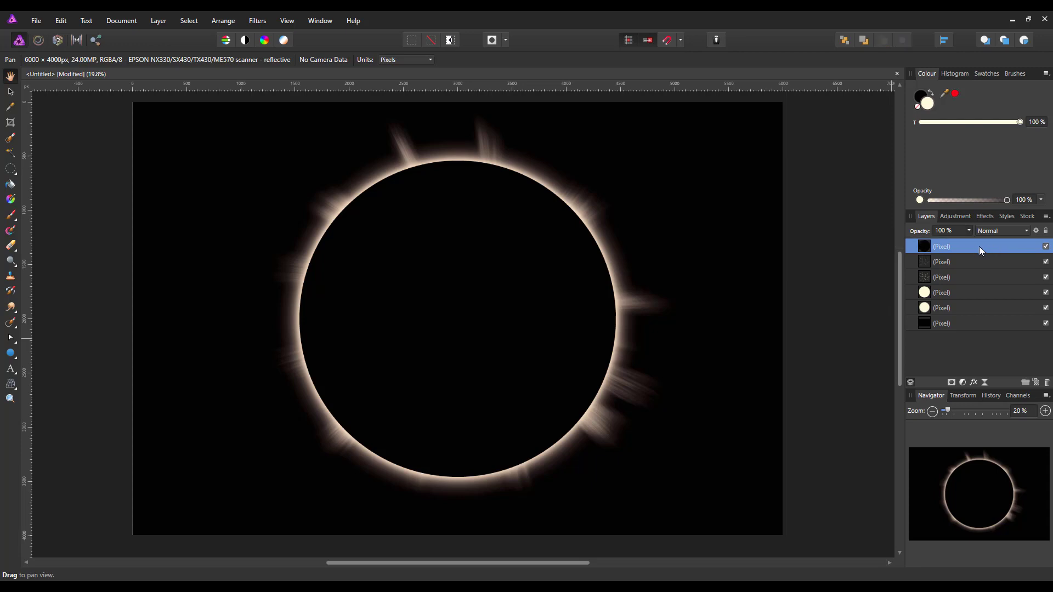
pyautogui.click(1037, 383)
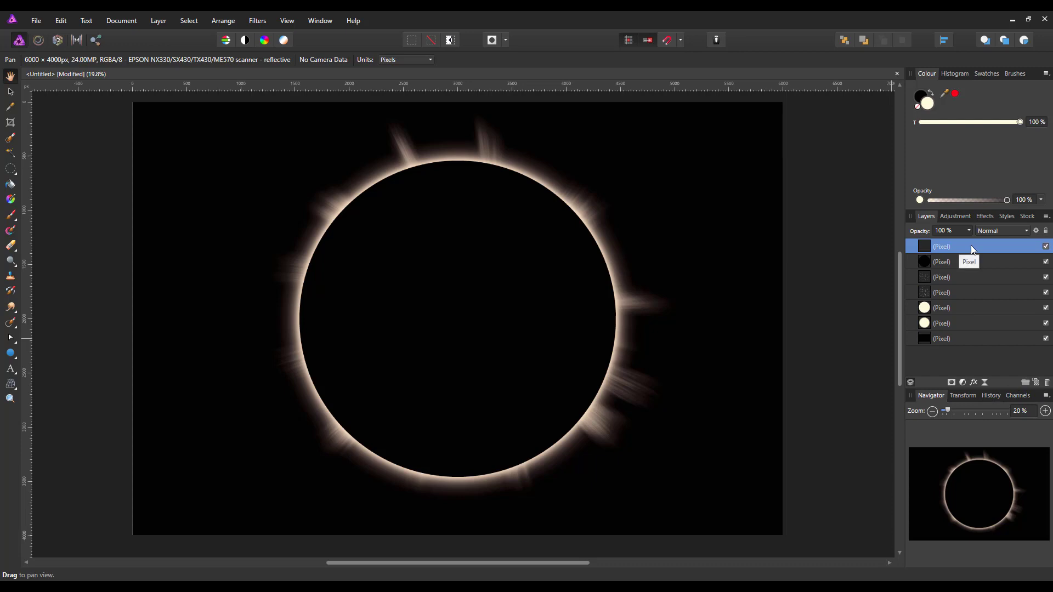
pyautogui.click(11, 216)
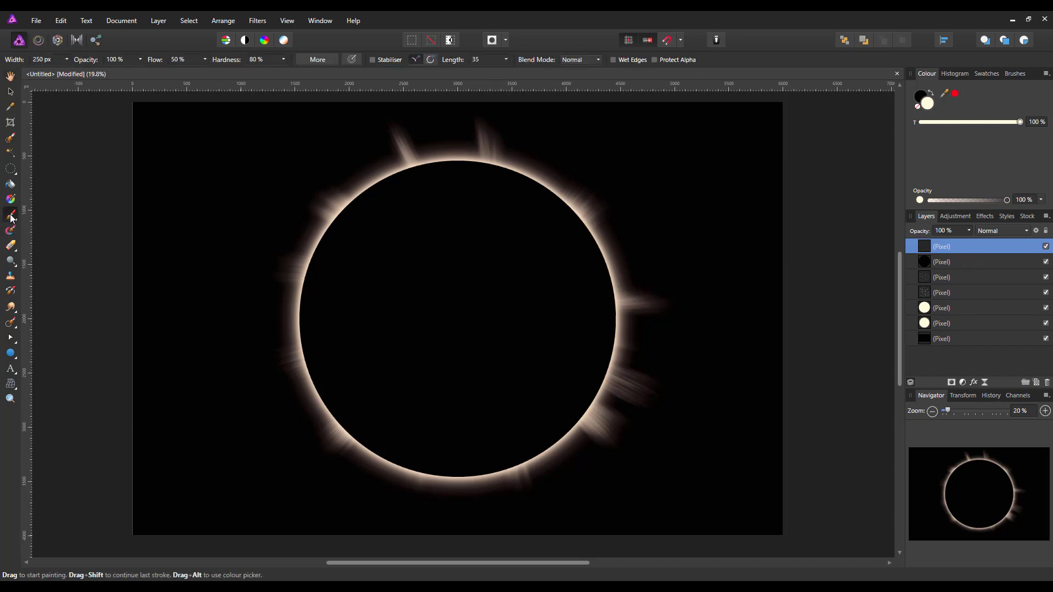
pyautogui.click(1016, 74)
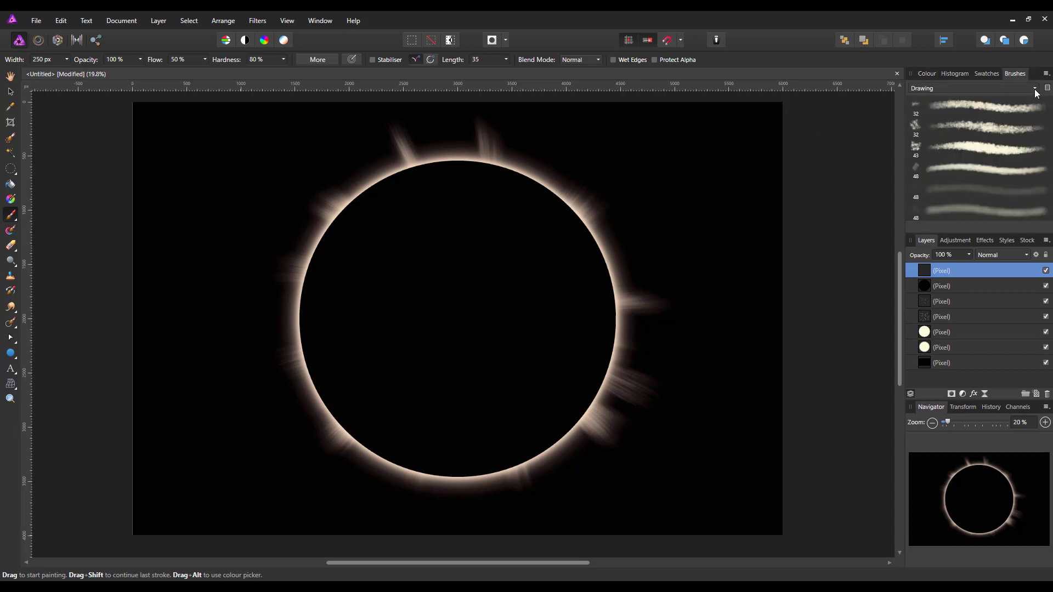
pyautogui.click(1036, 90)
pyautogui.scroll(2, 1036, 107)
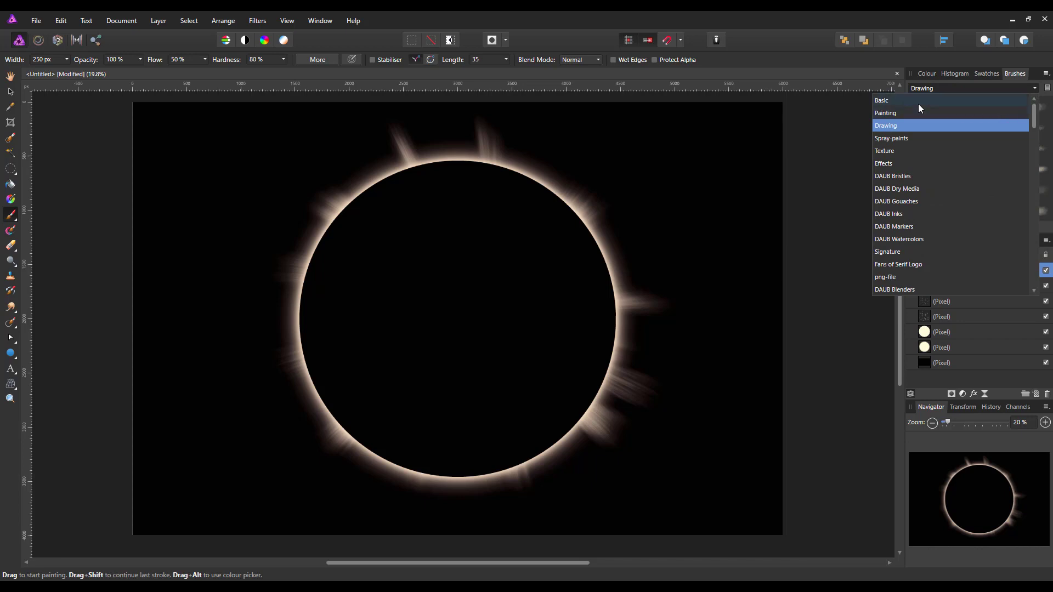
pyautogui.click(901, 101)
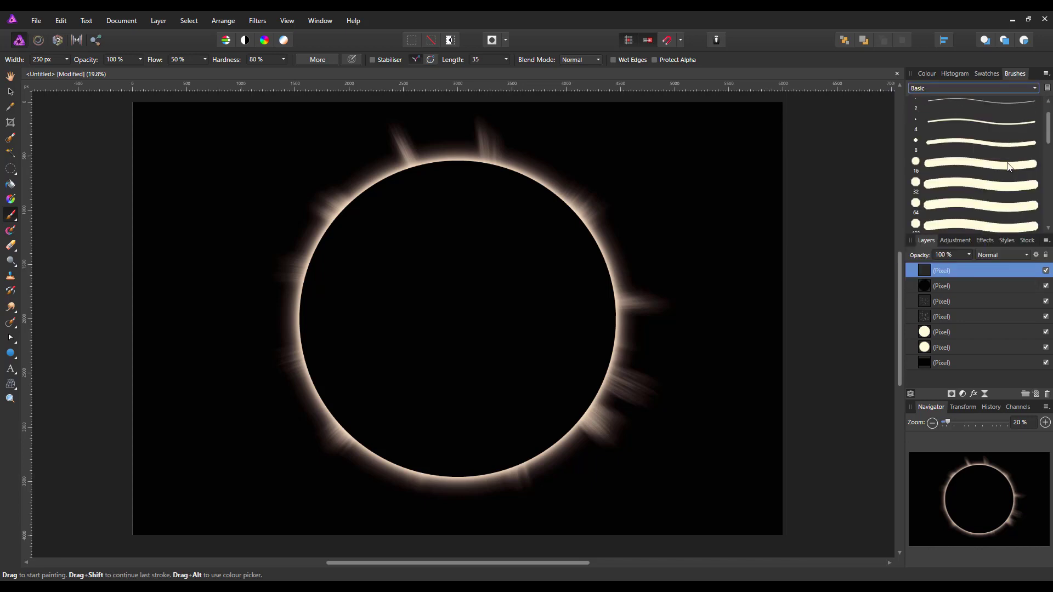
pyautogui.scroll(-4, 1008, 166)
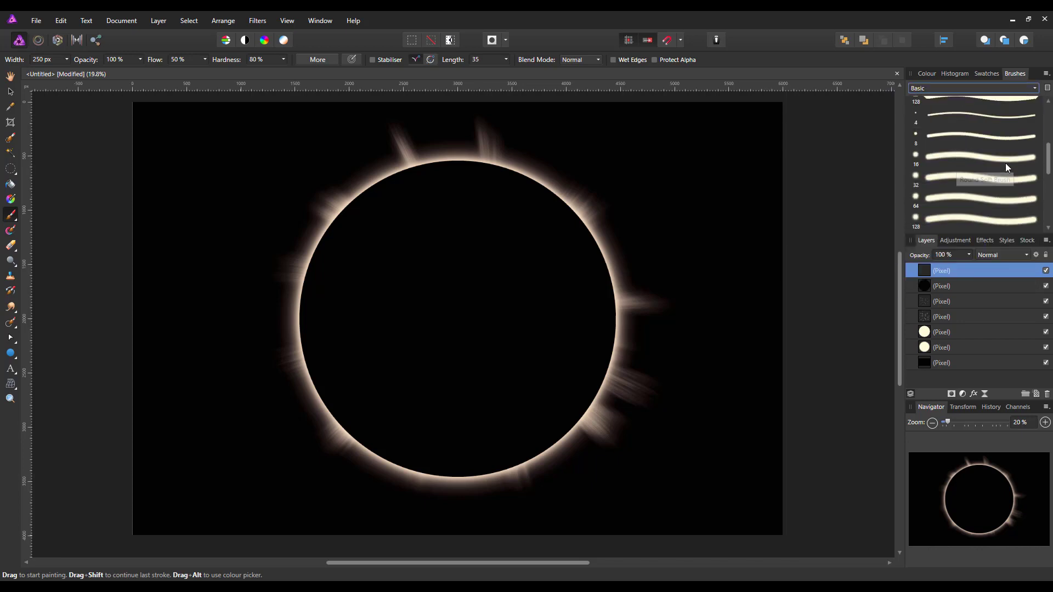
pyautogui.scroll(-1, 952, 212)
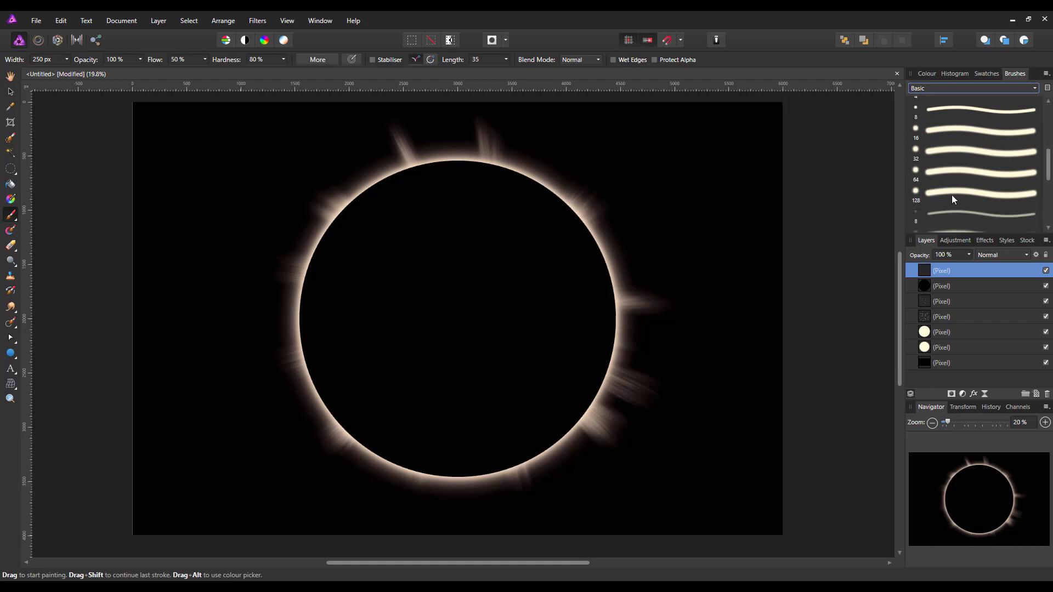
pyautogui.click(952, 196)
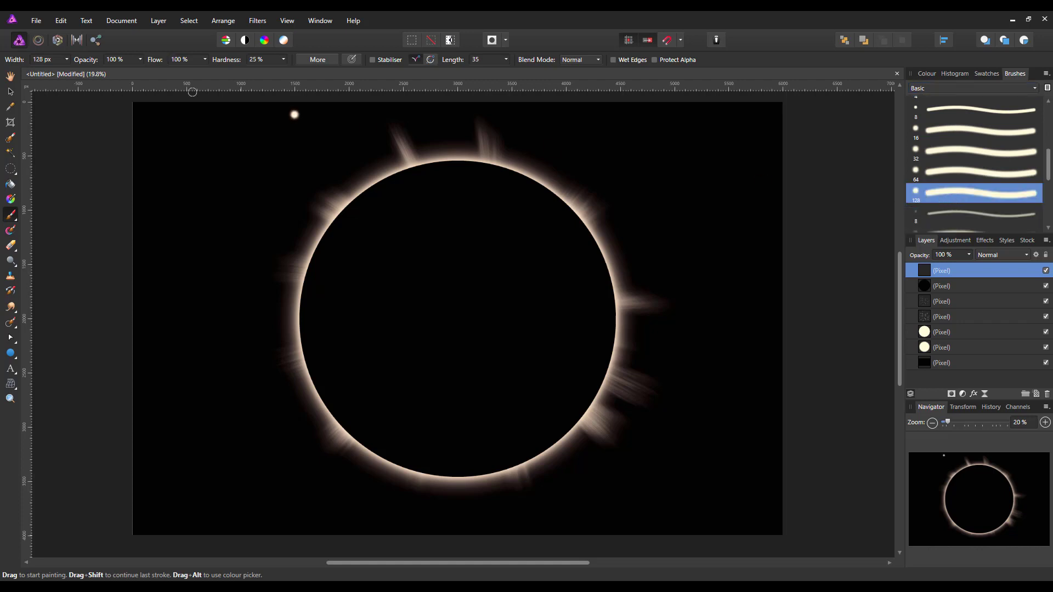
# Set the brush width to 1200 px and paint one soft cream glow spot on the disc's right edge, slightly below its middle.
pyautogui.click(44, 60)
pyautogui.write('1200')
pyautogui.press('Return')
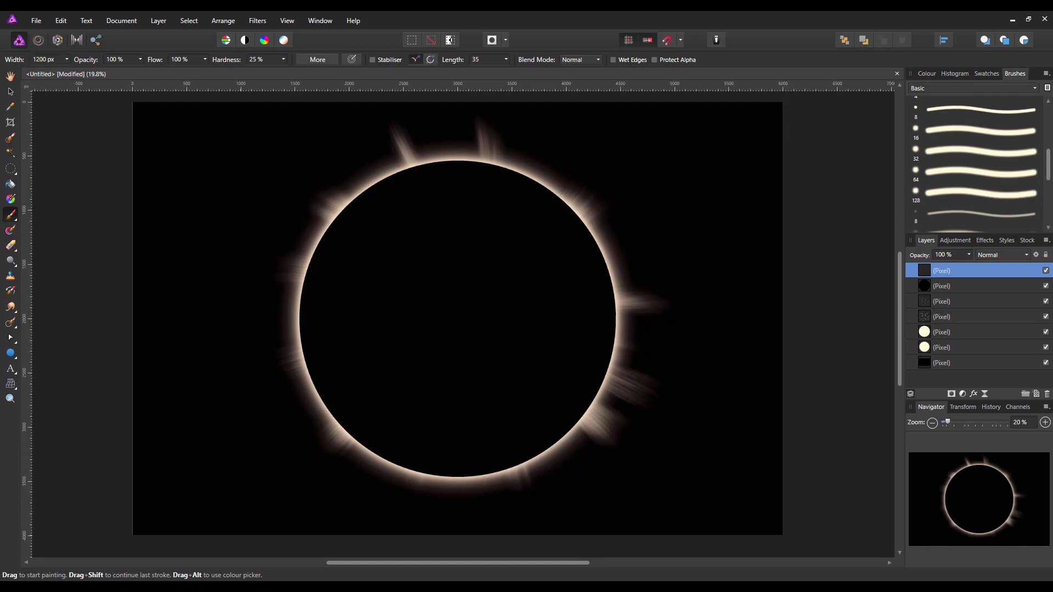
pyautogui.click(925, 74)
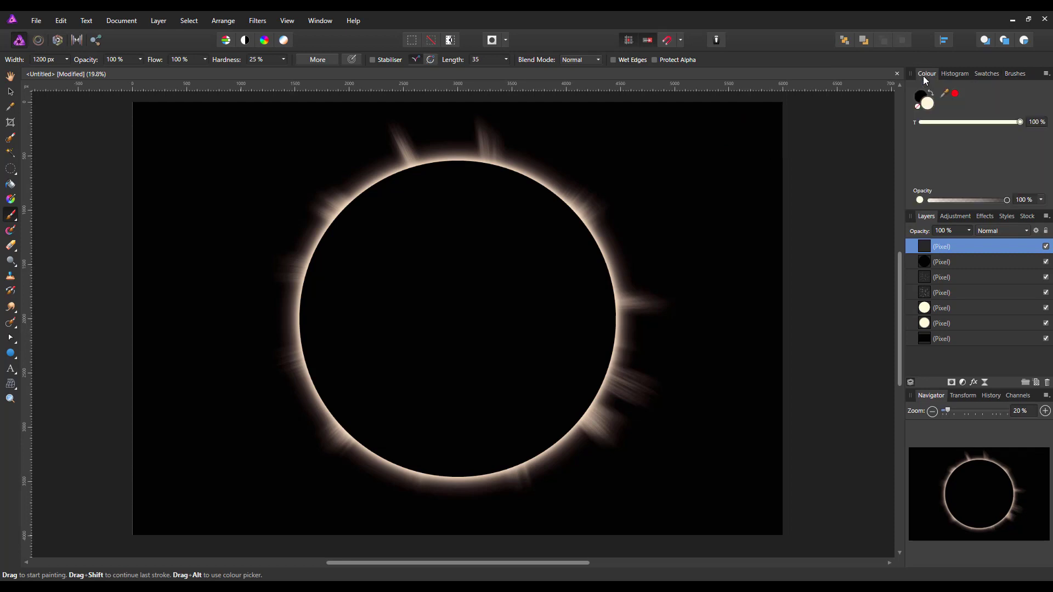
pyautogui.moveTo(760, 165)
pyautogui.mouseDown()
pyautogui.moveTo(649, 375)
pyautogui.moveTo(617, 394)
pyautogui.moveTo(704, 354)
pyautogui.moveTo(616, 347)
pyautogui.moveTo(352, 463)
pyautogui.moveTo(267, 341)
pyautogui.moveTo(694, 403)
pyautogui.mouseUp()
pyautogui.moveTo(622, 354)
pyautogui.mouseDown()
pyautogui.moveTo(623, 367)
pyautogui.moveTo(658, 347)
pyautogui.moveTo(623, 351)
pyautogui.moveTo(613, 366)
pyautogui.moveTo(623, 351)
pyautogui.mouseUp()
pyautogui.hotkey('ctrl', 'z')
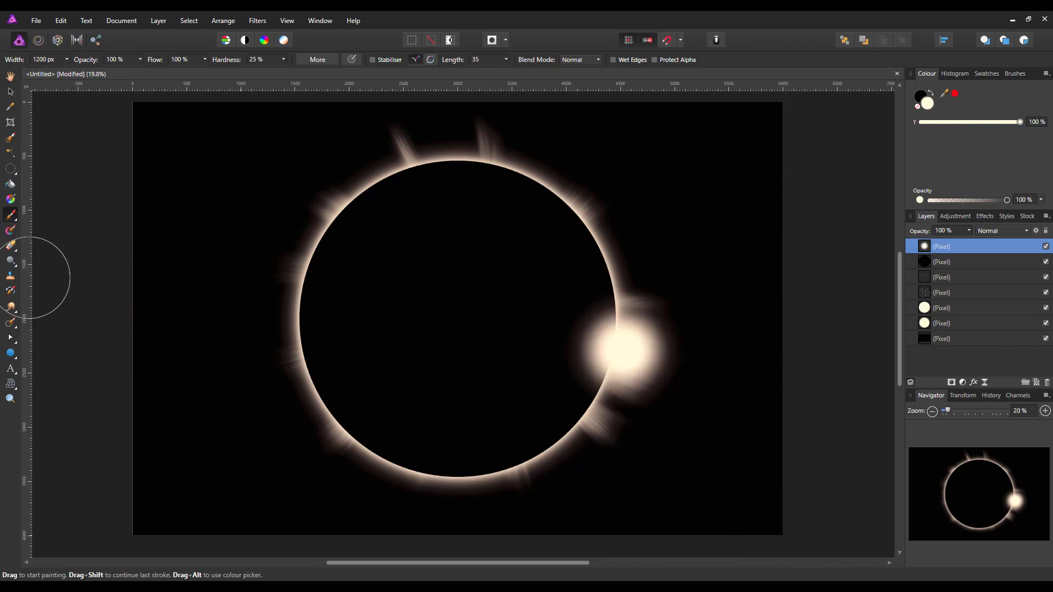
# Mesh-warp the glow into a tall oval by bending its side edges inward and its top and bottom edges outward, and apply the warp.
pyautogui.click(11, 383)
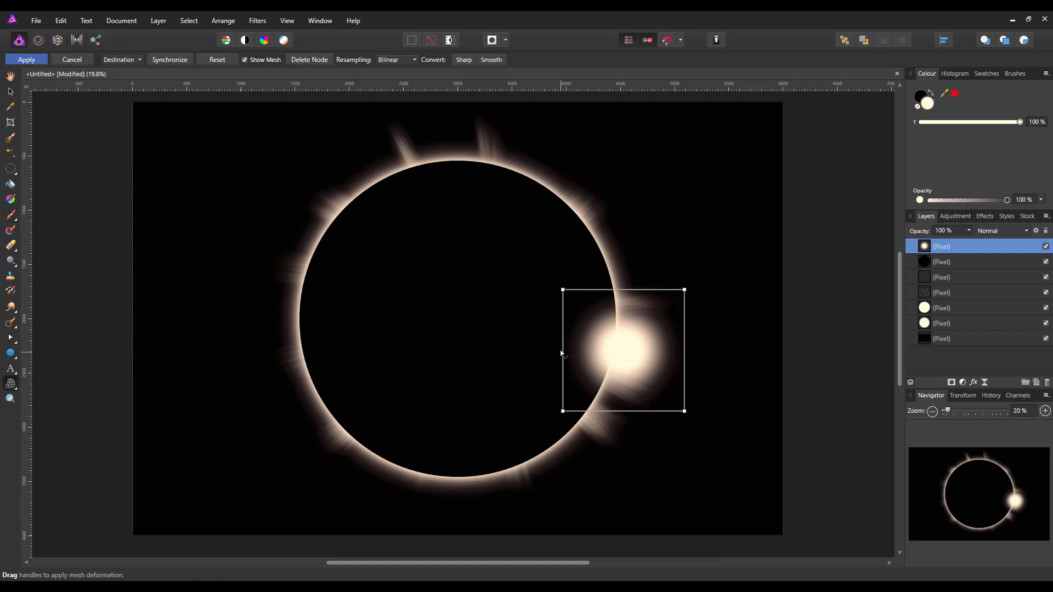
pyautogui.moveTo(565, 352); pyautogui.dragTo(579, 354)
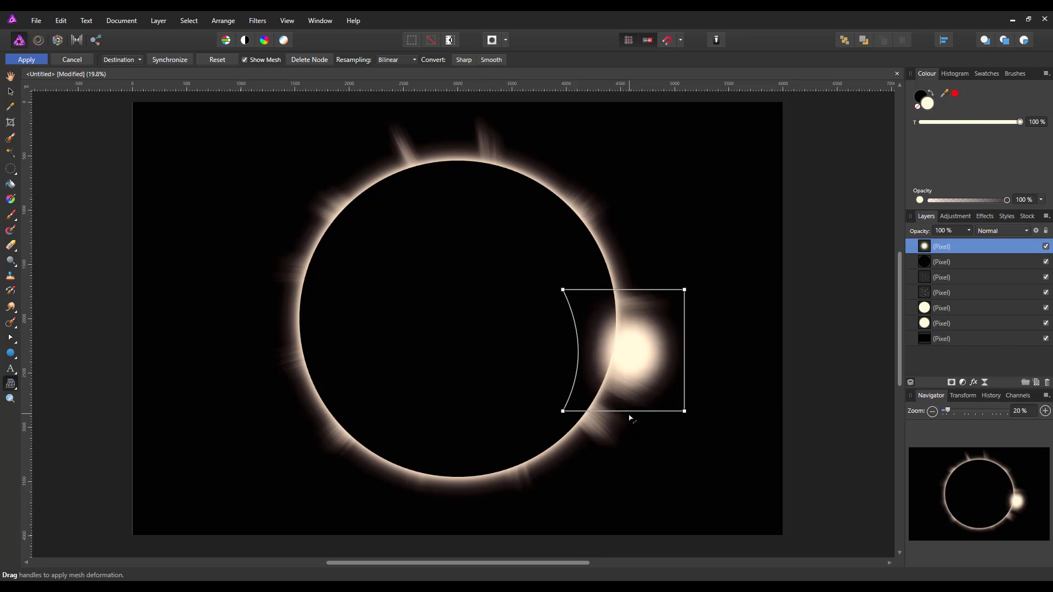
pyautogui.moveTo(631, 412); pyautogui.dragTo(625, 431)
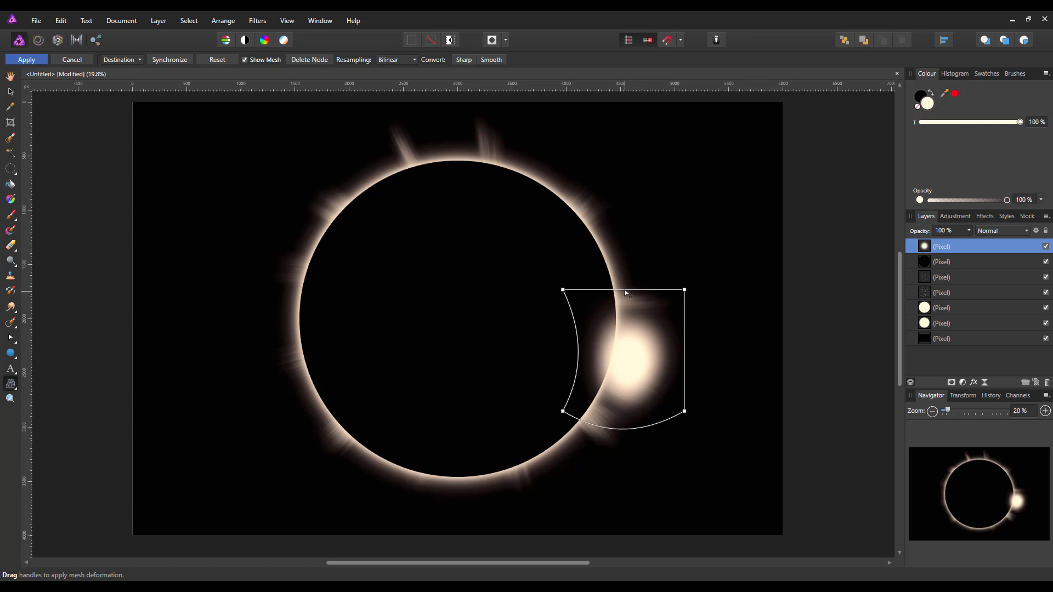
pyautogui.moveTo(625, 290); pyautogui.dragTo(622, 272)
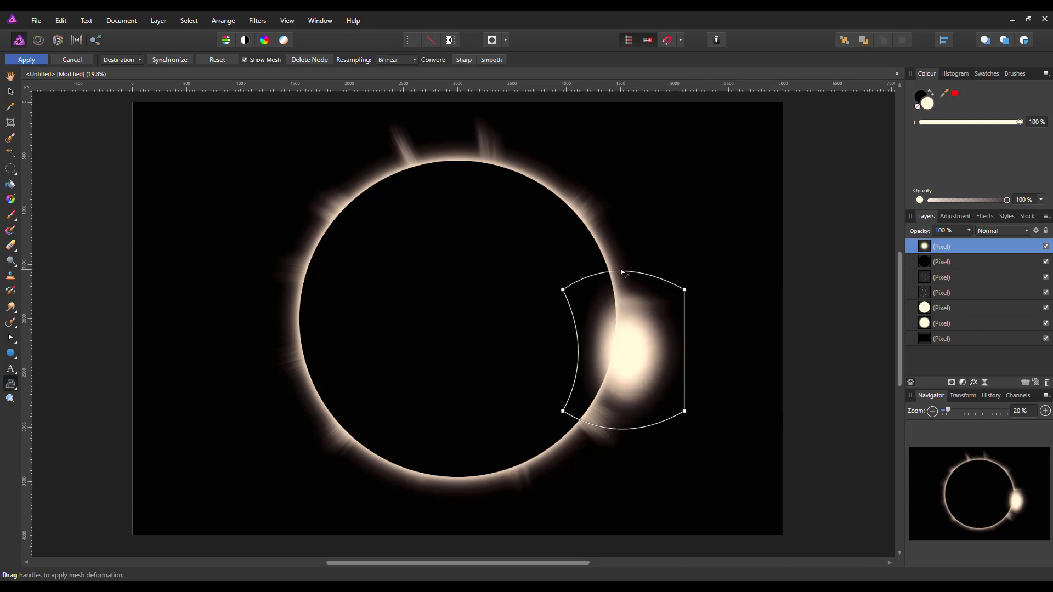
pyautogui.moveTo(685, 366); pyautogui.dragTo(674, 365)
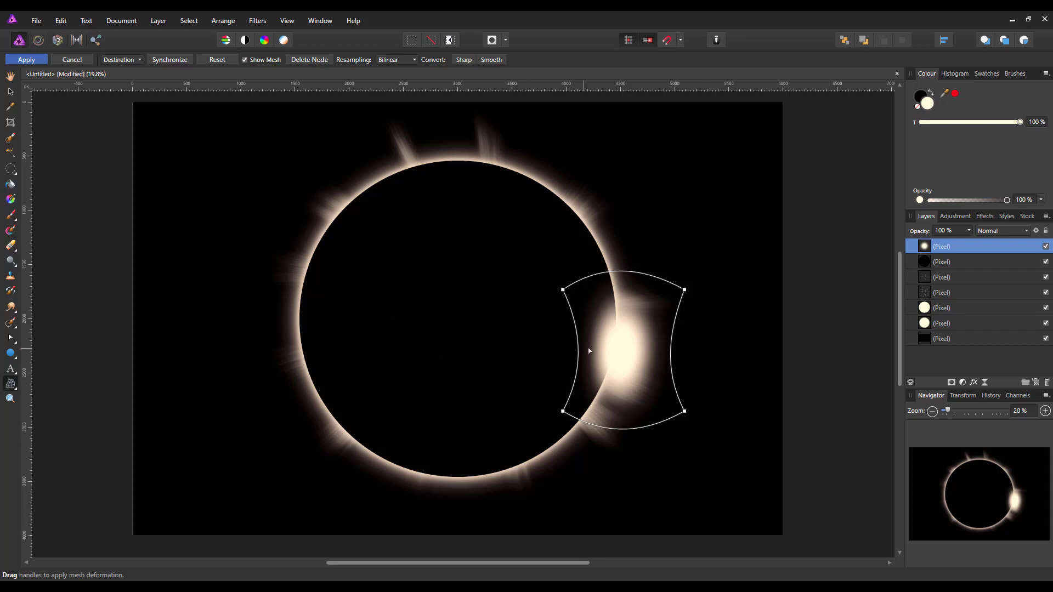
pyautogui.moveTo(579, 352); pyautogui.dragTo(589, 353)
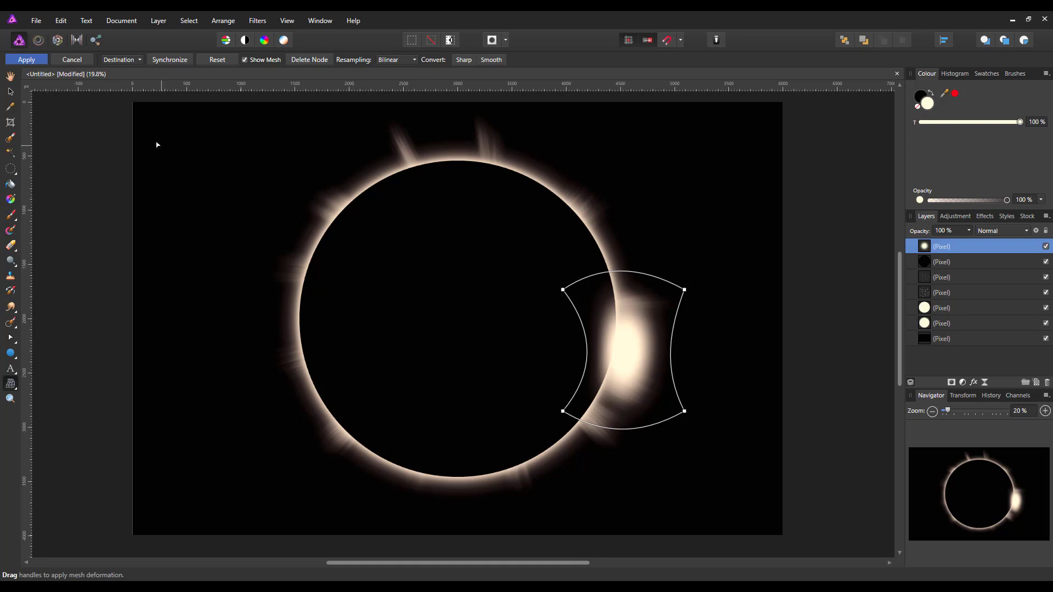
pyautogui.click(25, 61)
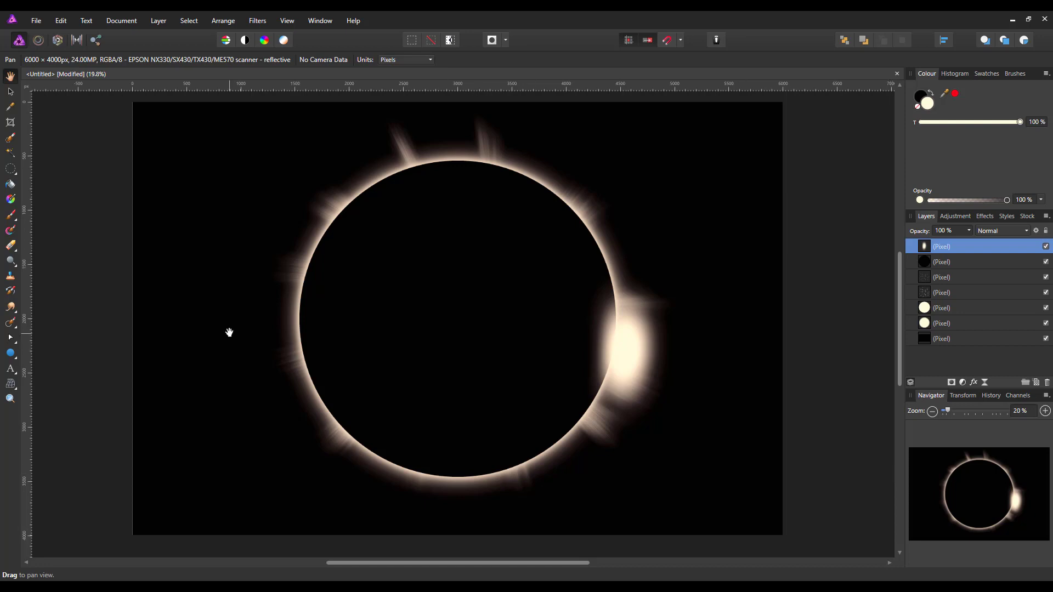
# Open the recent cloud photo air-2241577.jpg.
pyautogui.click(35, 20)
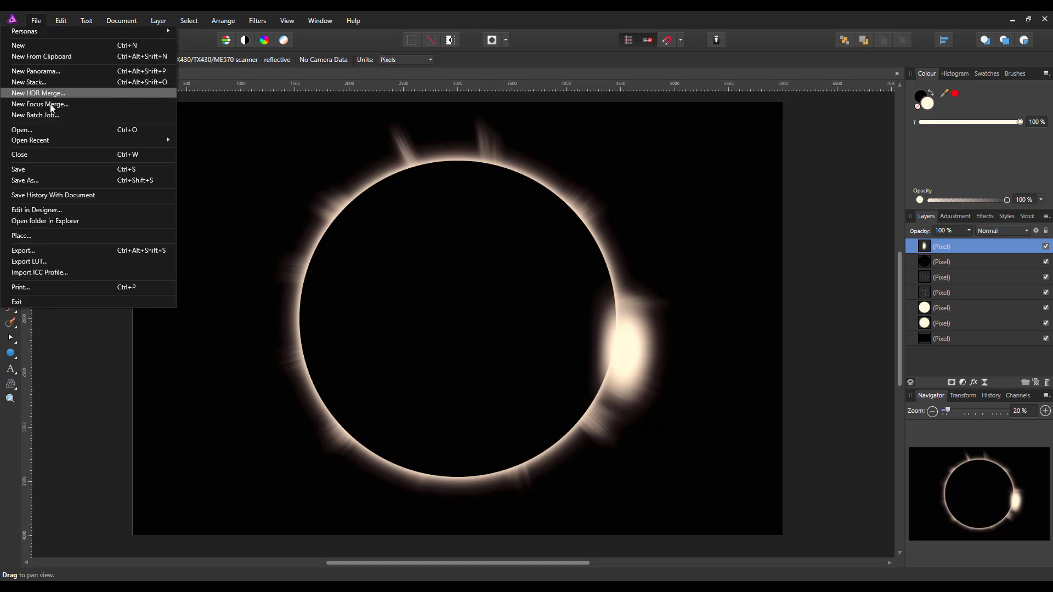
pyautogui.moveTo(110, 144)
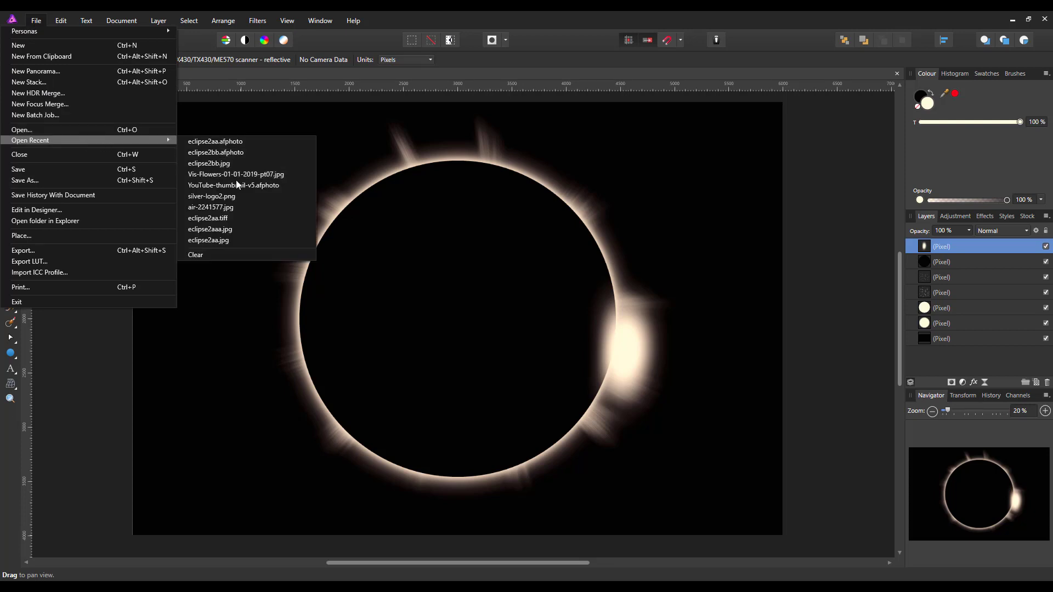
pyautogui.click(200, 209)
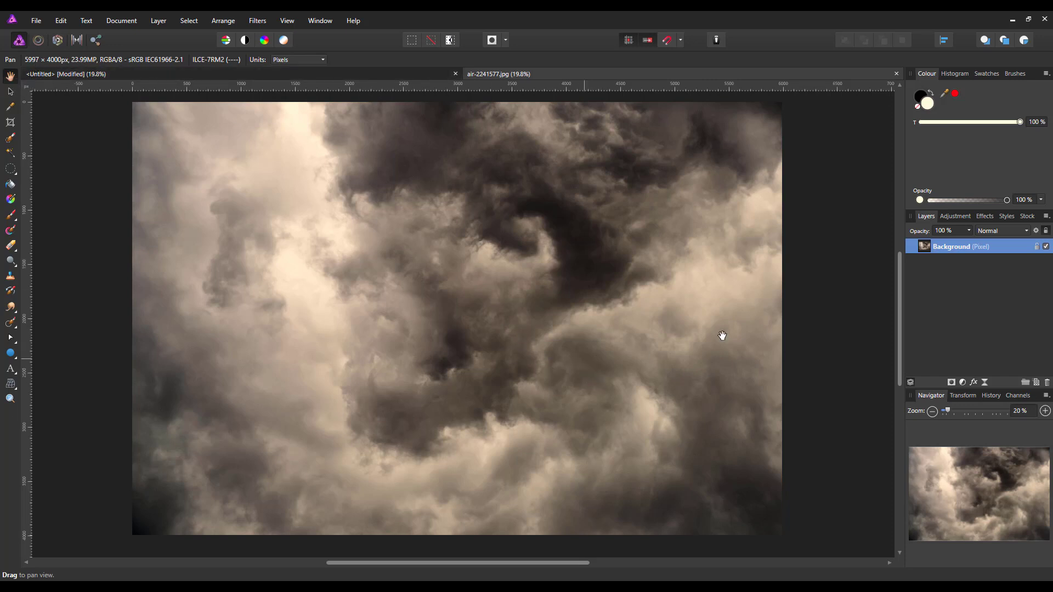
# Copy the cloud photo's Background layer into the eclipse document as the top layer and set its opacity to 39 %.
pyautogui.rightClick(985, 251)
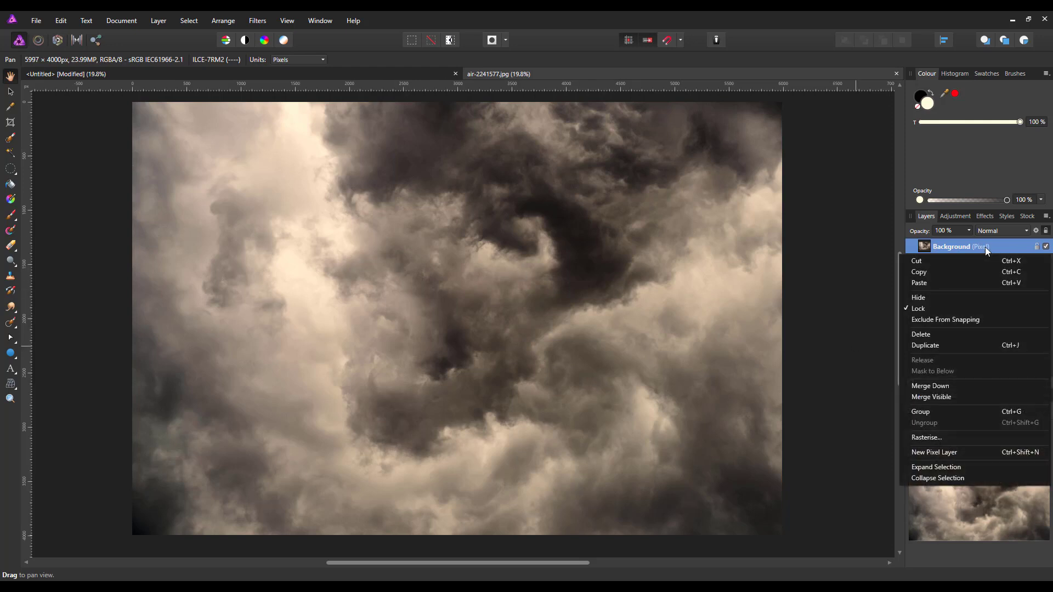
pyautogui.click(927, 273)
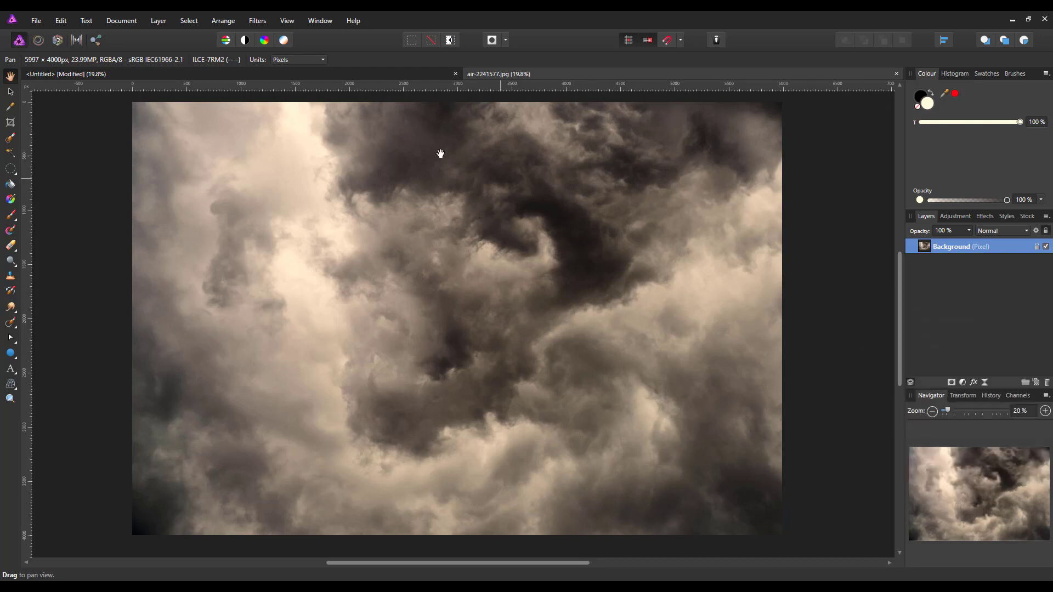
pyautogui.click(367, 72)
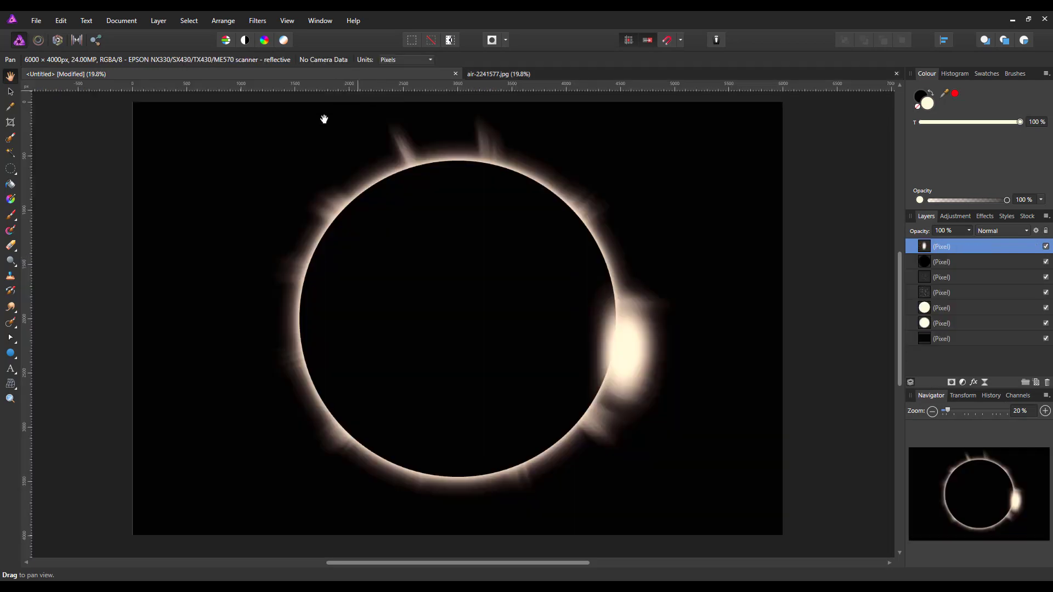
pyautogui.click(59, 21)
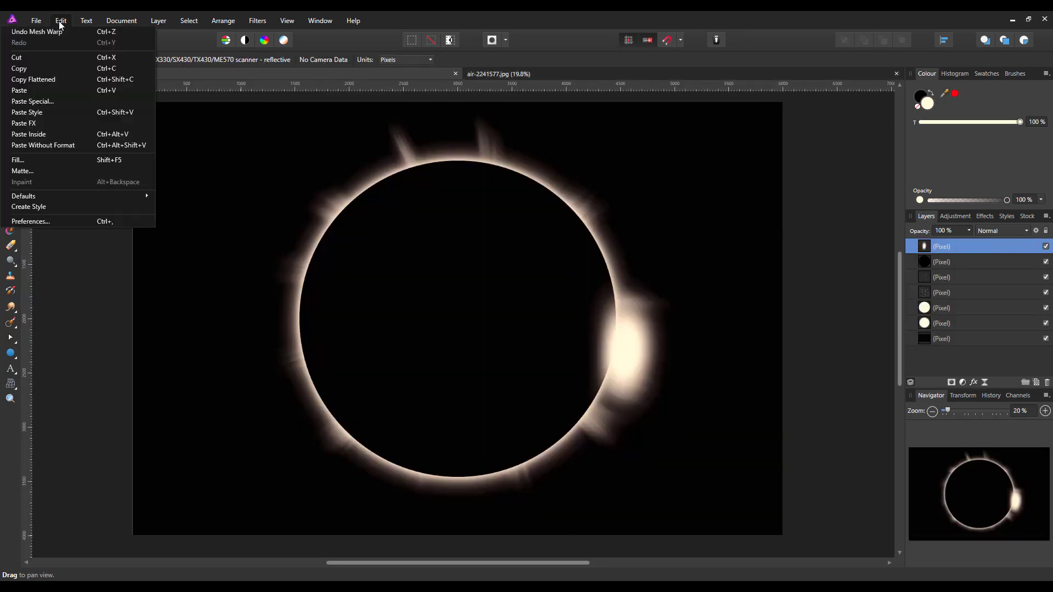
pyautogui.click(29, 91)
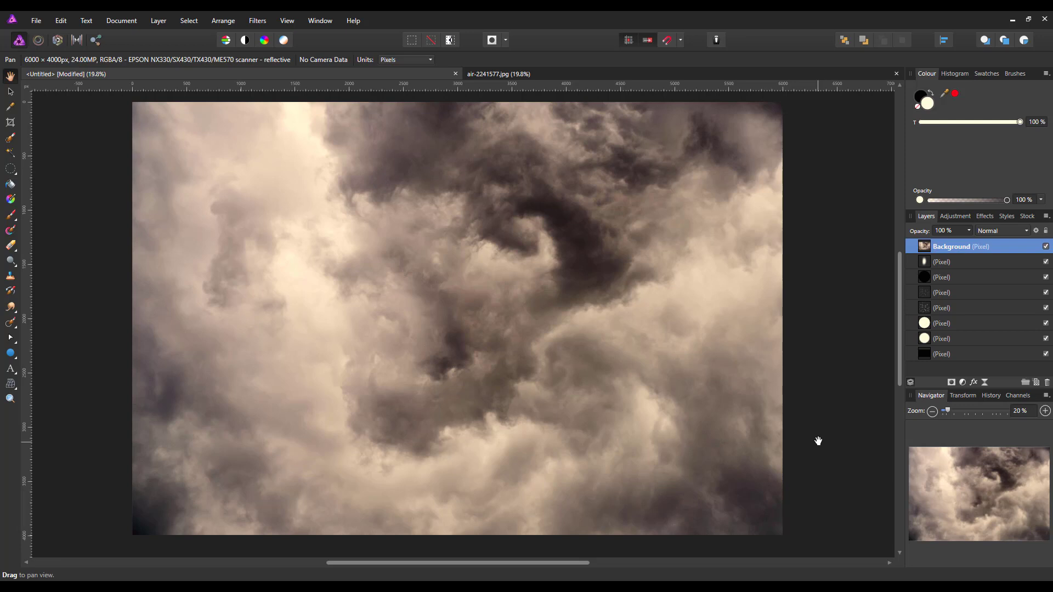
pyautogui.click(968, 229)
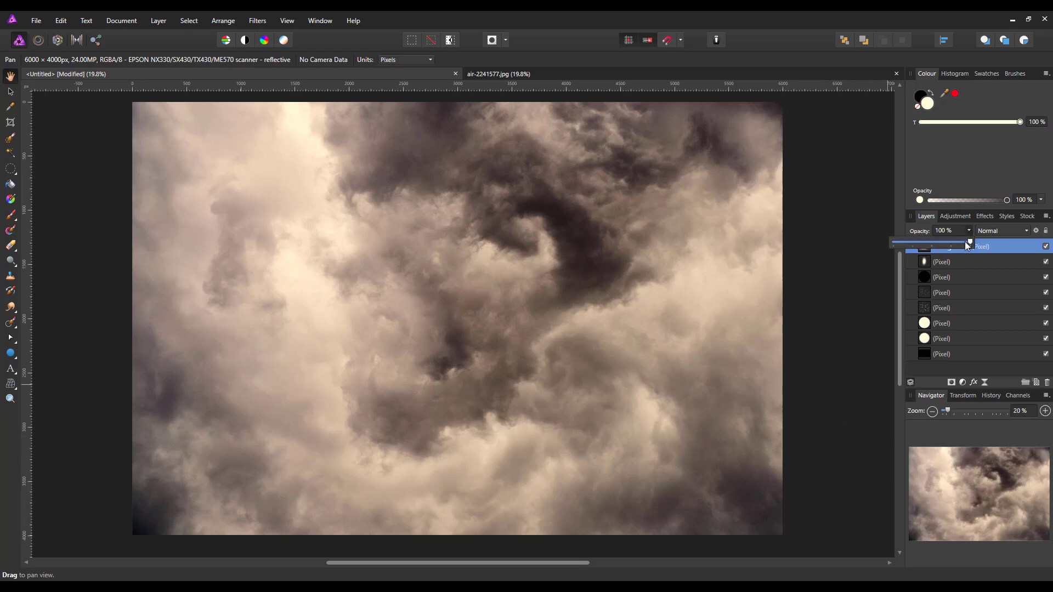
pyautogui.moveTo(968, 246); pyautogui.dragTo(926, 251)
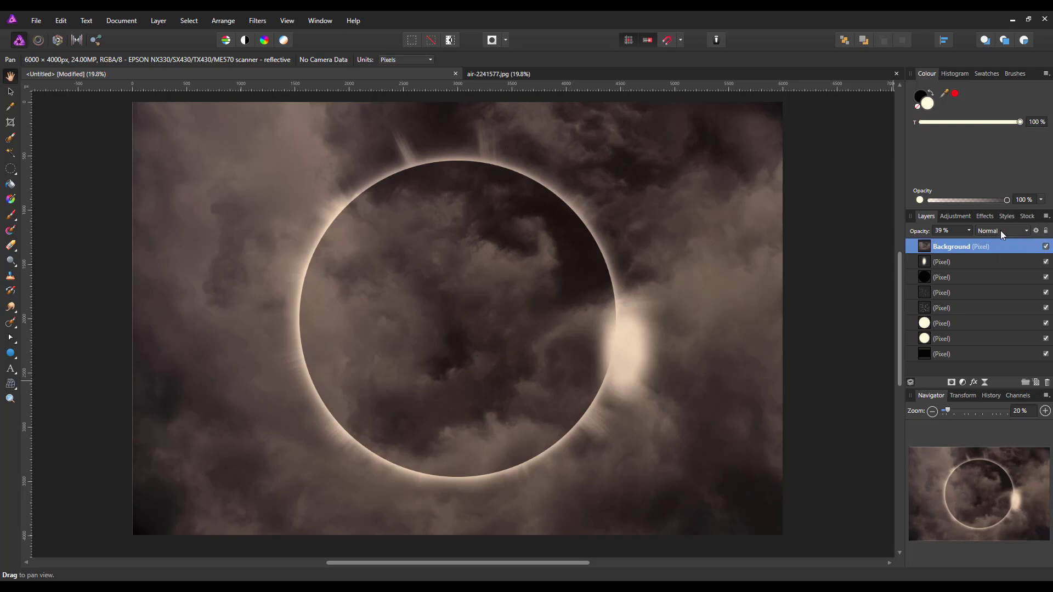
# Open the cloud layer's Blend Options clear of the eclipse and lower the Source Layer Ranges start node to 0 % output.
pyautogui.click(1036, 231)
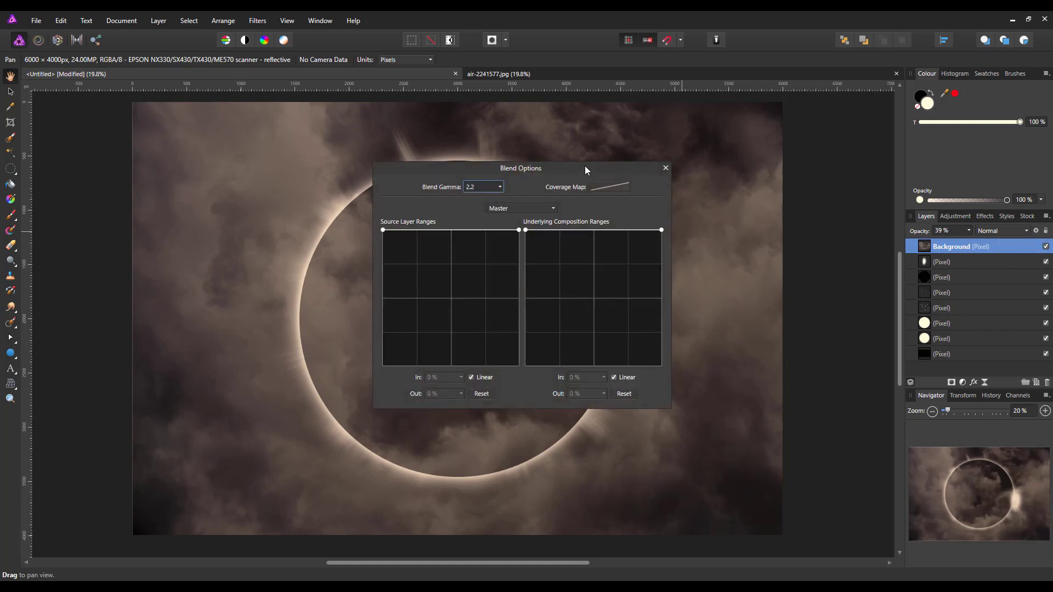
pyautogui.moveTo(585, 165); pyautogui.dragTo(836, 113)
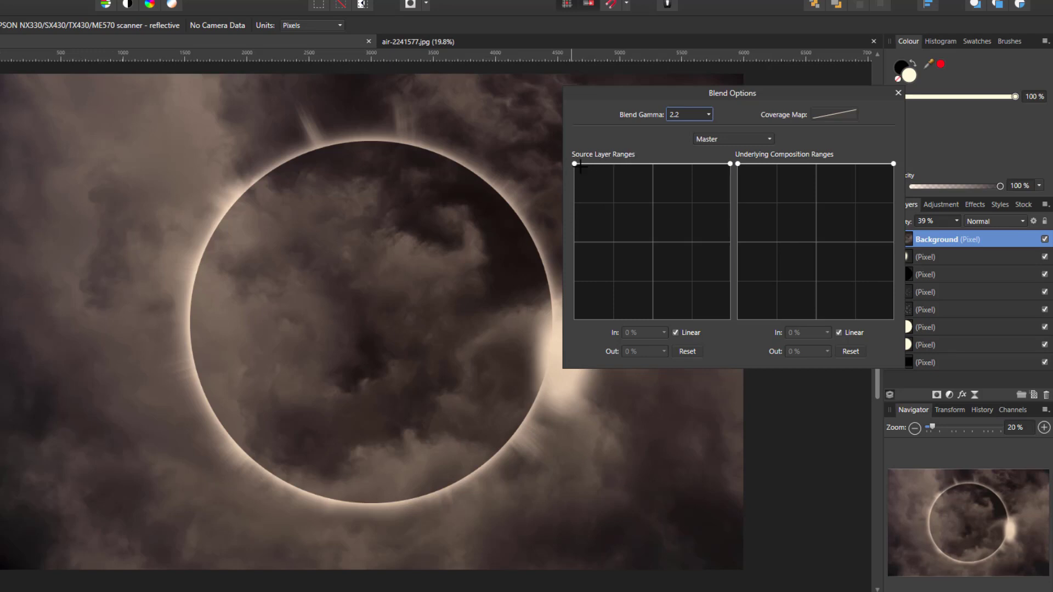
pyautogui.moveTo(575, 170); pyautogui.dragTo(558, 322)
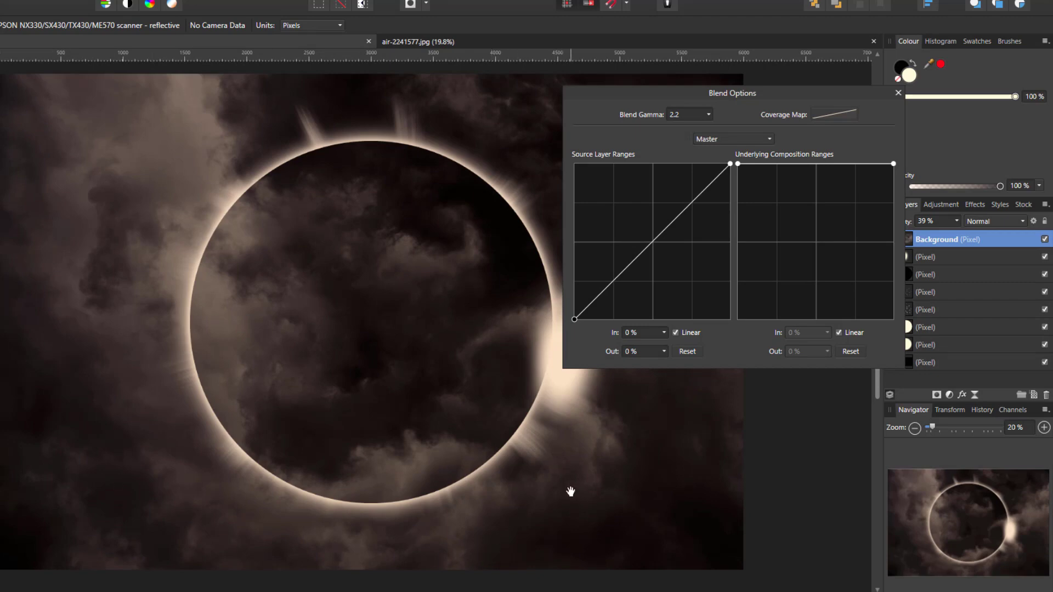
# Add two nodes to the Source Layer Ranges curve, at 25.1 % in / 0 % out and 75.2 % in / 49.9 % out.
pyautogui.click(654, 245)
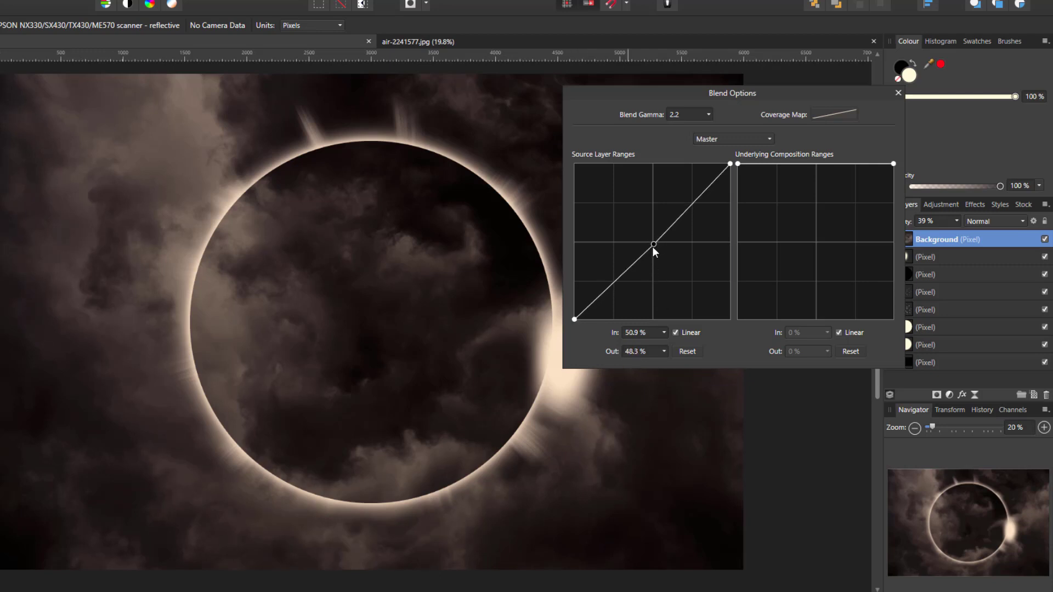
pyautogui.moveTo(654, 247); pyautogui.dragTo(614, 326)
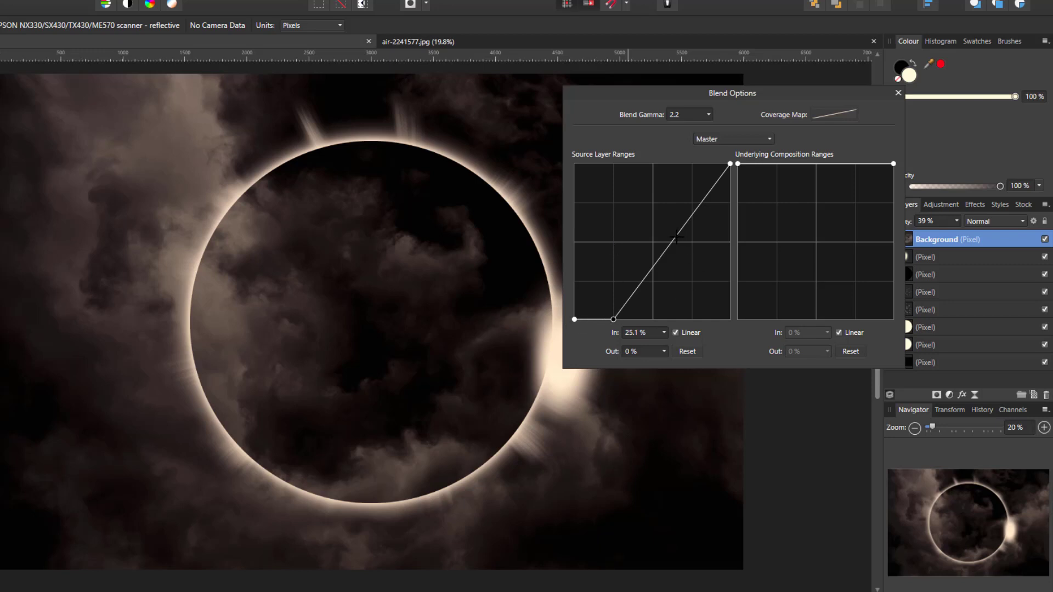
pyautogui.moveTo(675, 238); pyautogui.dragTo(698, 255)
pyautogui.moveTo(697, 258)
pyautogui.mouseDown()
pyautogui.moveTo(691, 282)
pyautogui.moveTo(690, 204)
pyautogui.moveTo(695, 245)
pyautogui.moveTo(661, 241)
pyautogui.moveTo(691, 241)
pyautogui.mouseUp()
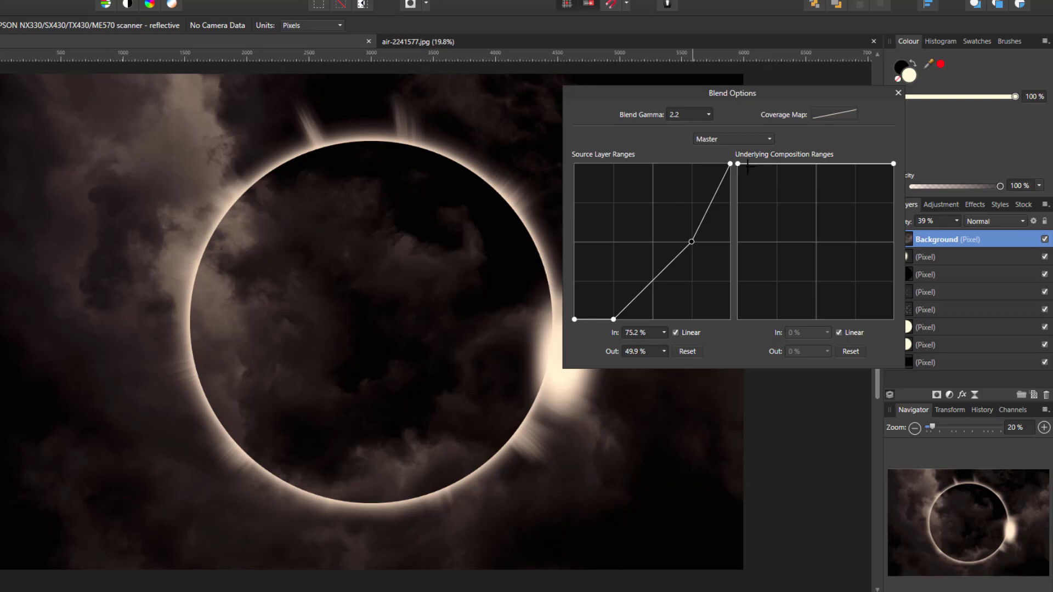
# Place the Underlying Composition Ranges start node at 25.5 % in / 49.1 % out and close the Blend Options.
pyautogui.moveTo(738, 164); pyautogui.dragTo(778, 242)
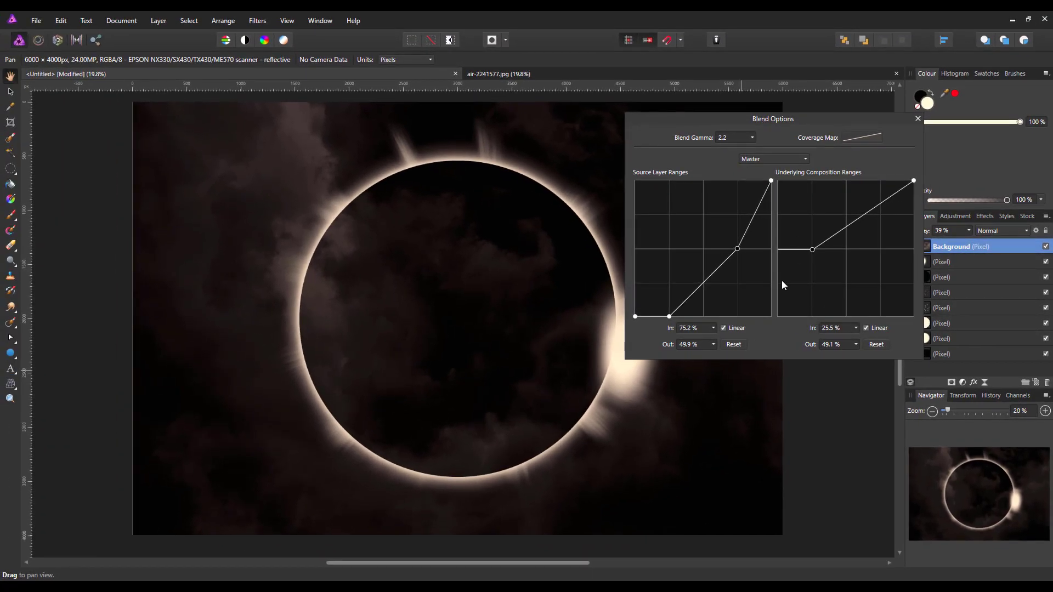
pyautogui.click(917, 119)
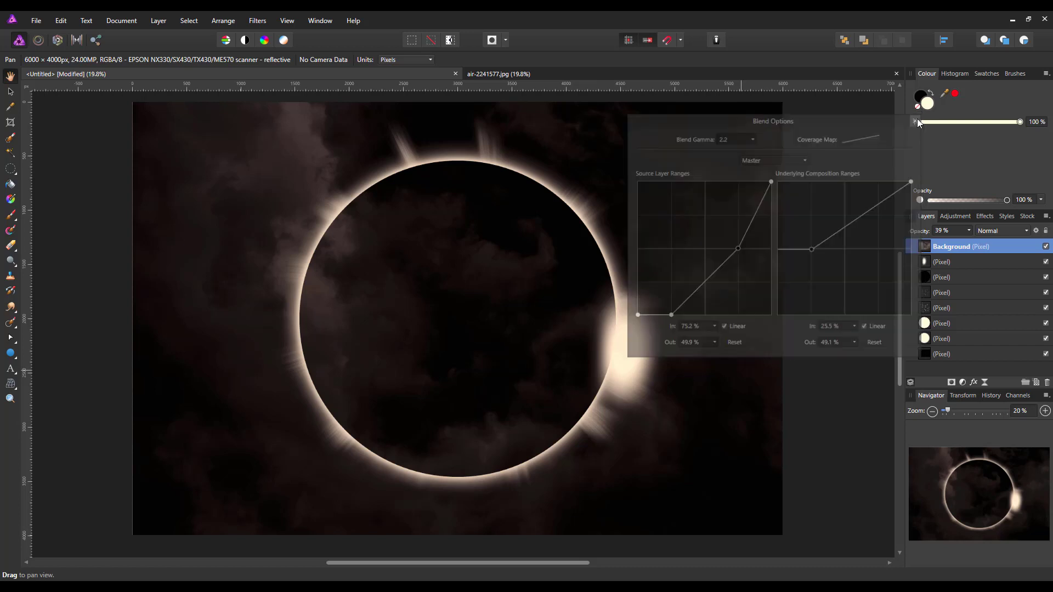
pyautogui.click(969, 230)
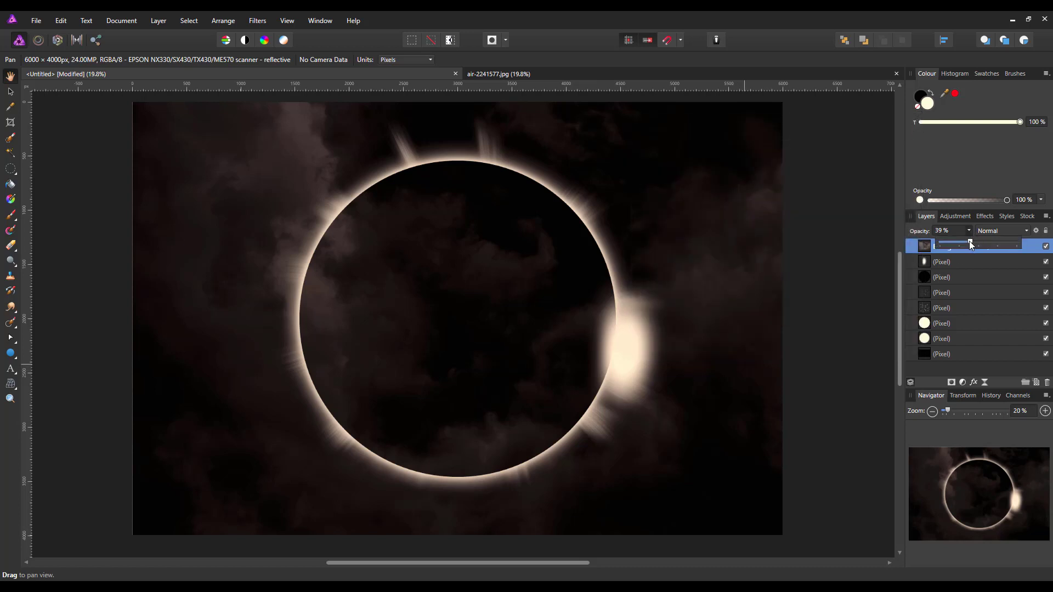
pyautogui.moveTo(969, 242)
pyautogui.mouseDown()
pyautogui.moveTo(952, 244)
pyautogui.moveTo(967, 246)
pyautogui.mouseUp()
pyautogui.click(899, 260)
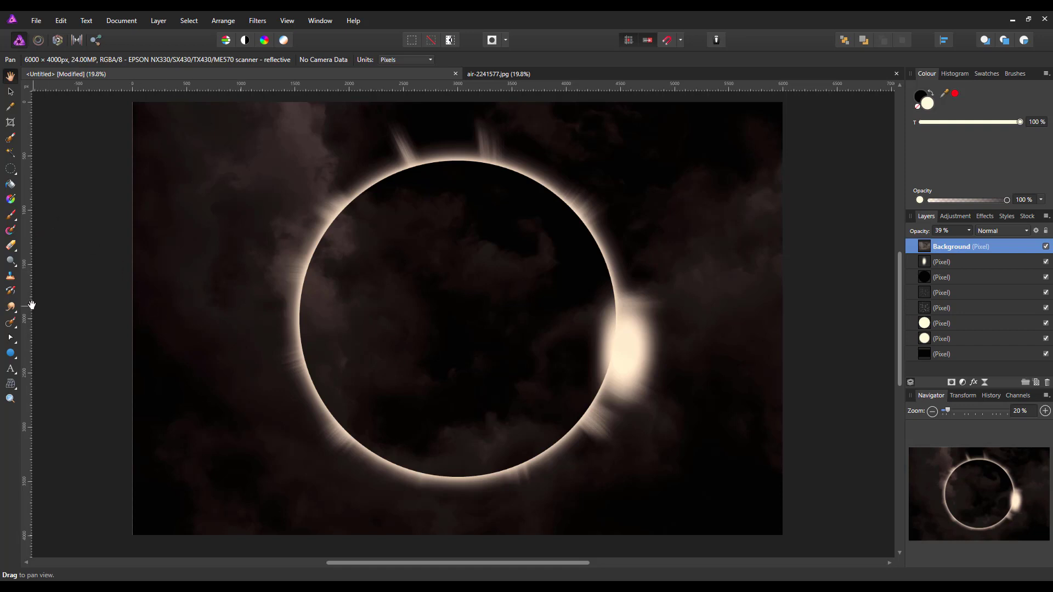
# Set up a soft Erase Brush for the cloud layer with 843.3 px width and 16 % hardness, undoing any hard-edged test strokes.
pyautogui.click(12, 246)
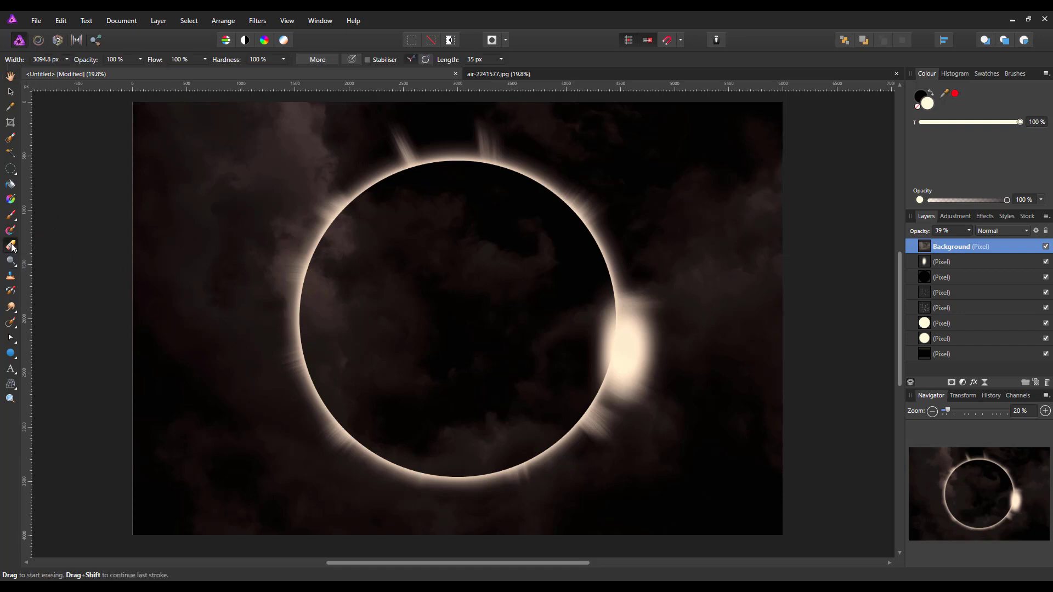
pyautogui.click(49, 243)
pyautogui.moveTo(48, 244)
pyautogui.mouseDown()
pyautogui.moveTo(174, 72)
pyautogui.moveTo(204, 212)
pyautogui.moveTo(198, 266)
pyautogui.moveTo(388, 276)
pyautogui.mouseUp()
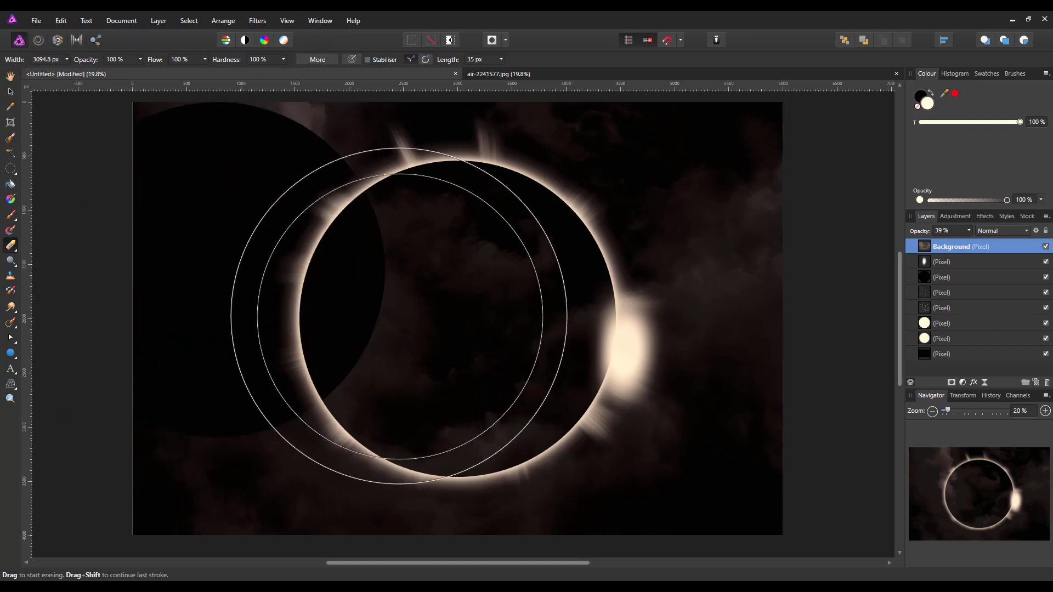
pyautogui.hotkey('ctrl', 'z')
pyautogui.press('[')
pyautogui.press('[')
pyautogui.press('[')
pyautogui.click(291, 182)
pyautogui.press('[')
pyautogui.press('[')
pyautogui.hotkey('ctrl', 'z')
pyautogui.press('[')
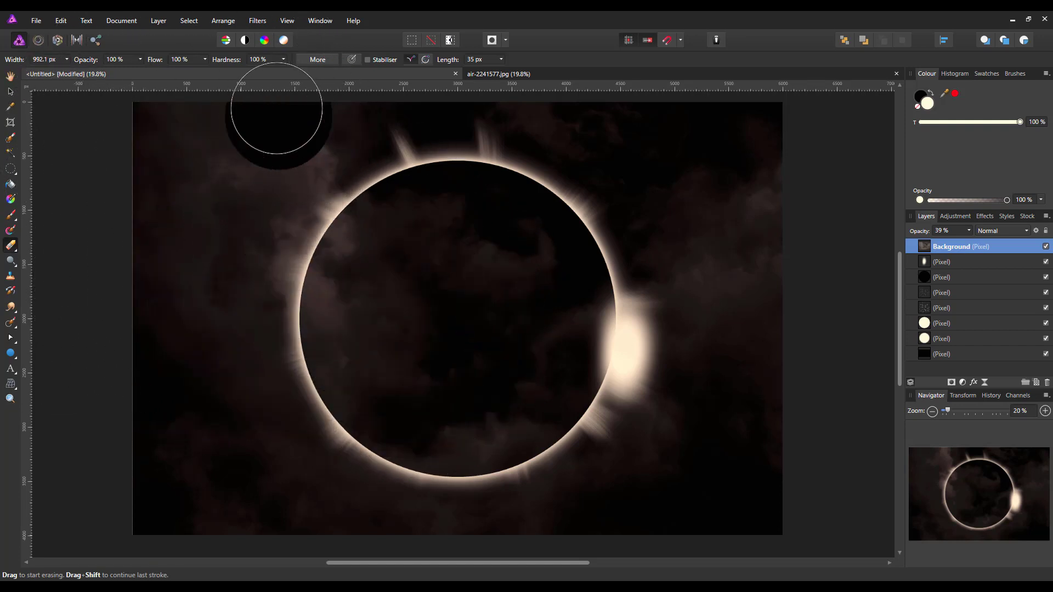
pyautogui.click(283, 59)
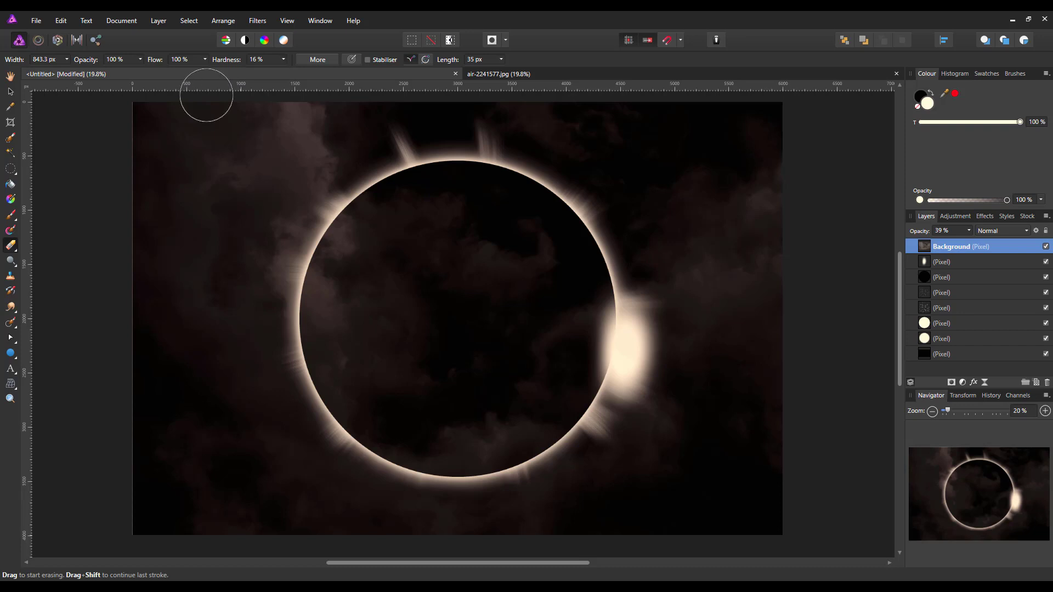
# Erase all clouds inside the black moon disc, enlarging the brush to 1950.6 px and keeping the clouds outside the ring.
pyautogui.moveTo(503, 263)
pyautogui.mouseDown()
pyautogui.moveTo(419, 283)
pyautogui.moveTo(441, 265)
pyautogui.moveTo(436, 238)
pyautogui.moveTo(417, 235)
pyautogui.moveTo(427, 223)
pyautogui.moveTo(381, 243)
pyautogui.moveTo(373, 305)
pyautogui.moveTo(444, 328)
pyautogui.moveTo(489, 310)
pyautogui.moveTo(492, 302)
pyautogui.moveTo(430, 295)
pyautogui.moveTo(450, 296)
pyautogui.moveTo(404, 306)
pyautogui.mouseUp()
pyautogui.press(']')
pyautogui.press(']')
pyautogui.press(']')
pyautogui.press(']')
pyautogui.press(']')
pyautogui.press(']')
pyautogui.press(']')
pyautogui.press(']')
pyautogui.press(']')
pyautogui.moveTo(510, 362)
pyautogui.mouseDown()
pyautogui.moveTo(532, 347)
pyautogui.moveTo(512, 381)
pyautogui.moveTo(444, 348)
pyautogui.moveTo(476, 267)
pyautogui.moveTo(459, 228)
pyautogui.moveTo(386, 265)
pyautogui.moveTo(390, 247)
pyautogui.moveTo(373, 317)
pyautogui.moveTo(363, 301)
pyautogui.moveTo(378, 361)
pyautogui.moveTo(367, 298)
pyautogui.moveTo(360, 338)
pyautogui.moveTo(380, 378)
pyautogui.moveTo(362, 313)
pyautogui.moveTo(387, 381)
pyautogui.moveTo(423, 416)
pyautogui.moveTo(475, 409)
pyautogui.moveTo(519, 383)
pyautogui.moveTo(461, 400)
pyautogui.moveTo(403, 397)
pyautogui.moveTo(446, 408)
pyautogui.moveTo(513, 390)
pyautogui.moveTo(448, 411)
pyautogui.moveTo(383, 348)
pyautogui.moveTo(362, 292)
pyautogui.moveTo(383, 299)
pyautogui.moveTo(398, 246)
pyautogui.moveTo(447, 221)
pyautogui.moveTo(496, 219)
pyautogui.moveTo(542, 268)
pyautogui.moveTo(552, 346)
pyautogui.moveTo(535, 377)
pyautogui.moveTo(487, 407)
pyautogui.moveTo(475, 386)
pyautogui.moveTo(430, 410)
pyautogui.moveTo(383, 383)
pyautogui.moveTo(370, 353)
pyautogui.moveTo(362, 311)
pyautogui.moveTo(390, 254)
pyautogui.moveTo(458, 219)
pyautogui.moveTo(493, 317)
pyautogui.moveTo(444, 353)
pyautogui.moveTo(479, 259)
pyautogui.moveTo(396, 334)
pyautogui.moveTo(492, 265)
pyautogui.moveTo(411, 350)
pyautogui.moveTo(477, 398)
pyautogui.mouseUp()
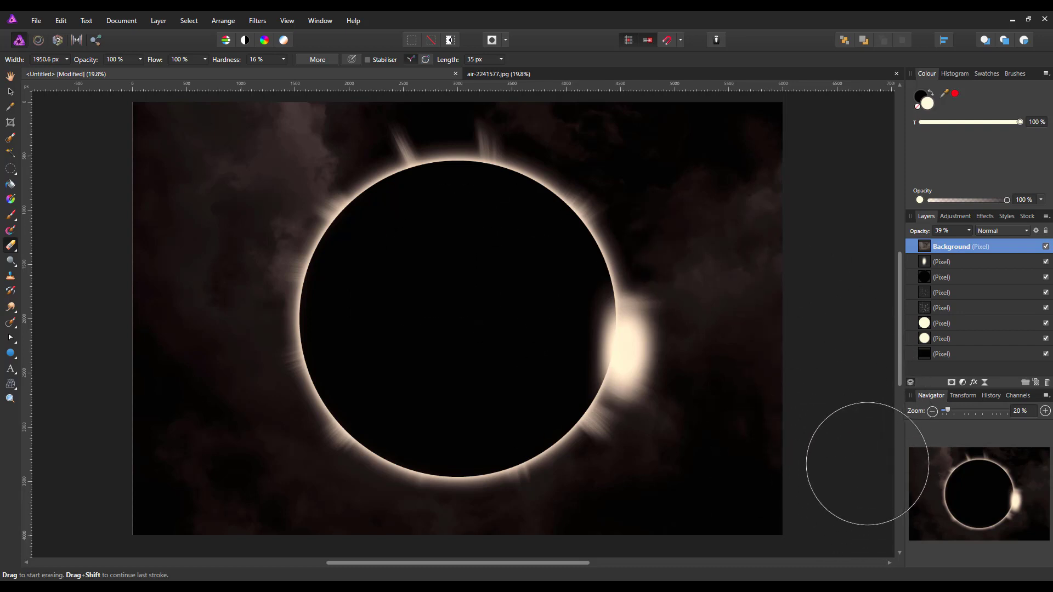
# Add a Curves adjustment and nest it inside the cloud layer so it affects only the clouds.
pyautogui.click(963, 382)
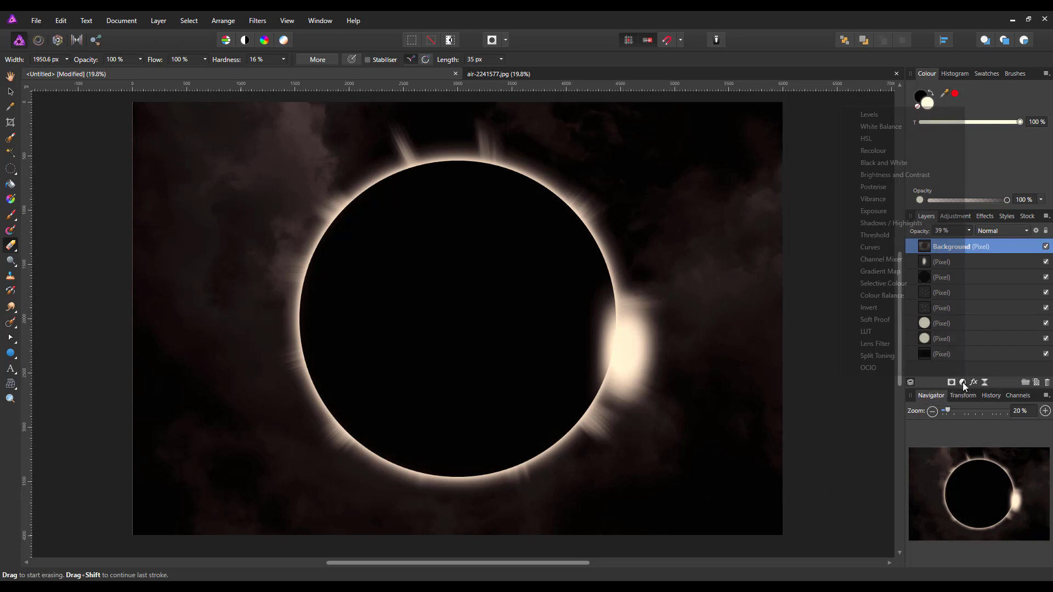
pyautogui.click(877, 247)
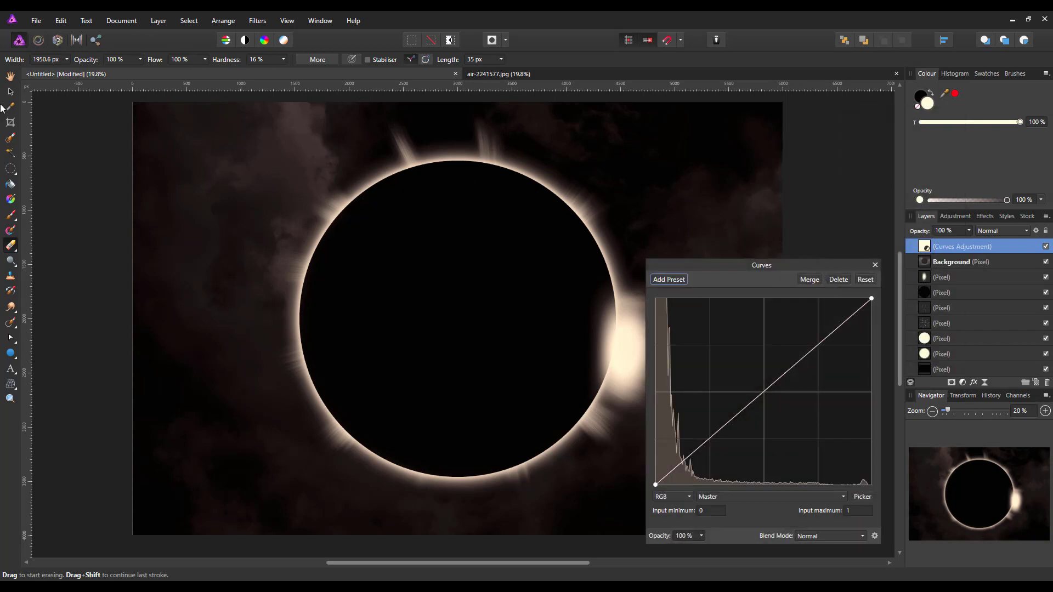
pyautogui.click(11, 94)
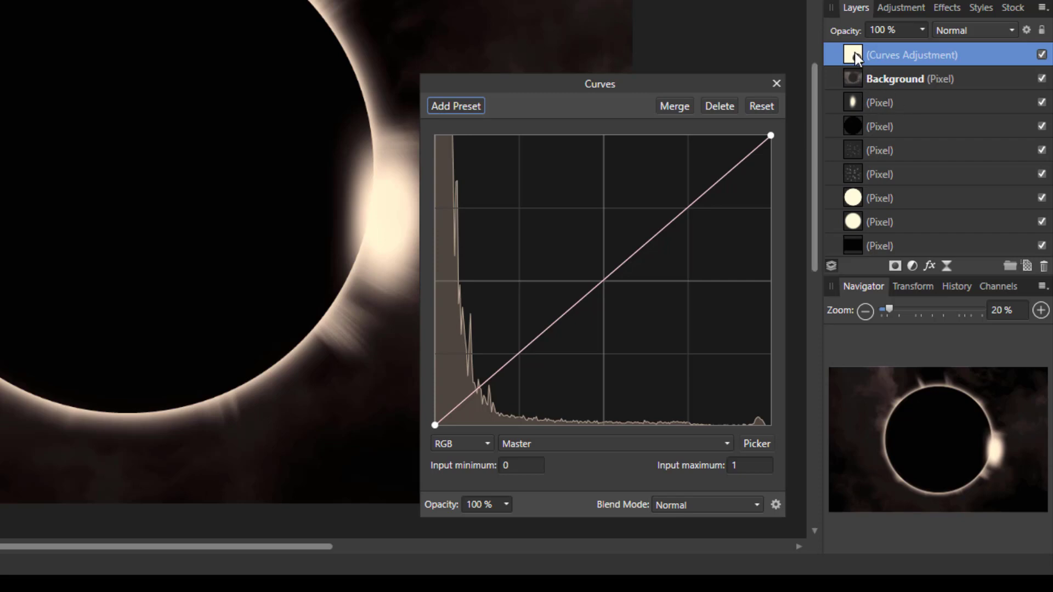
pyautogui.moveTo(854, 55); pyautogui.dragTo(874, 78)
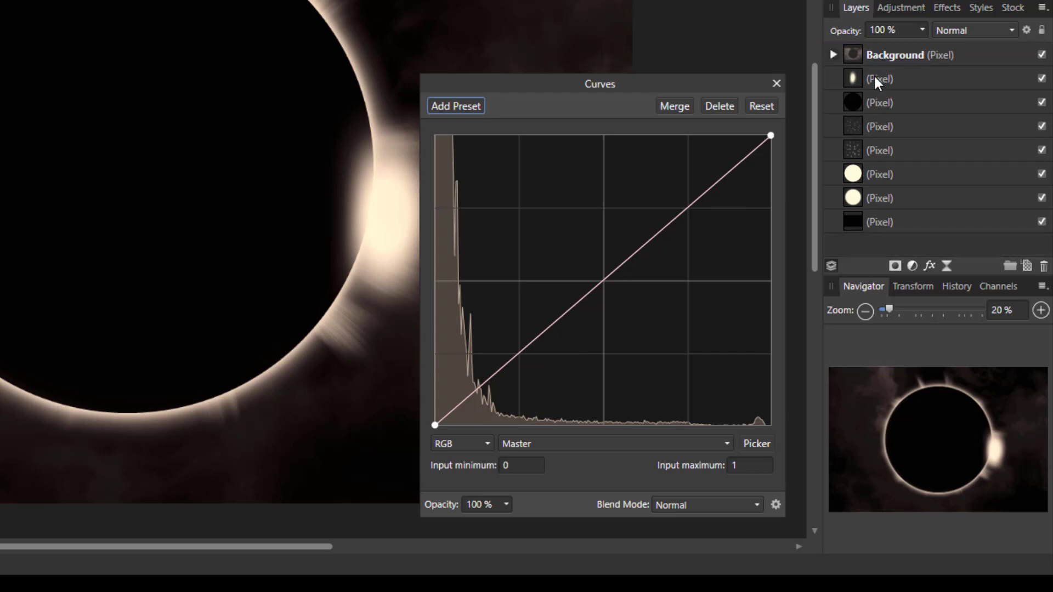
pyautogui.click(832, 54)
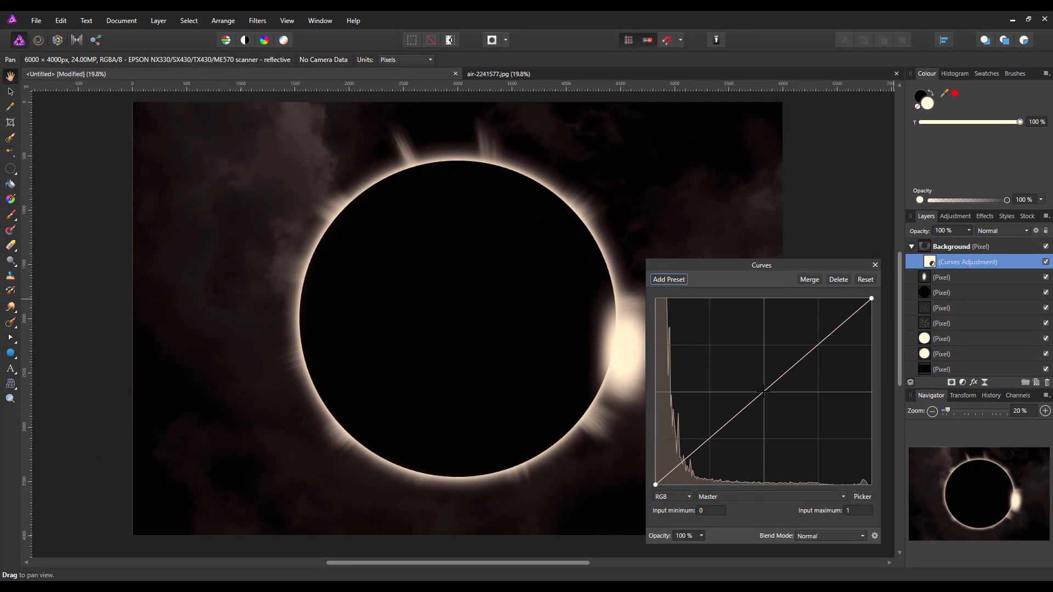
# Darken the clouds by anchoring the master curve's midpoint and lowering its shadow and highlight nodes below the diagonal, then close Curves and collapse the layer.
pyautogui.click(763, 391)
pyautogui.moveTo(710, 437)
pyautogui.mouseDown()
pyautogui.moveTo(705, 430)
pyautogui.moveTo(729, 445)
pyautogui.moveTo(718, 440)
pyautogui.mouseUp()
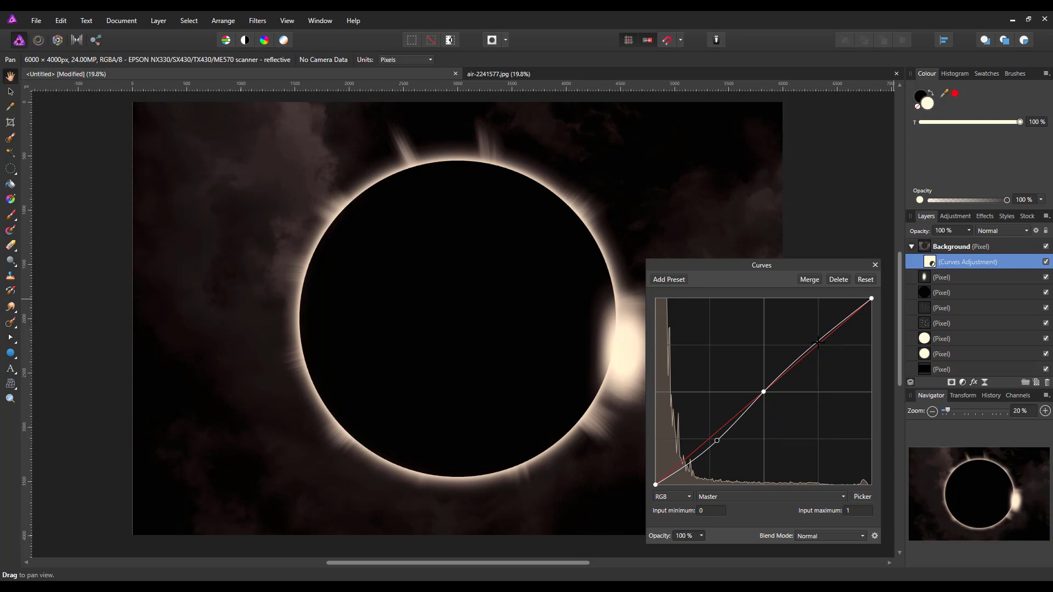
pyautogui.moveTo(820, 341)
pyautogui.mouseDown()
pyautogui.moveTo(842, 366)
pyautogui.moveTo(829, 352)
pyautogui.mouseUp()
pyautogui.moveTo(717, 441)
pyautogui.mouseDown()
pyautogui.moveTo(704, 451)
pyautogui.moveTo(702, 439)
pyautogui.moveTo(710, 450)
pyautogui.mouseUp()
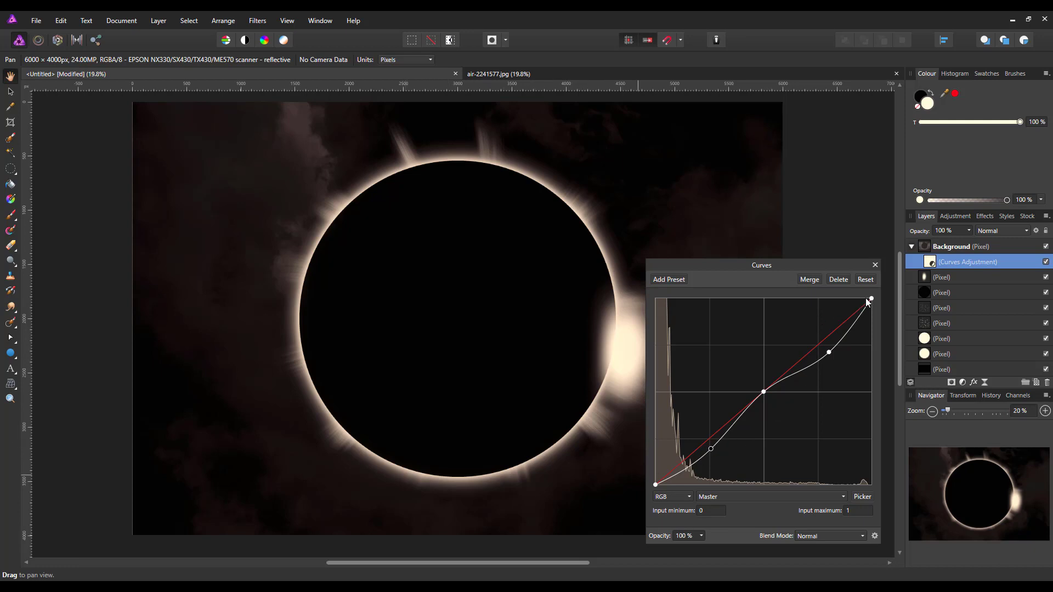
pyautogui.click(875, 265)
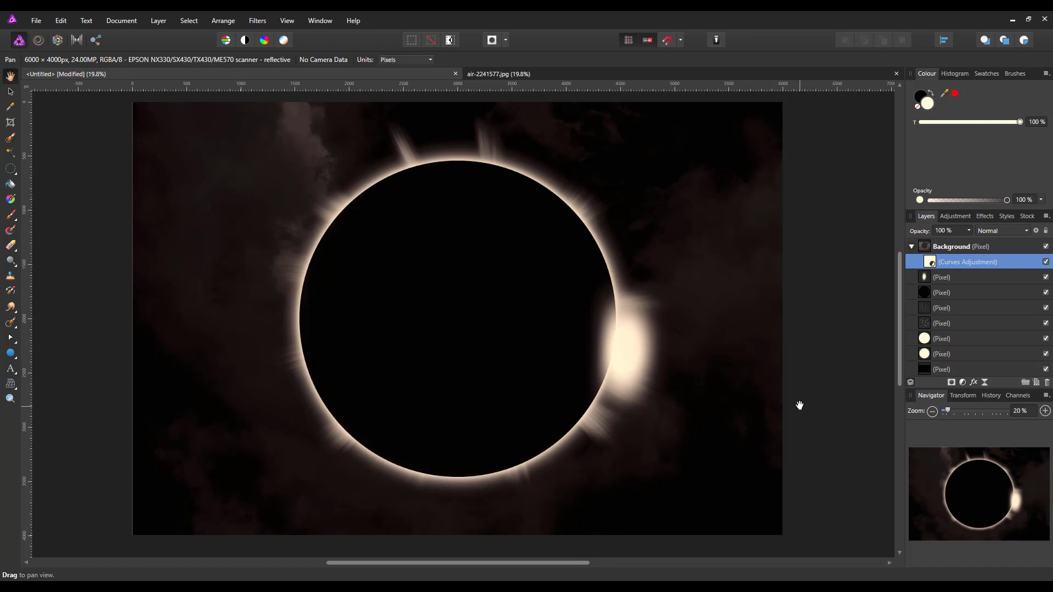
pyautogui.click(911, 247)
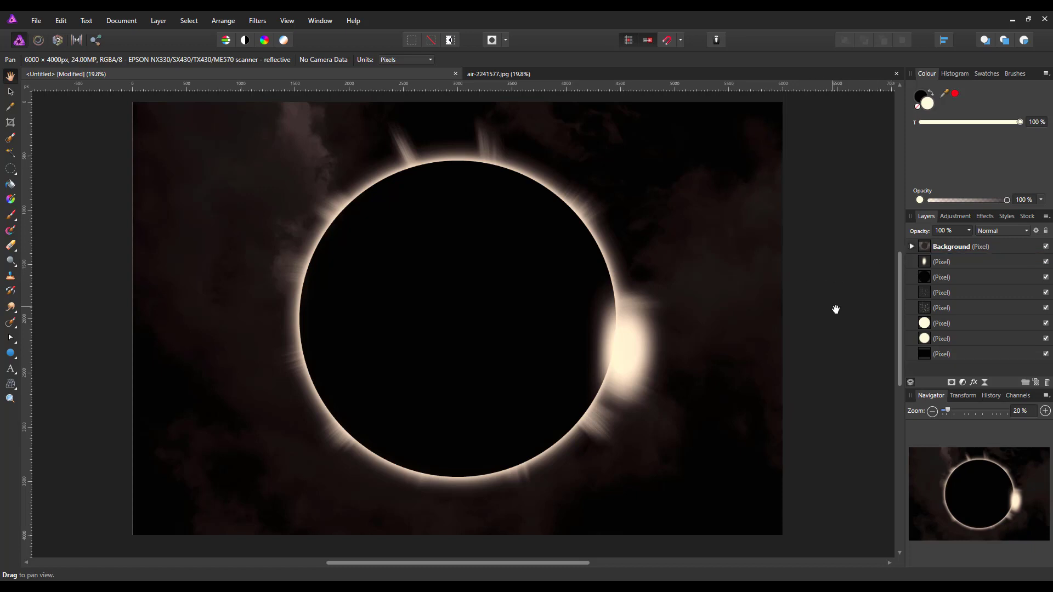